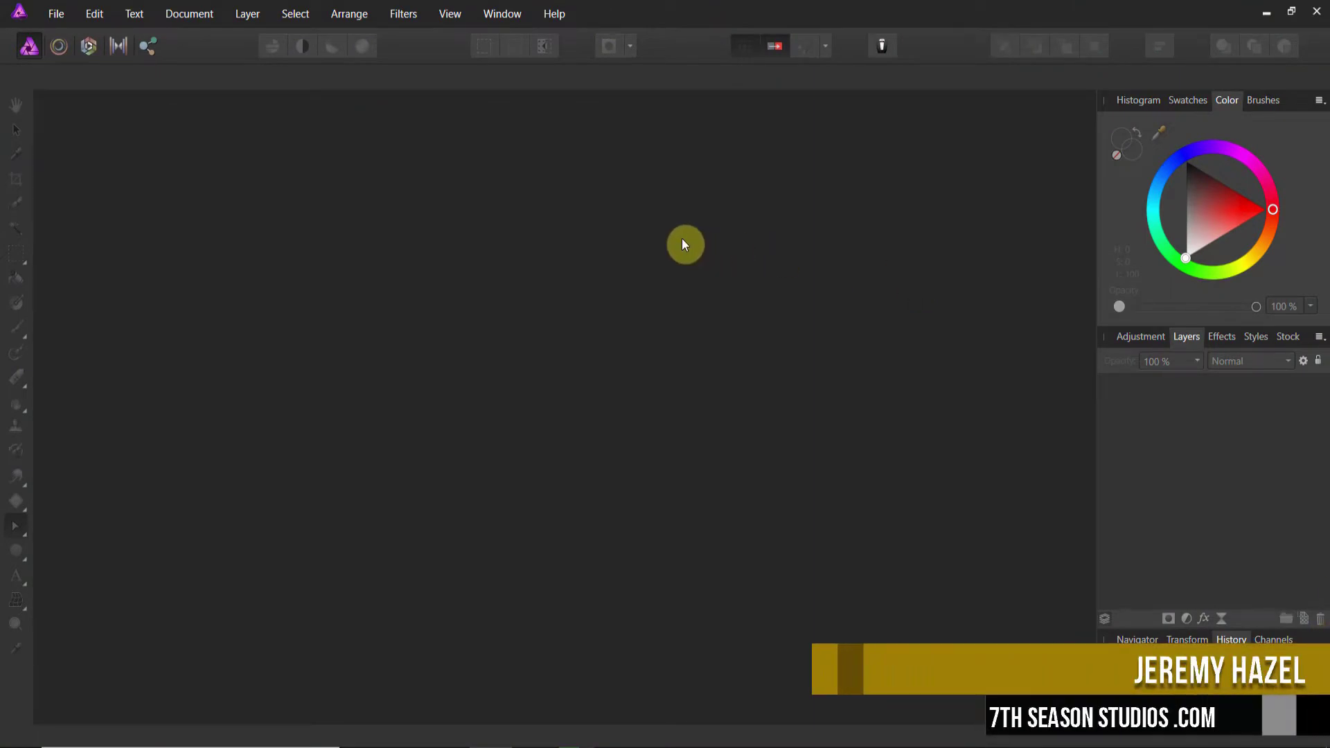
Step: Open Christmas base level image.JPG from the desktop folder 18-013 Making a reflective orb in Affinity Photo
left_click(57, 16)
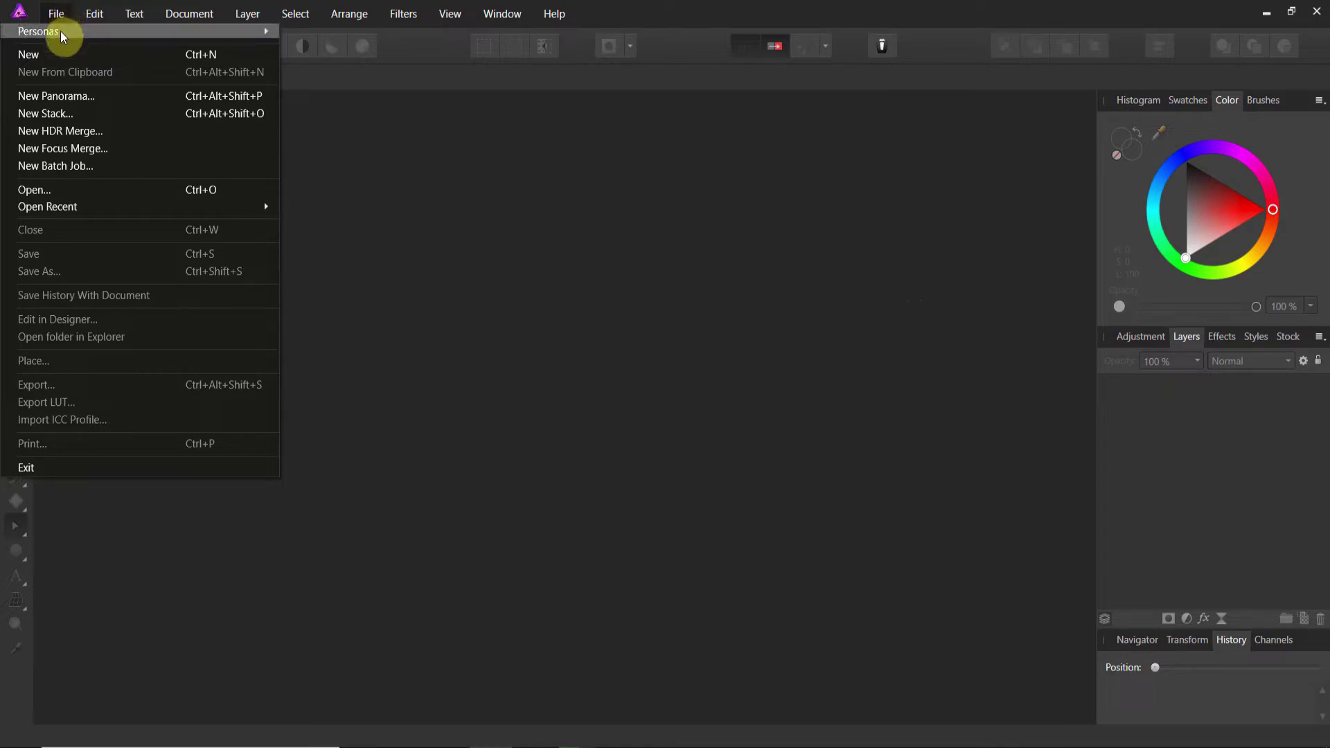
left_click(78, 185)
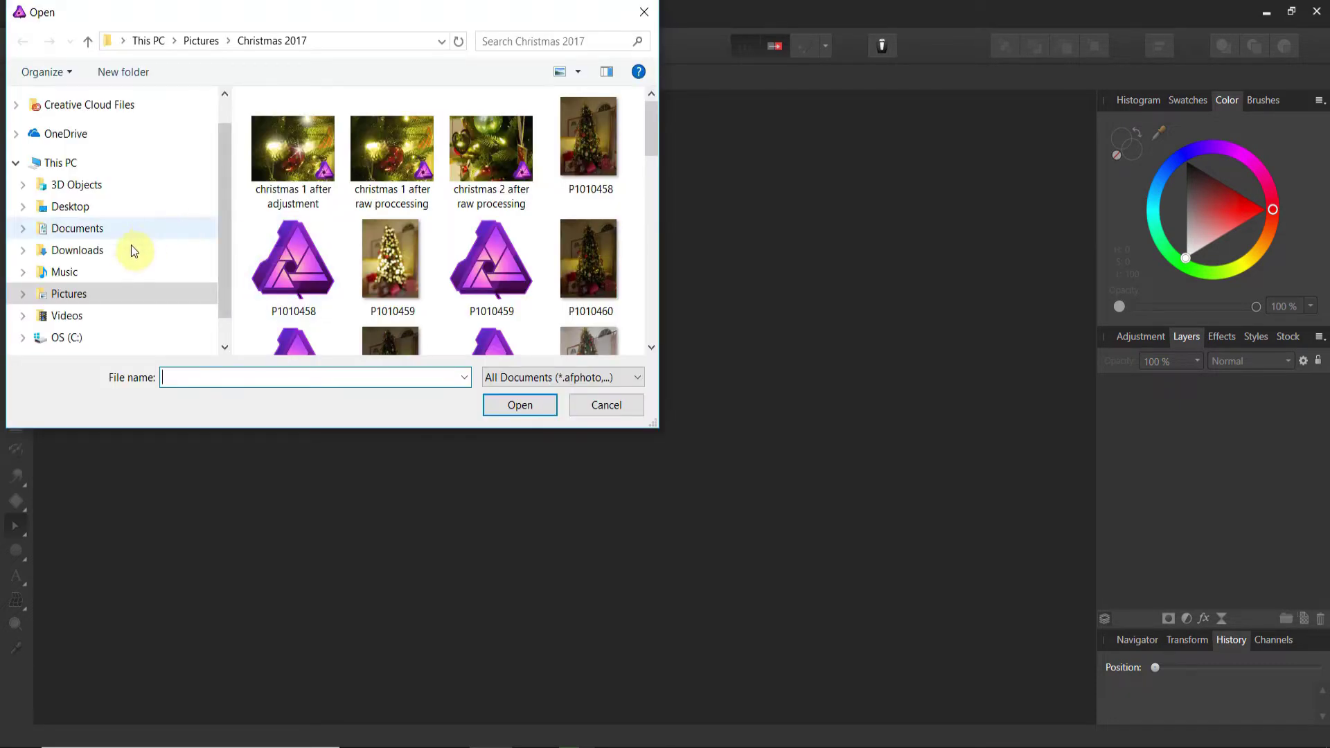
left_click(76, 206)
scroll(263, 222, "down", 1)
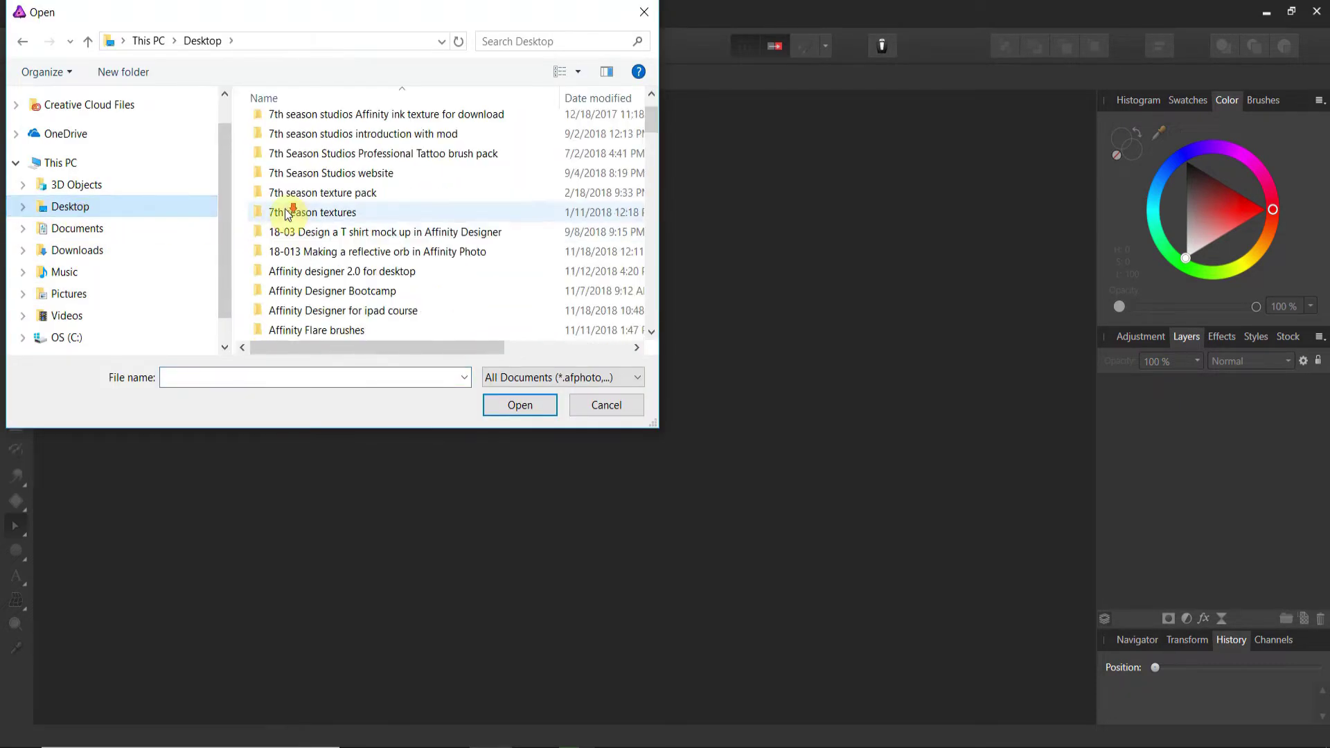
double_click(310, 253)
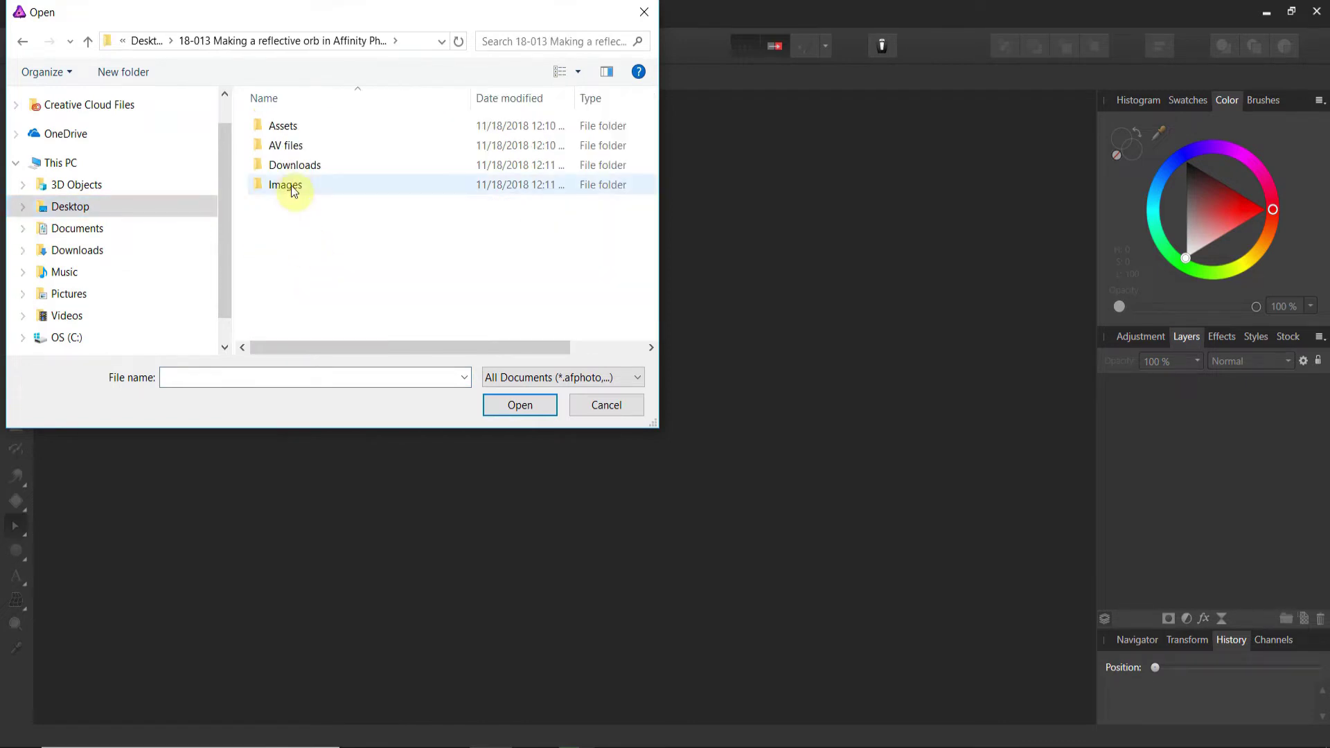
double_click(286, 164)
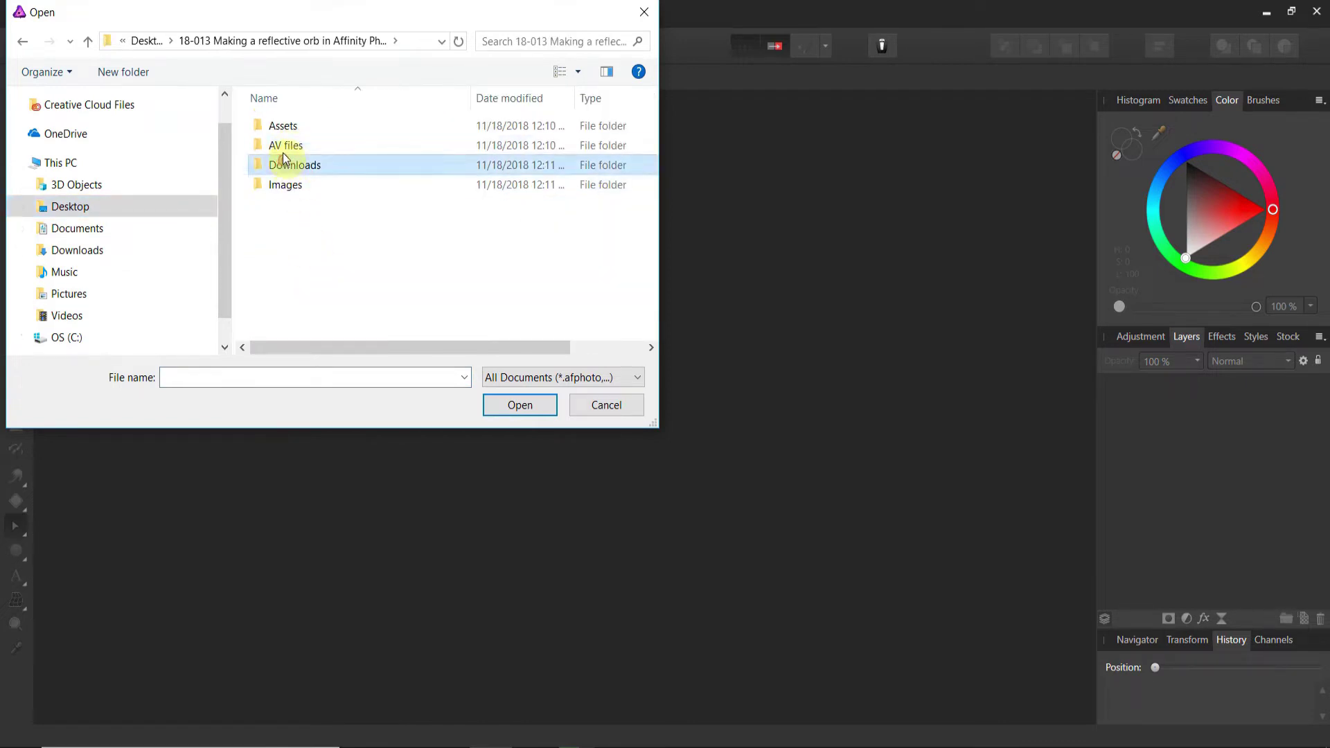
double_click(288, 147)
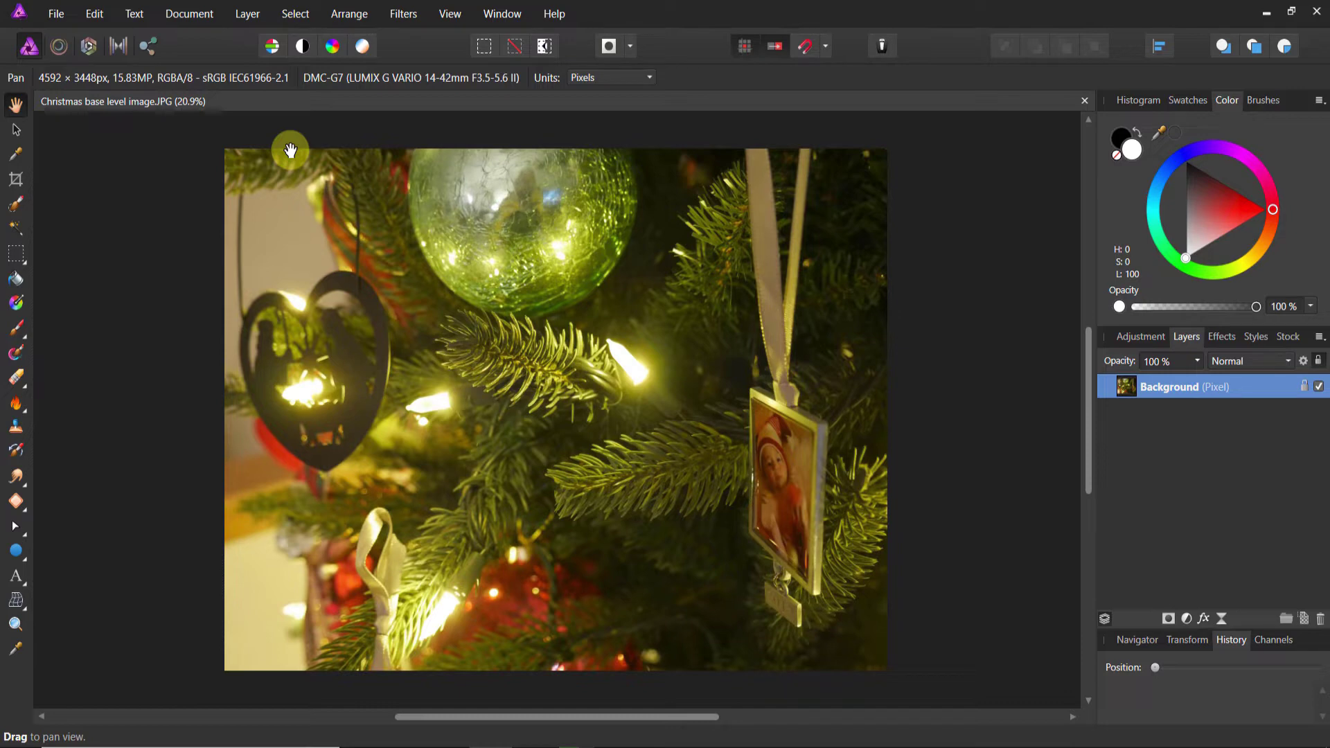
Step: Draw a large, nearly circular ellipse below the green ornament and fill it dark red (H 0, S 100, L 35)
left_click(16, 553)
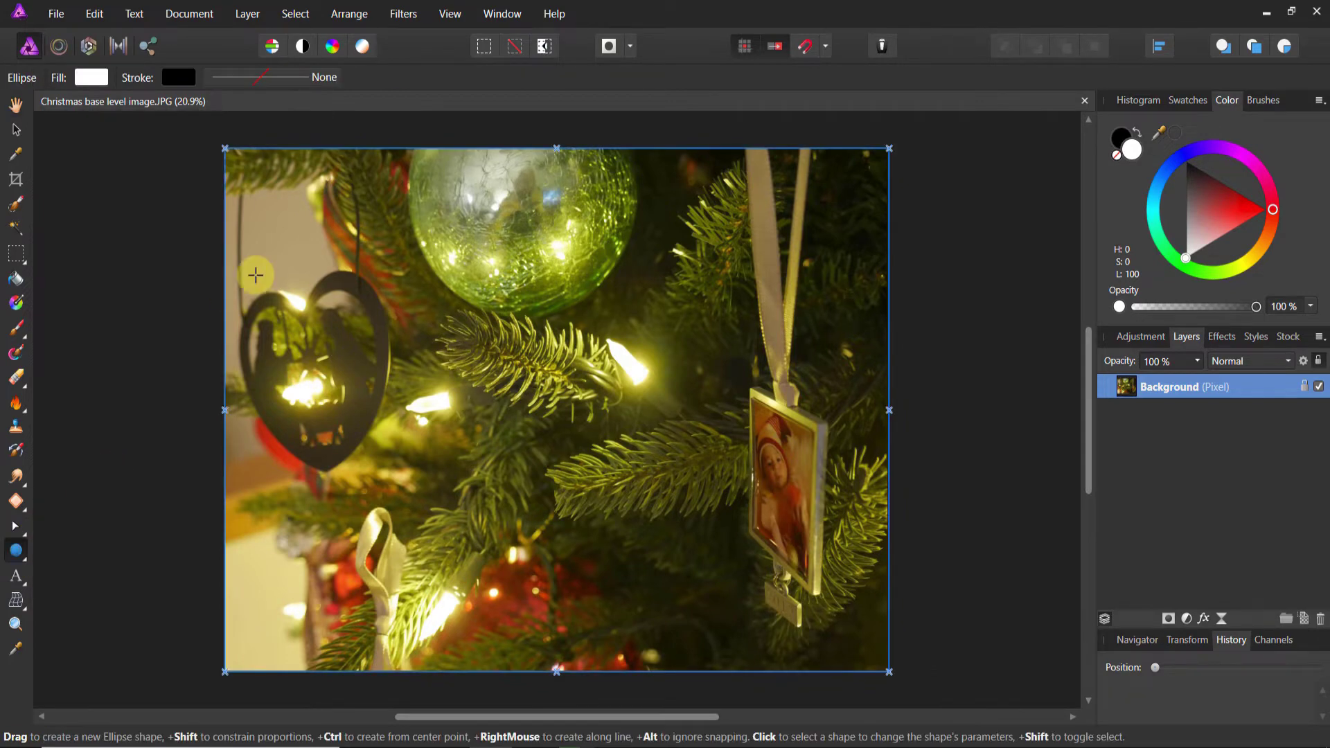
left_click_drag(279, 250, 648, 650)
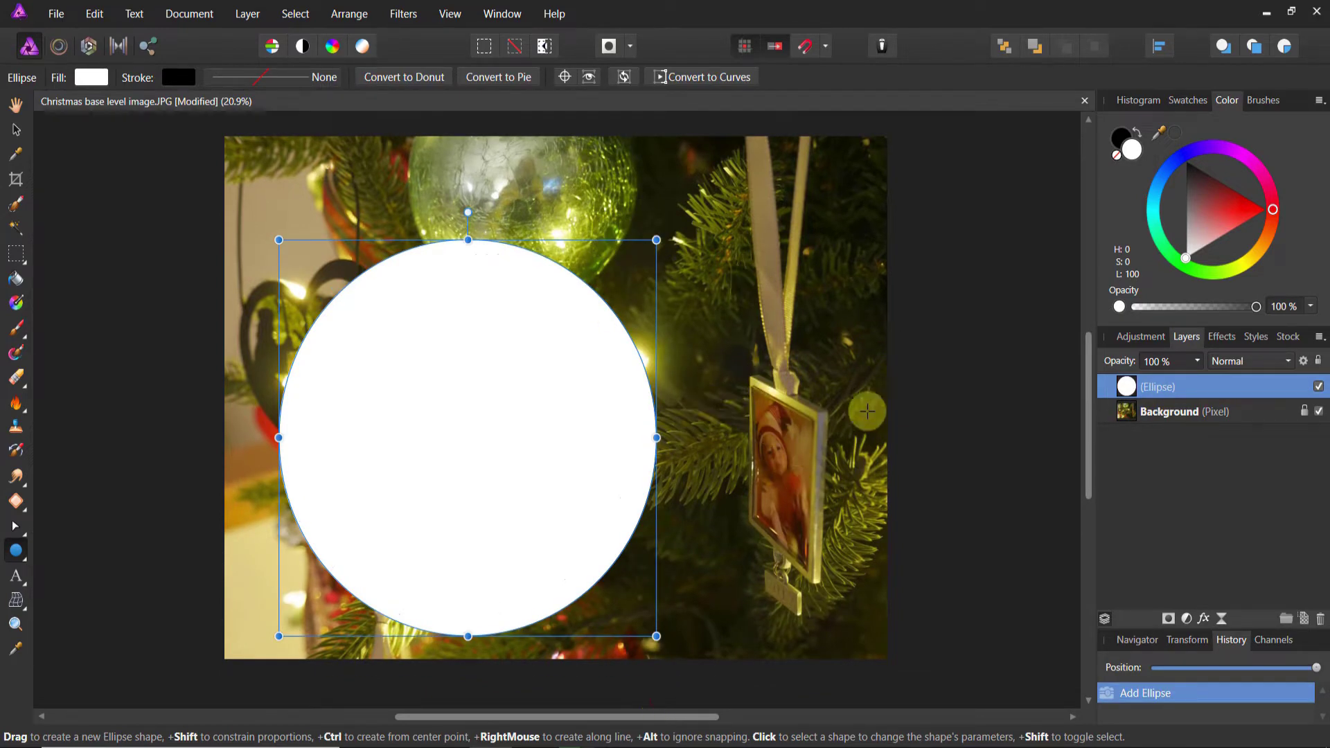
left_click(1236, 218)
mouse_move(1240, 222)
left_mouse_down()
mouse_move(1270, 211)
mouse_move(1254, 245)
mouse_move(1244, 196)
left_mouse_up()
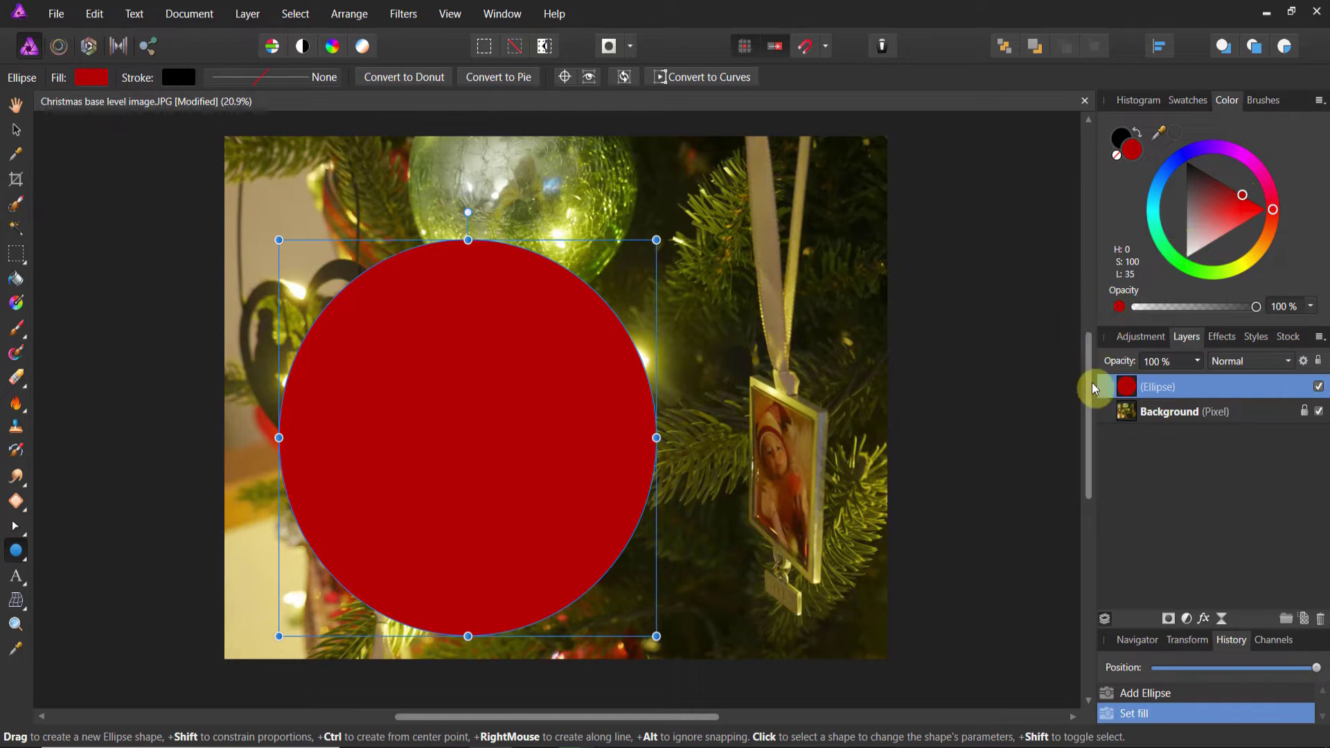
Step: Name the ellipse layer ball and place a duplicate of the Background layer above it
double_click(1165, 392)
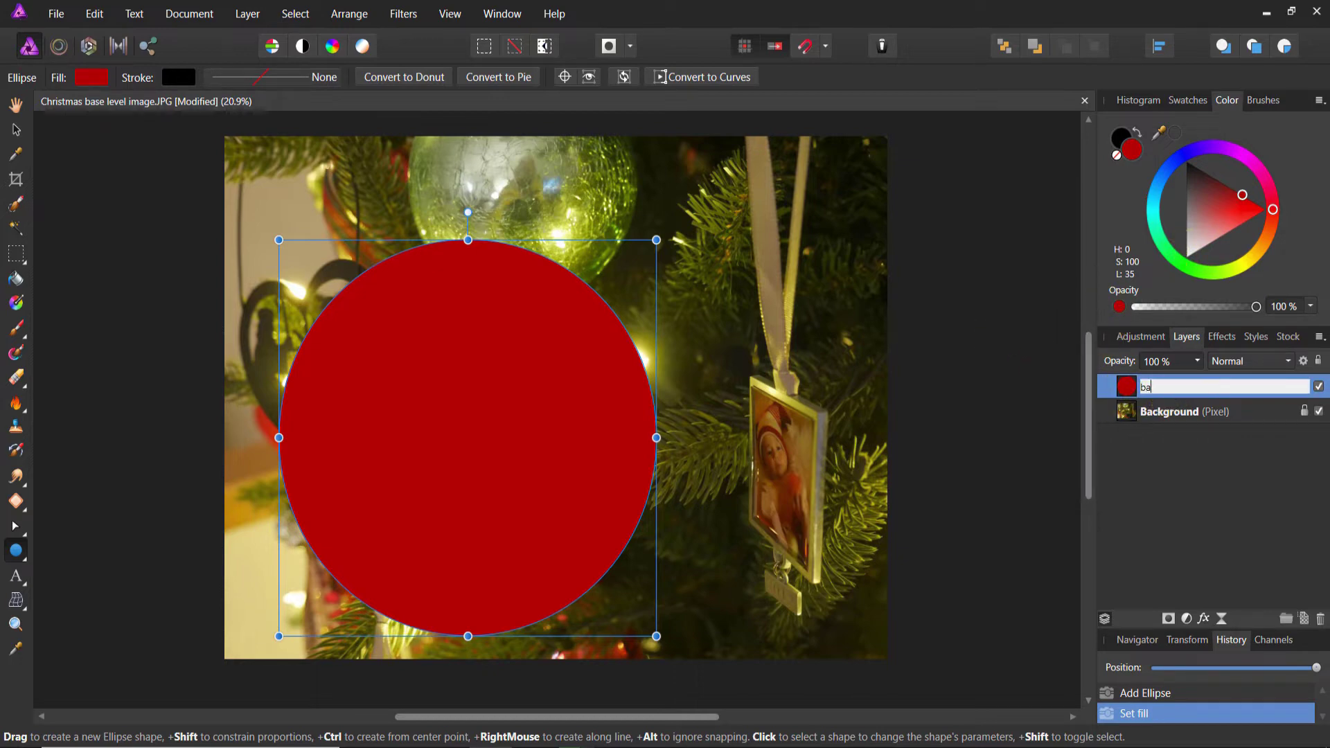
key("Return")
left_click(1169, 414)
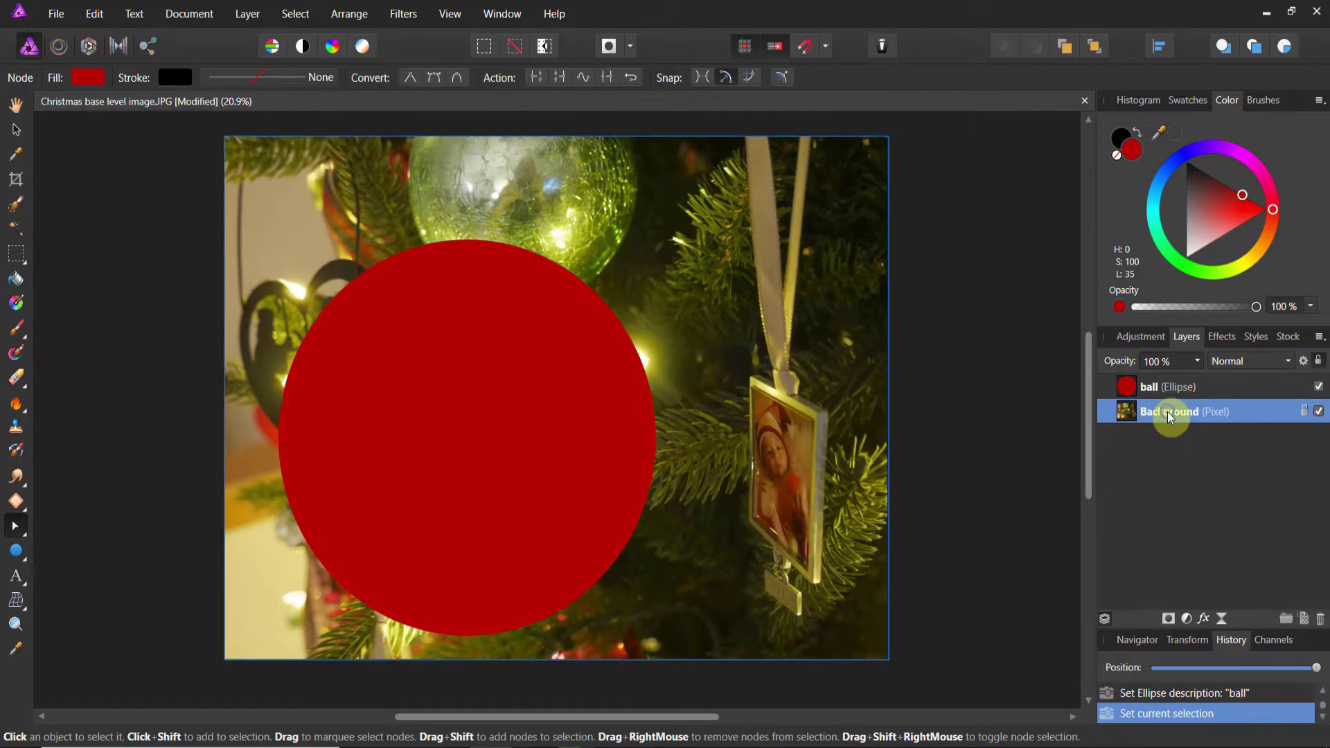
right_click(1170, 414)
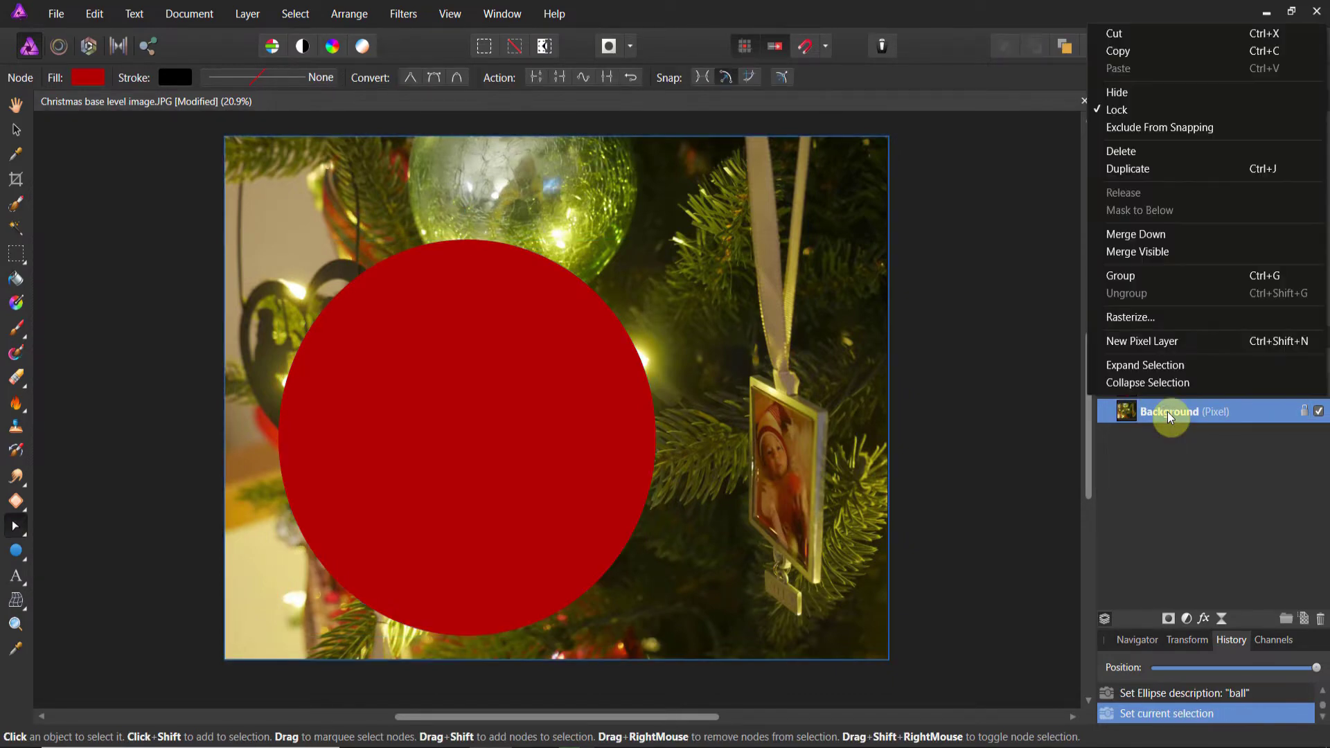
left_click(1171, 170)
left_click_drag(1128, 414, 1134, 383)
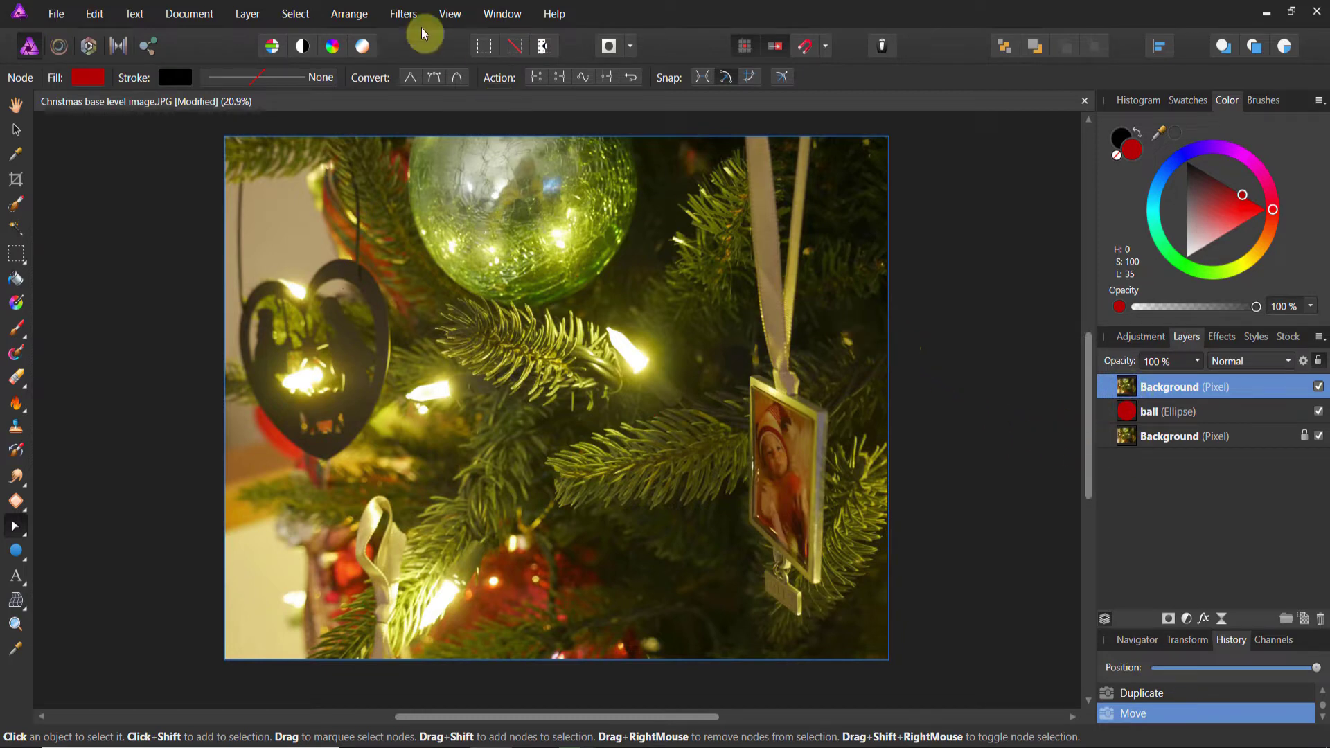
Step: Apply a Lens Distortion filter at 100% to the duplicated Background layer
left_click(405, 18)
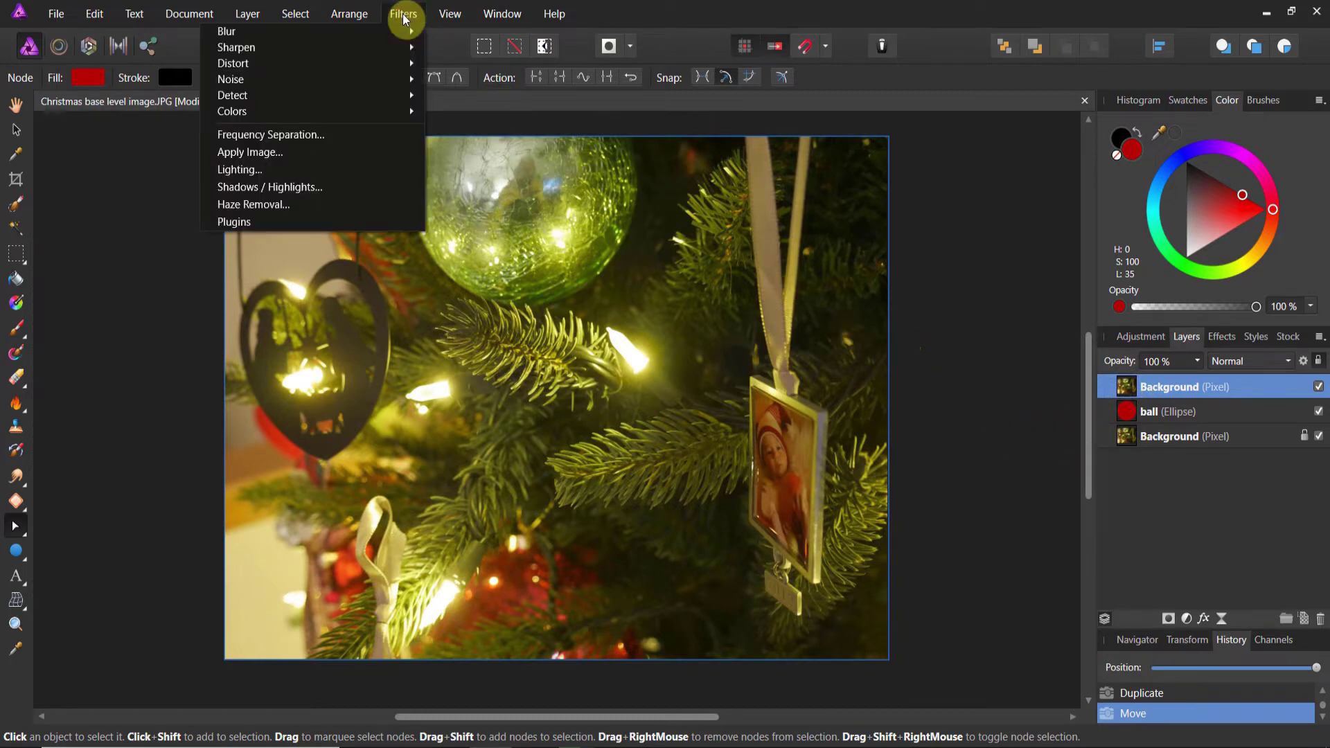
mouse_move(407, 63)
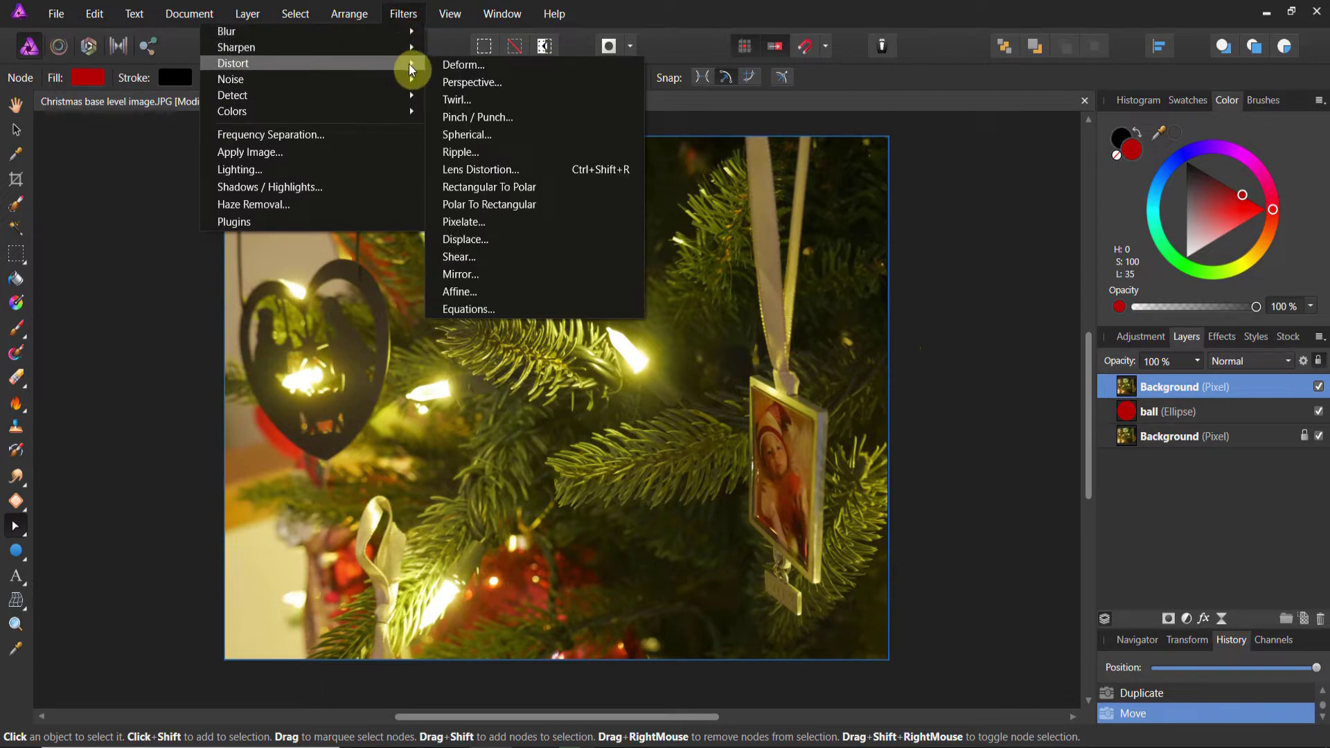
left_click(481, 170)
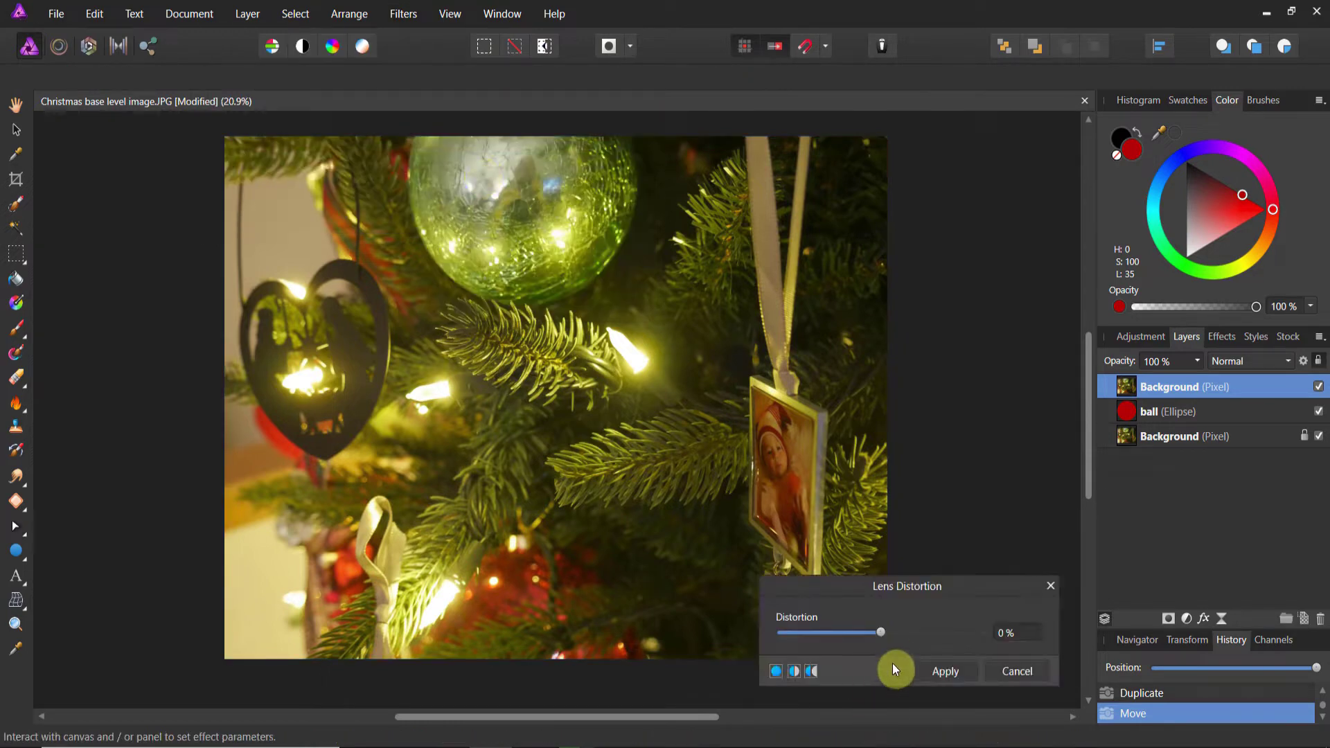
left_click_drag(880, 634, 1010, 644)
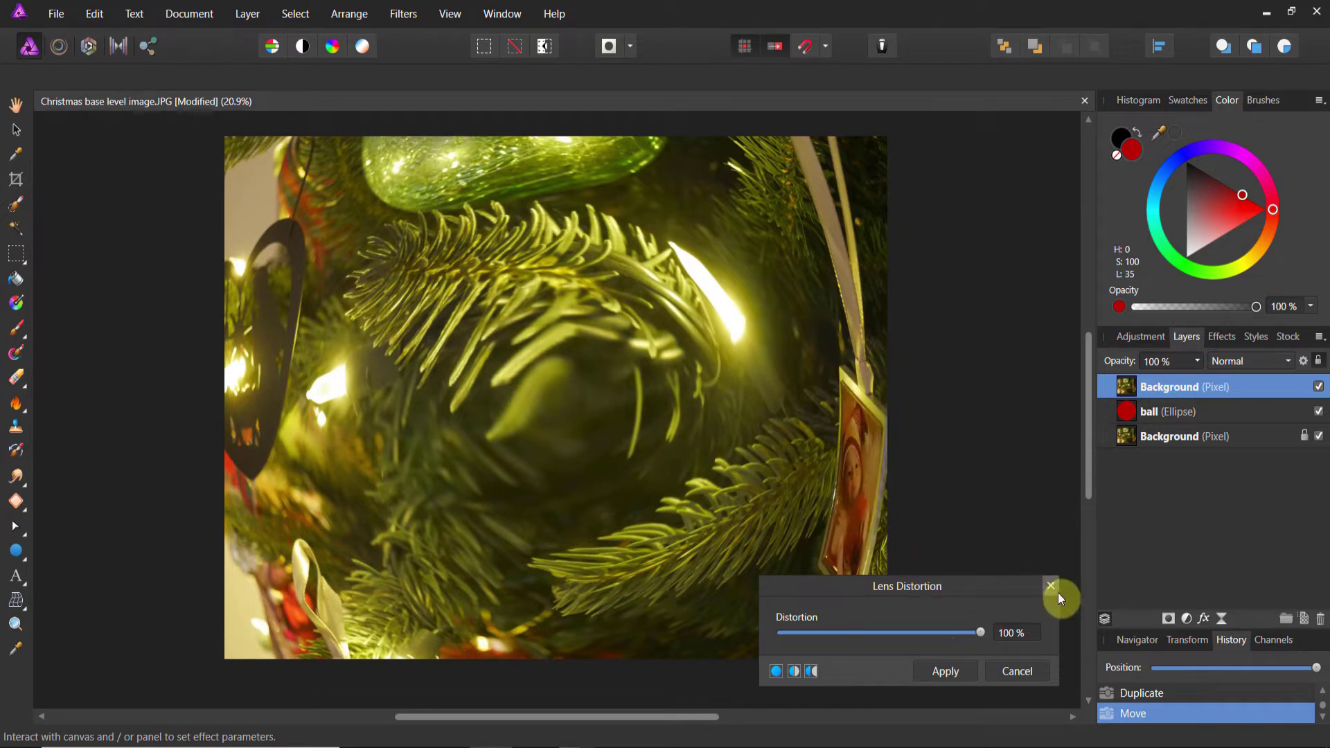
left_click(954, 669)
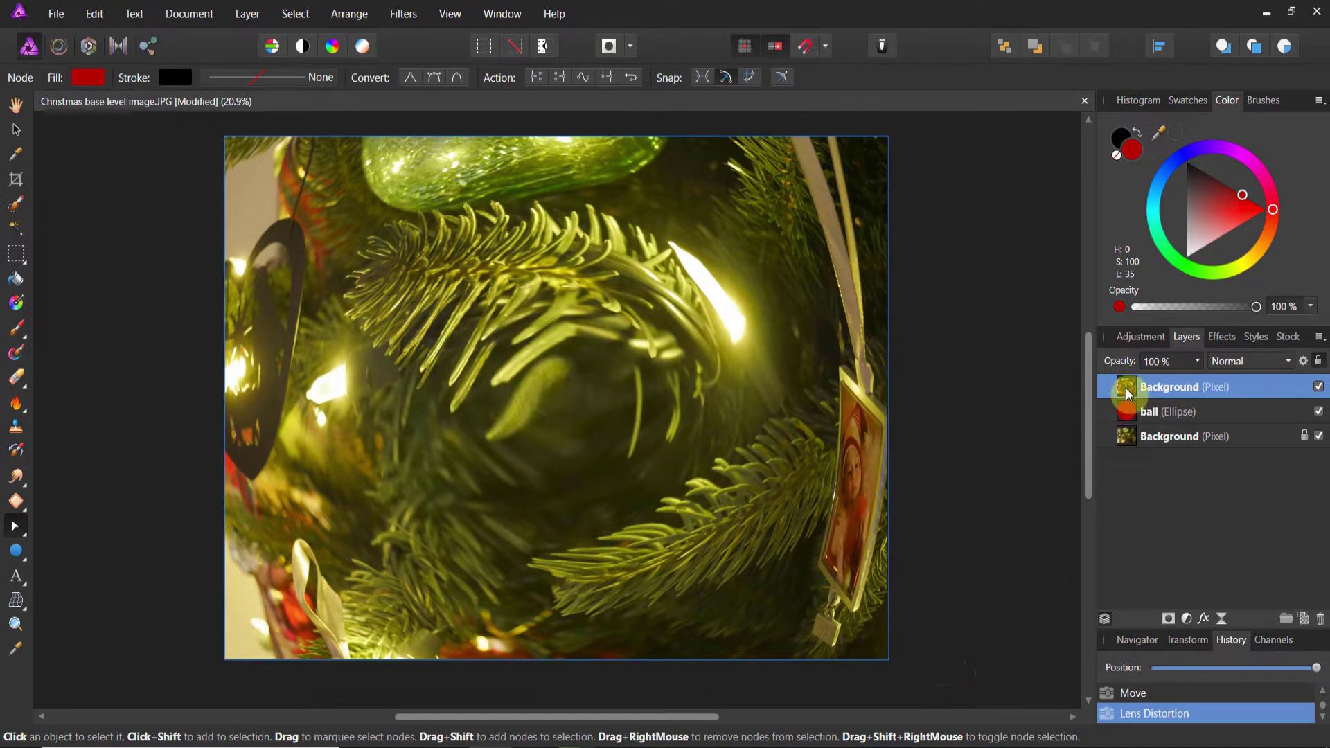
Step: Clip the distorted Background copy inside the ball ellipse, then move and rotate it clockwise so the green ornament's reflection falls near the ball's upper edge
left_click_drag(1128, 391, 1143, 424)
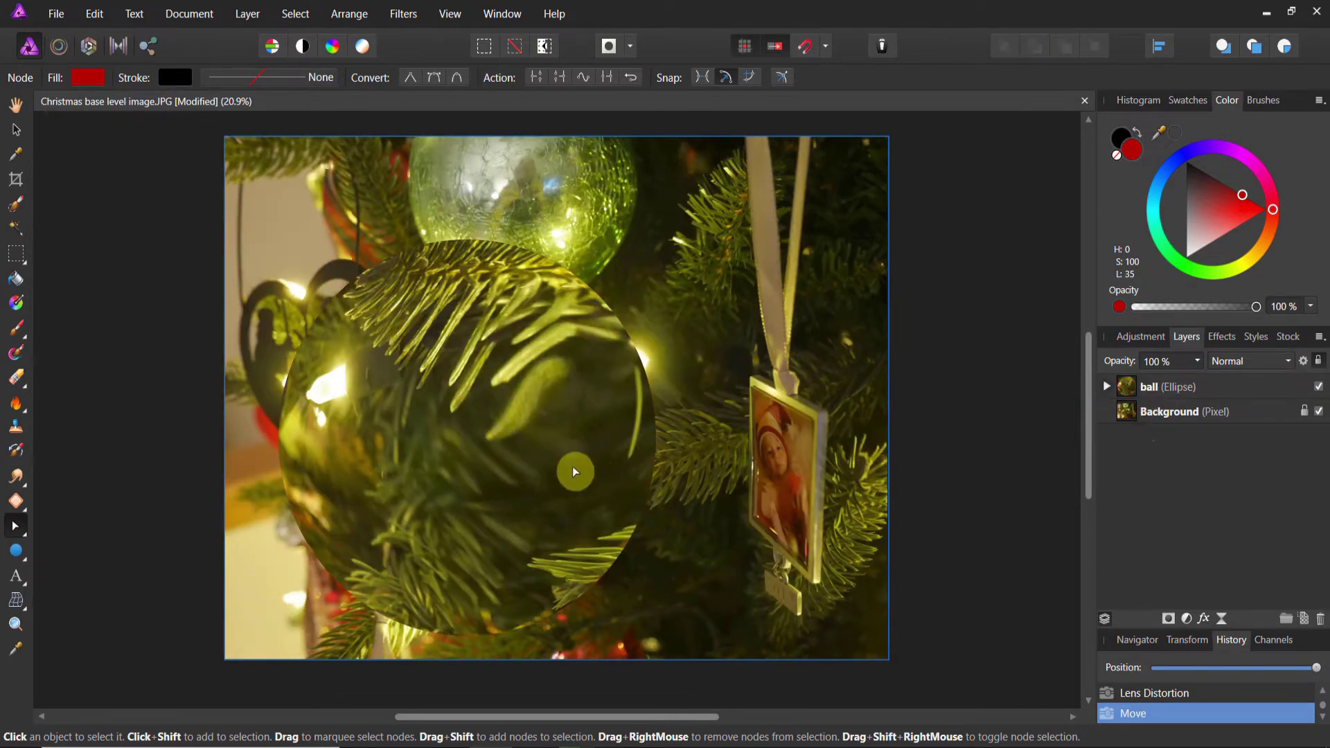
left_click_drag(552, 455, 413, 489)
left_click(16, 130)
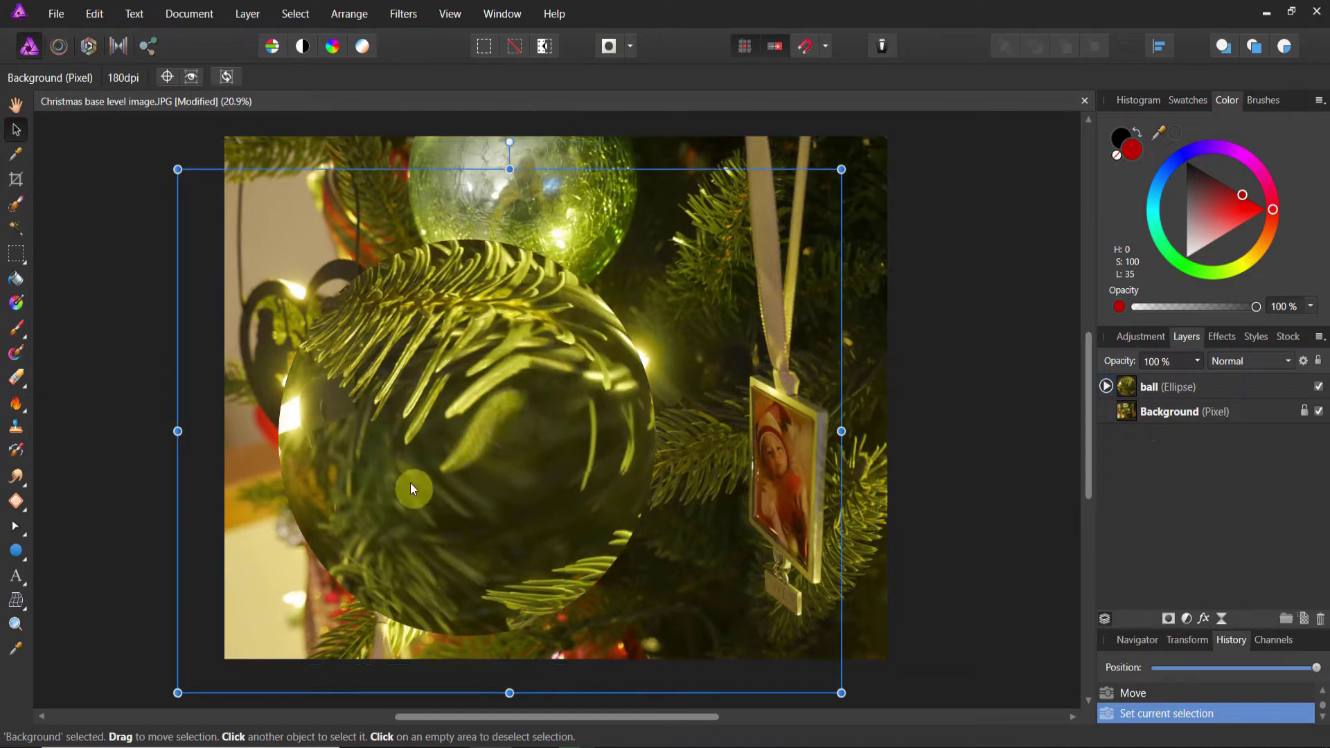
mouse_move(330, 497)
left_mouse_down()
mouse_move(220, 559)
mouse_move(323, 571)
mouse_move(338, 537)
mouse_move(383, 537)
left_mouse_up()
left_click_drag(467, 213, 535, 248)
mouse_move(472, 355)
left_mouse_down()
mouse_move(456, 318)
mouse_move(476, 363)
left_mouse_up()
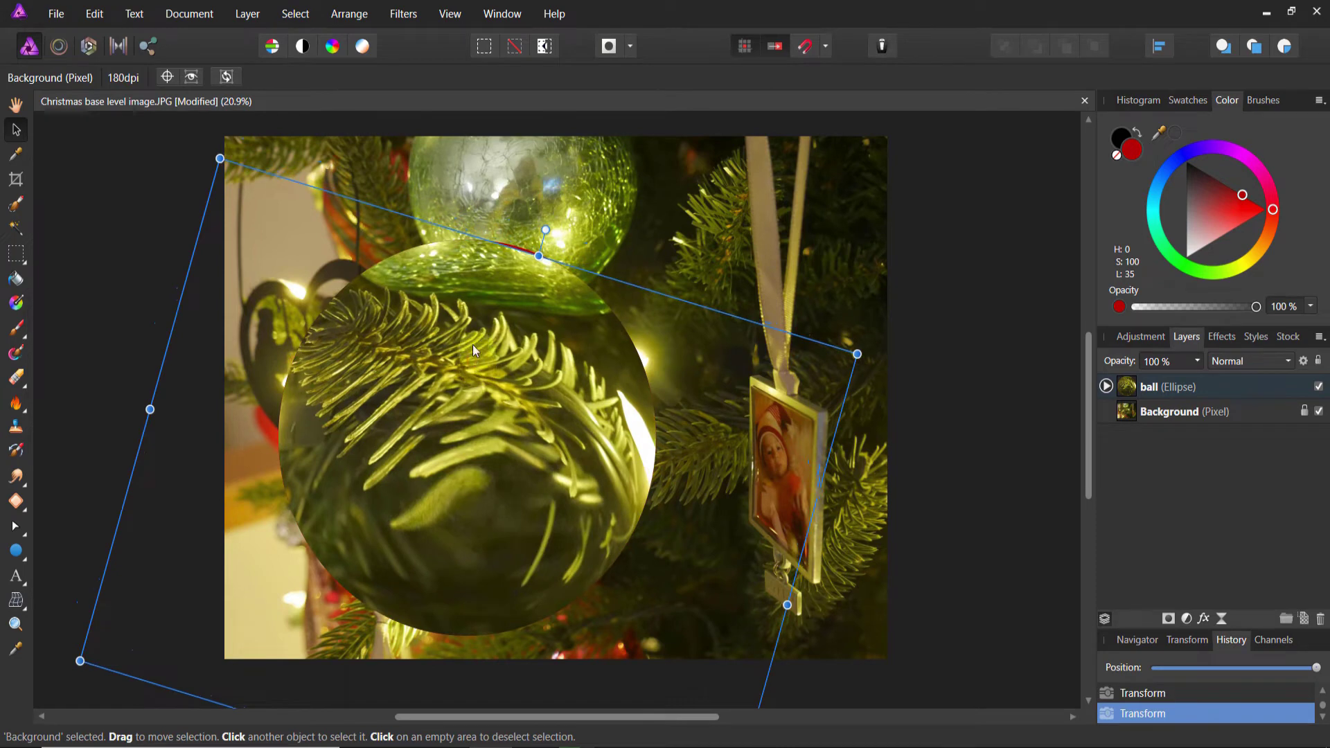
Step: Shift the ball toward the photo's lower-left corner and nudge its nested Background up to cover the red gap at the upper edge
left_click(73, 249)
left_click(414, 309)
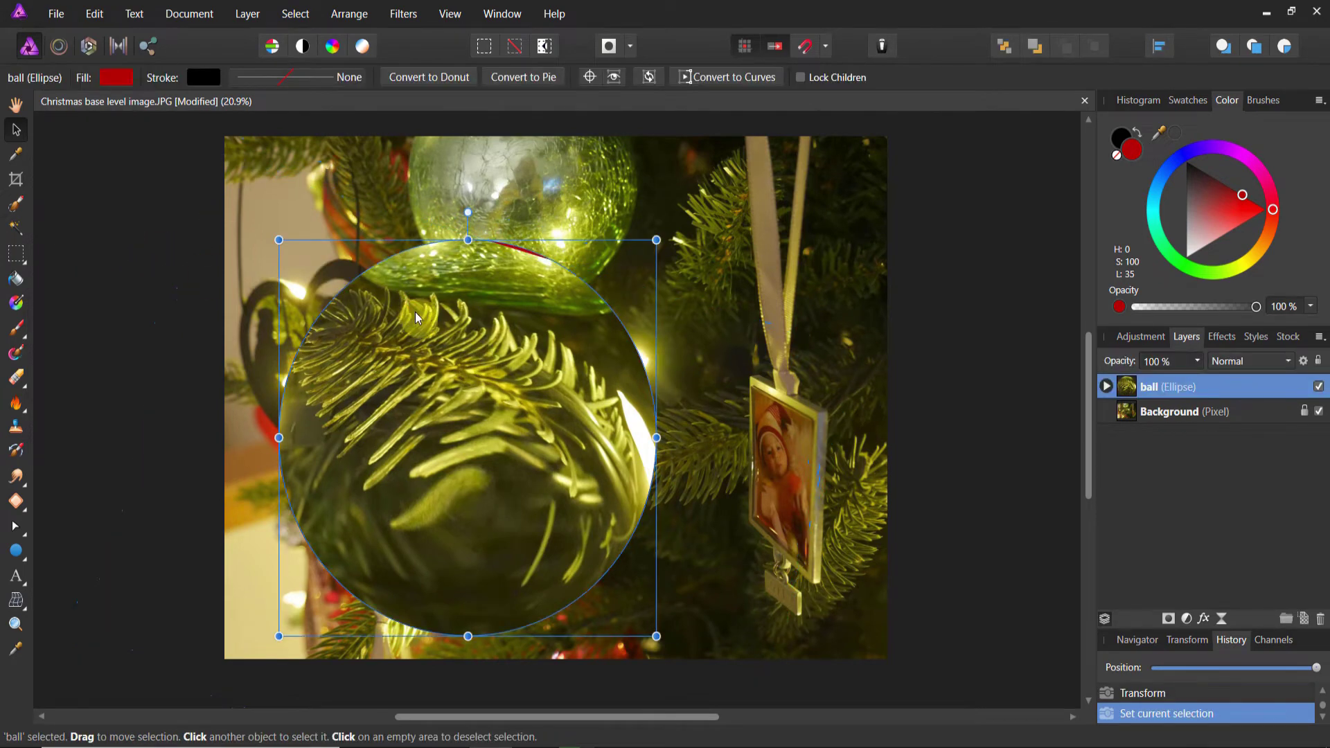
left_click_drag(416, 312, 350, 356)
left_click(1107, 386)
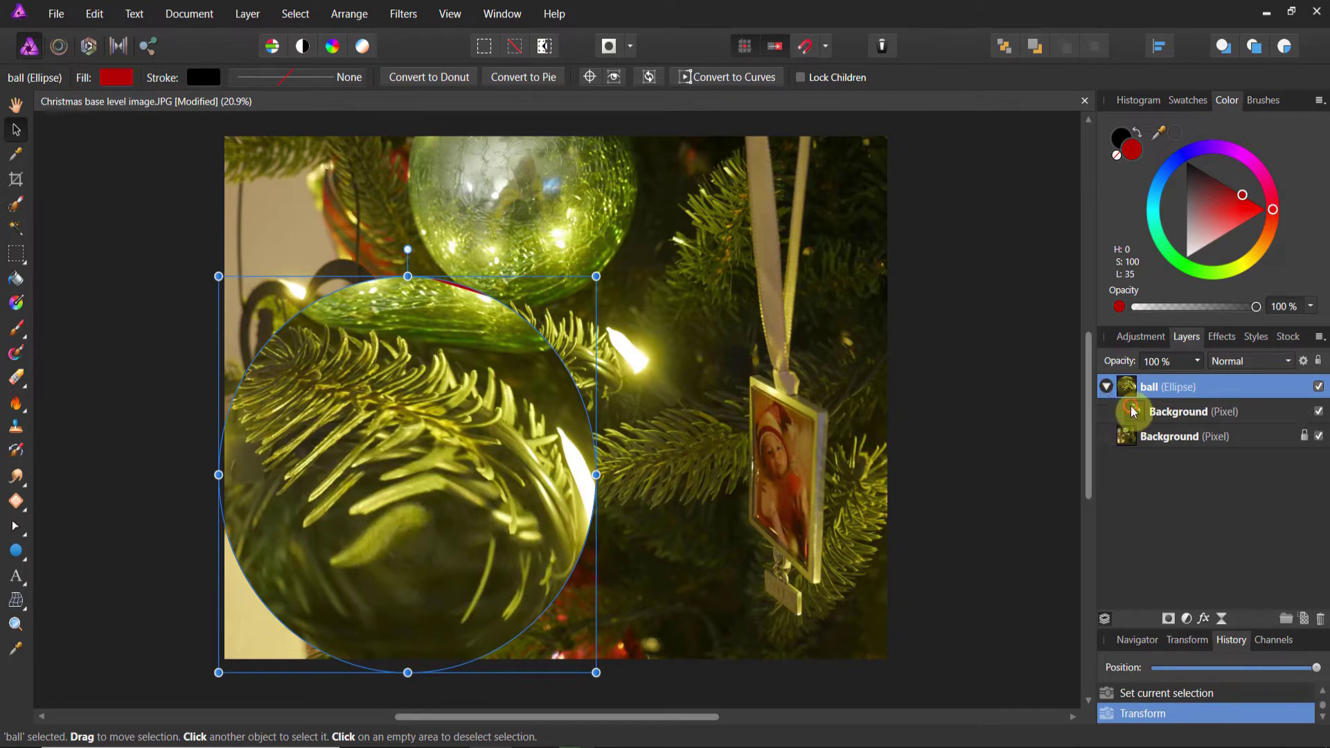
left_click(1126, 411)
left_click_drag(484, 435, 485, 426)
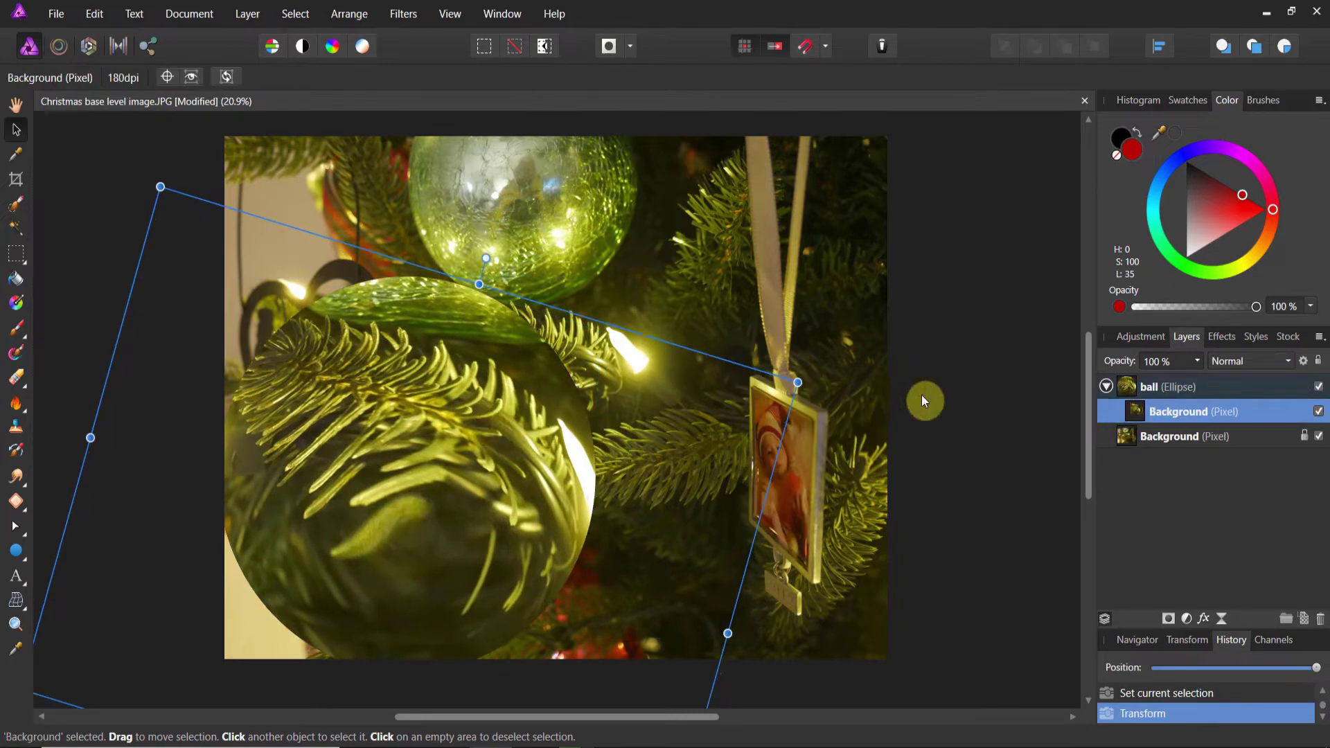
Step: Shrink the ball ellipse slightly and move it partly beyond the photo's lower-left corner
left_click(947, 406)
left_click(498, 443)
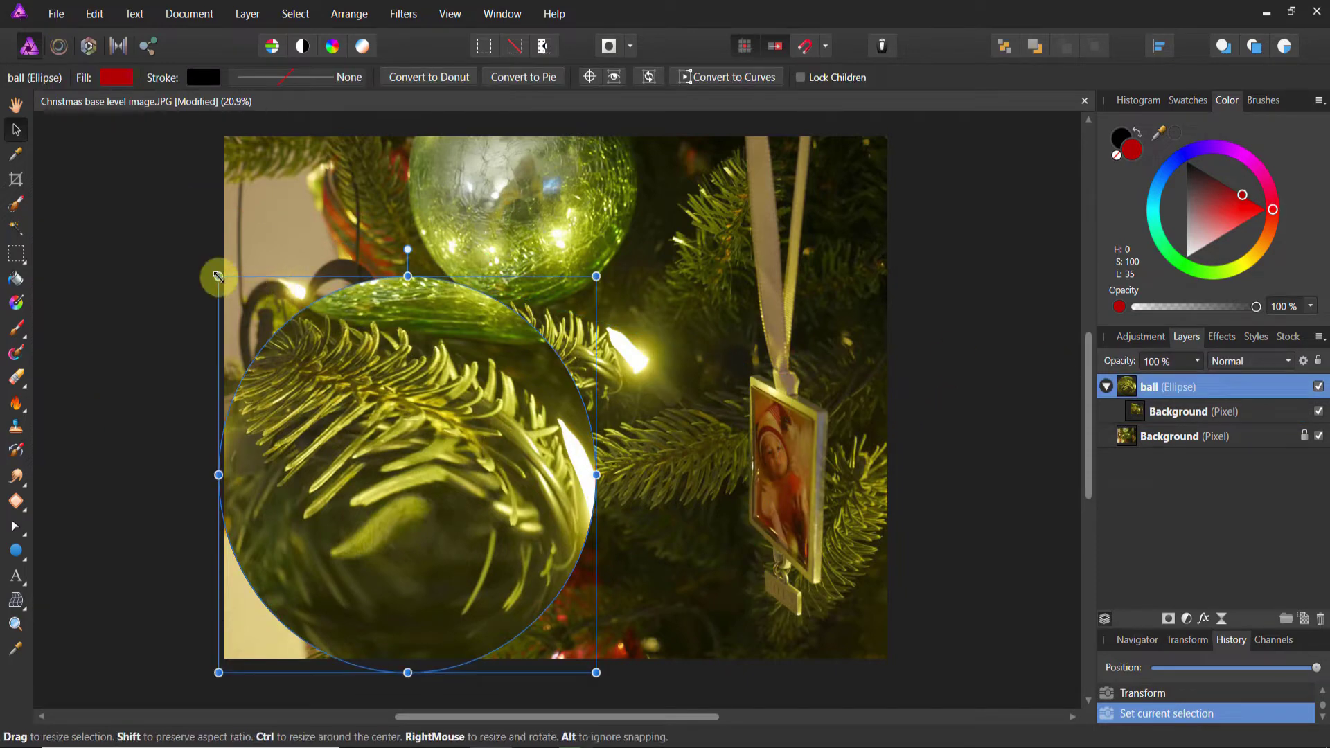
left_click_drag(218, 277, 263, 309)
left_click_drag(405, 502, 316, 557)
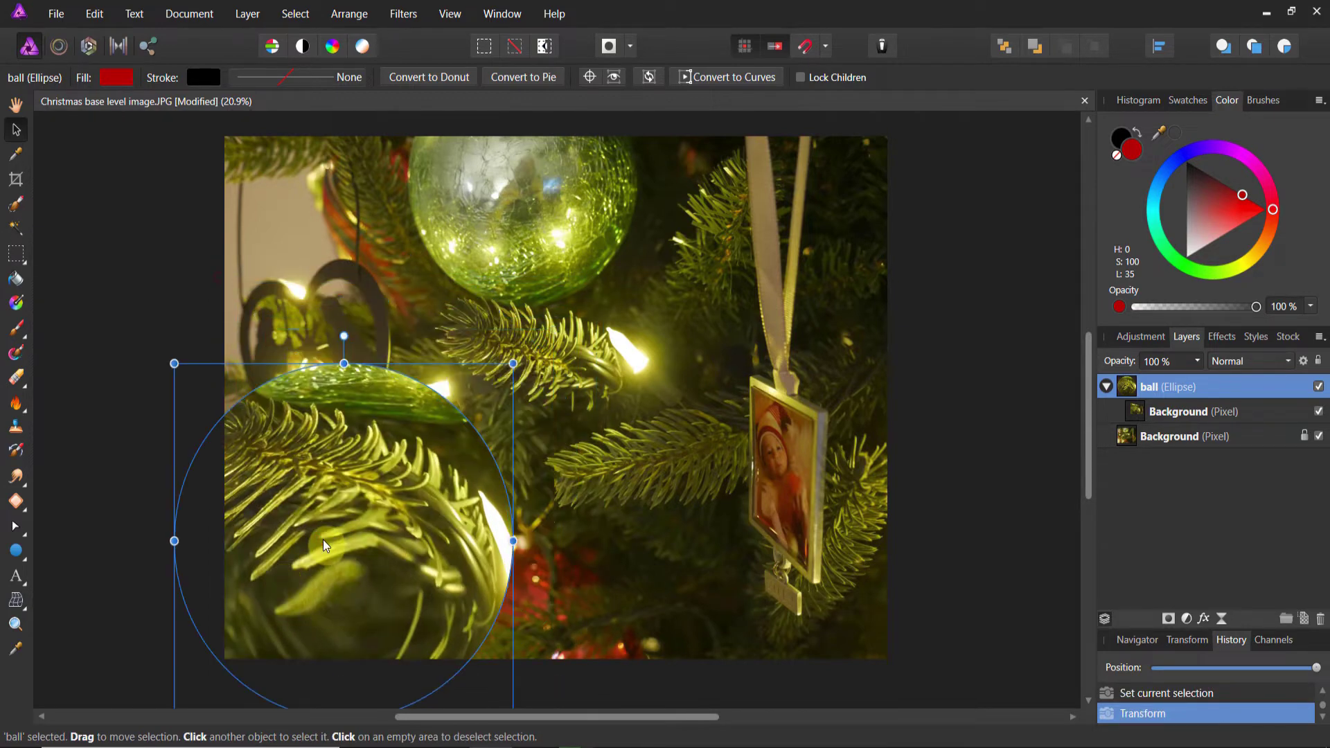
Step: Enlarge the ball ellipse slightly and reposition it so it overlaps the photo's lower-left corner
left_click(1135, 412)
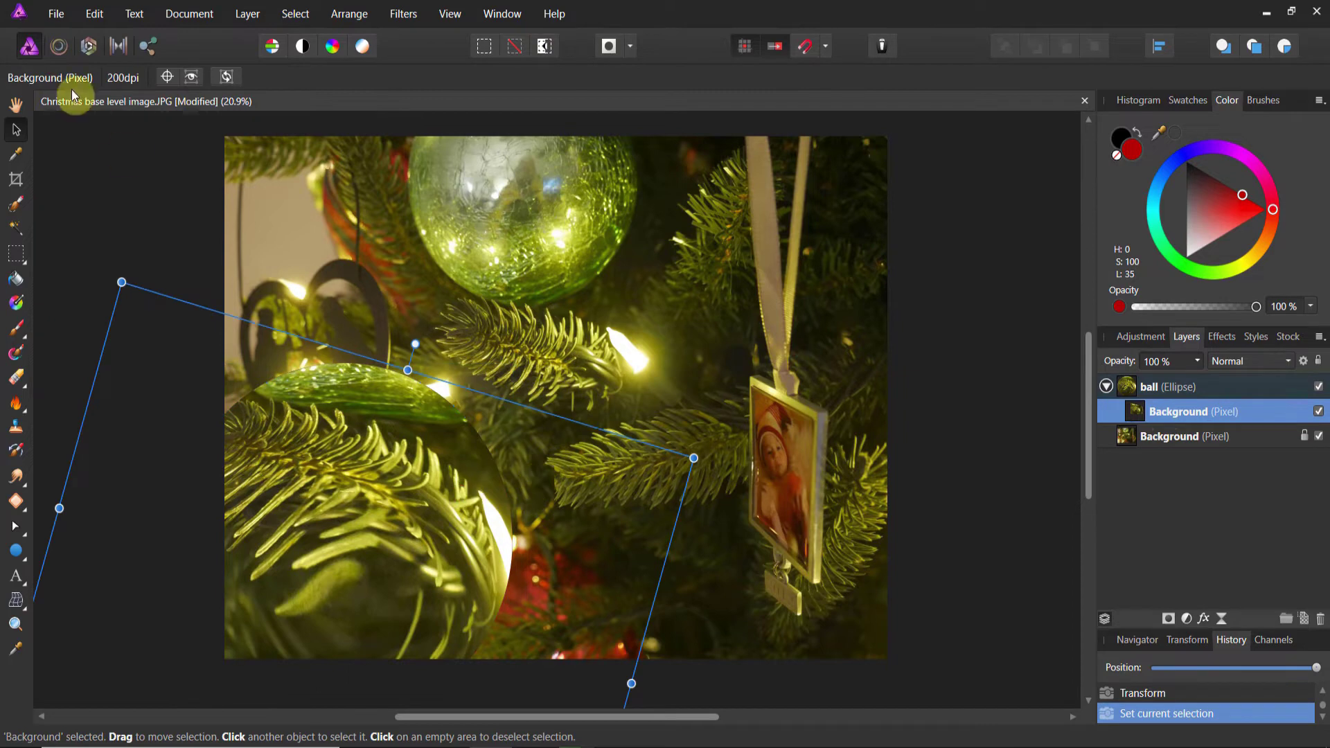
left_click(106, 252)
left_click_drag(389, 475, 436, 394)
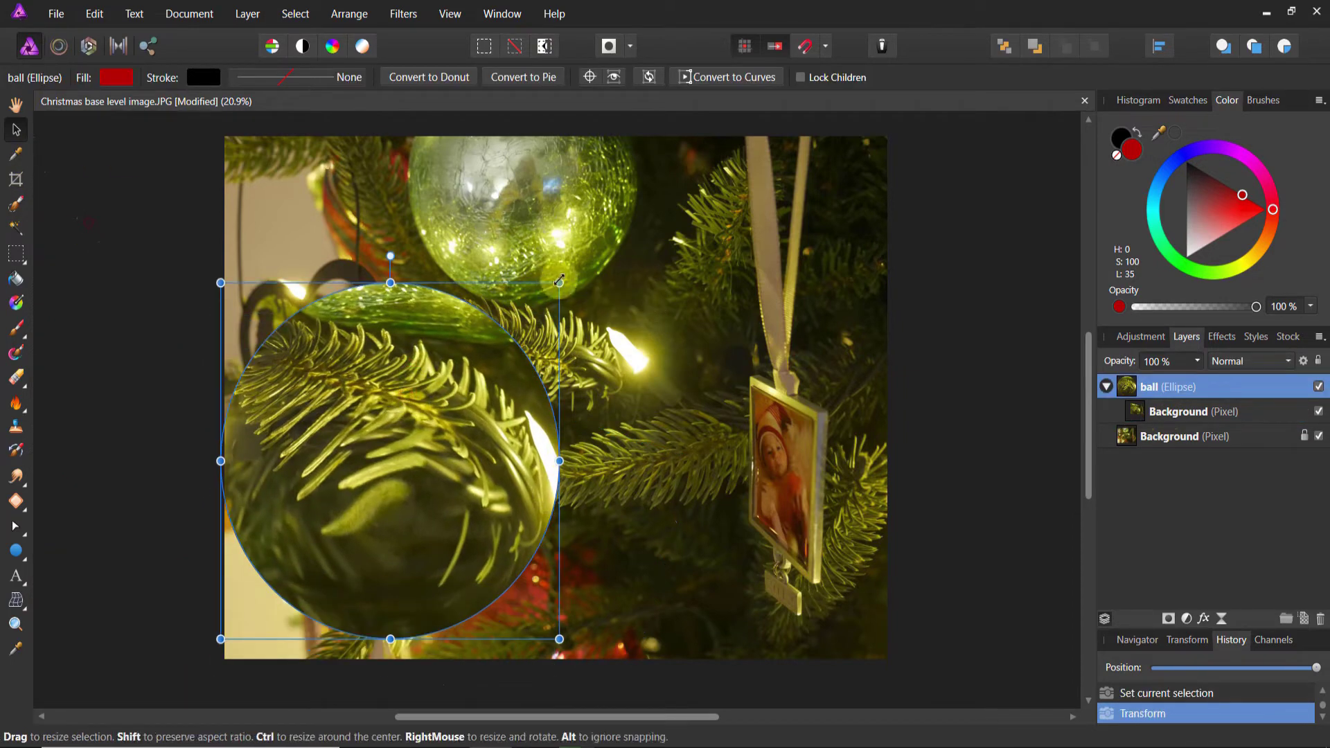
left_click_drag(563, 281, 619, 266)
left_click_drag(437, 360, 378, 441)
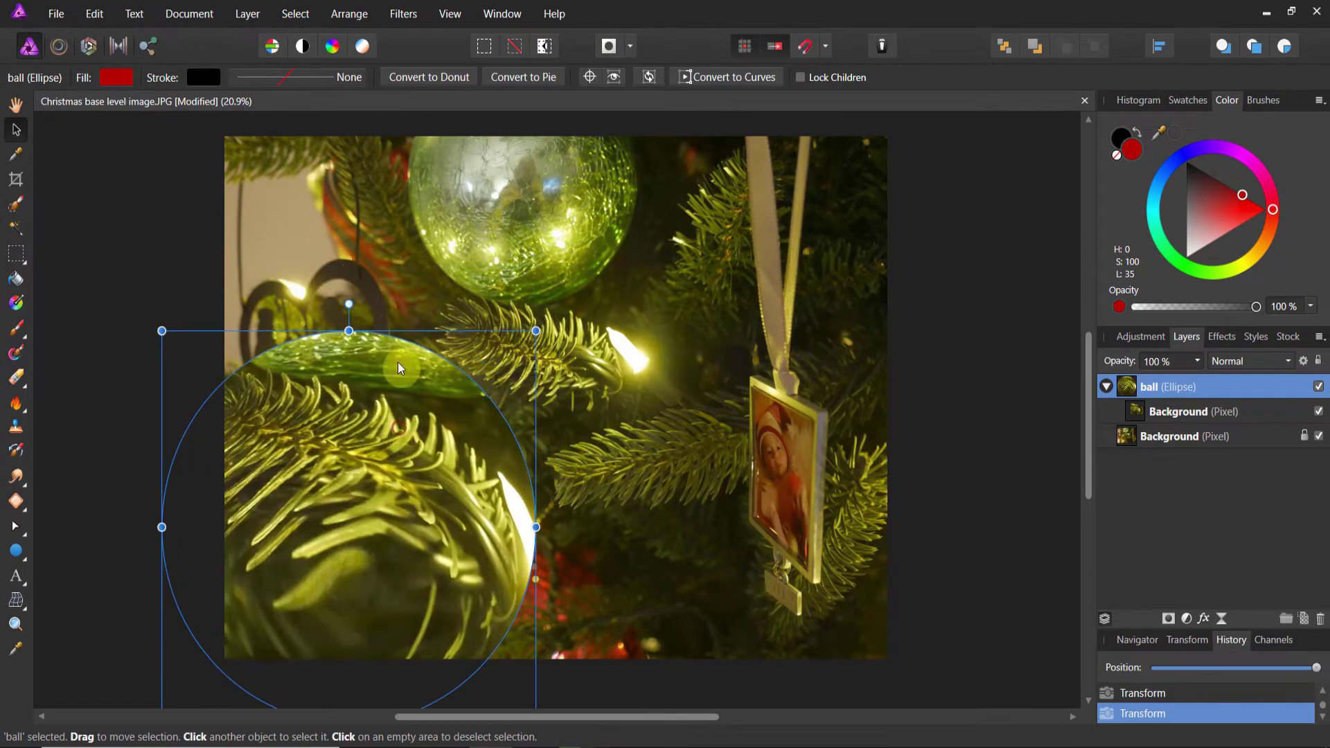
Step: Rotate the ball's nested Background slightly further clockwise and shift it so the reflection fits the ball's new location
left_click(1183, 413)
left_click_drag(424, 312, 472, 333)
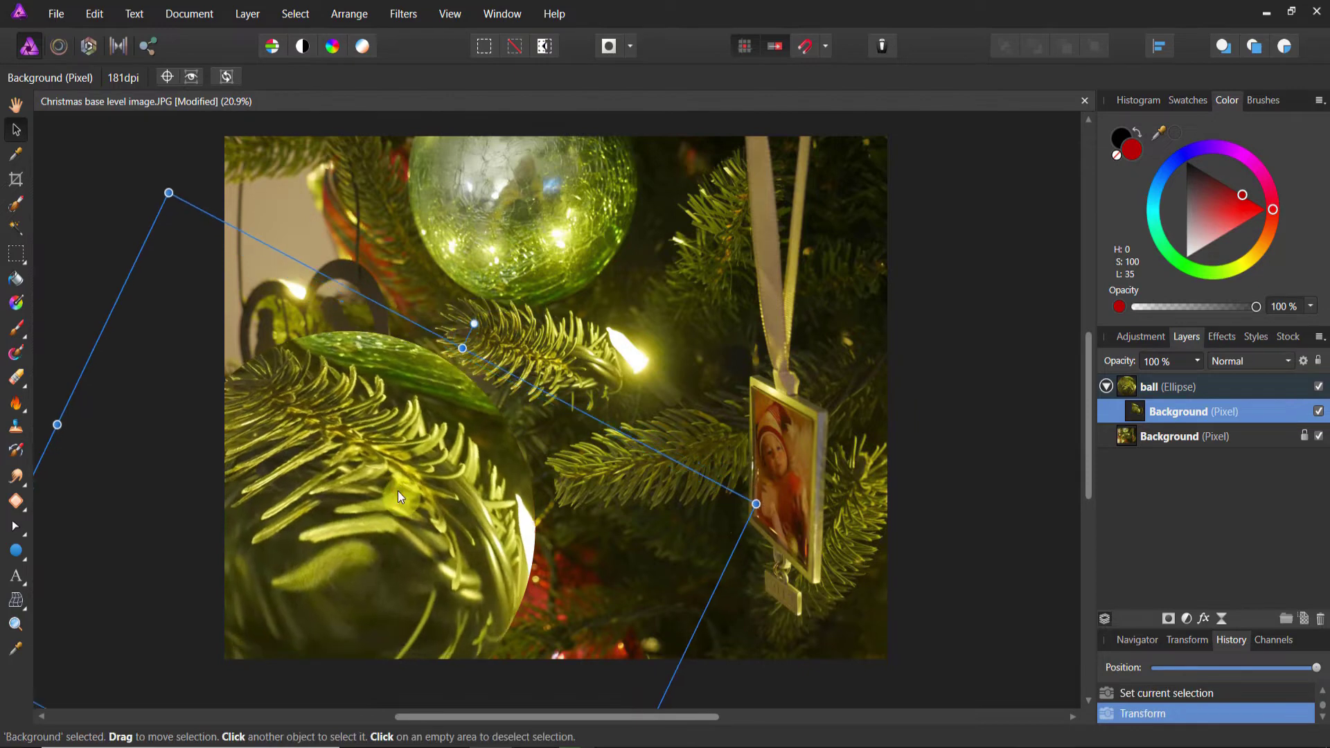
left_click_drag(389, 484, 382, 494)
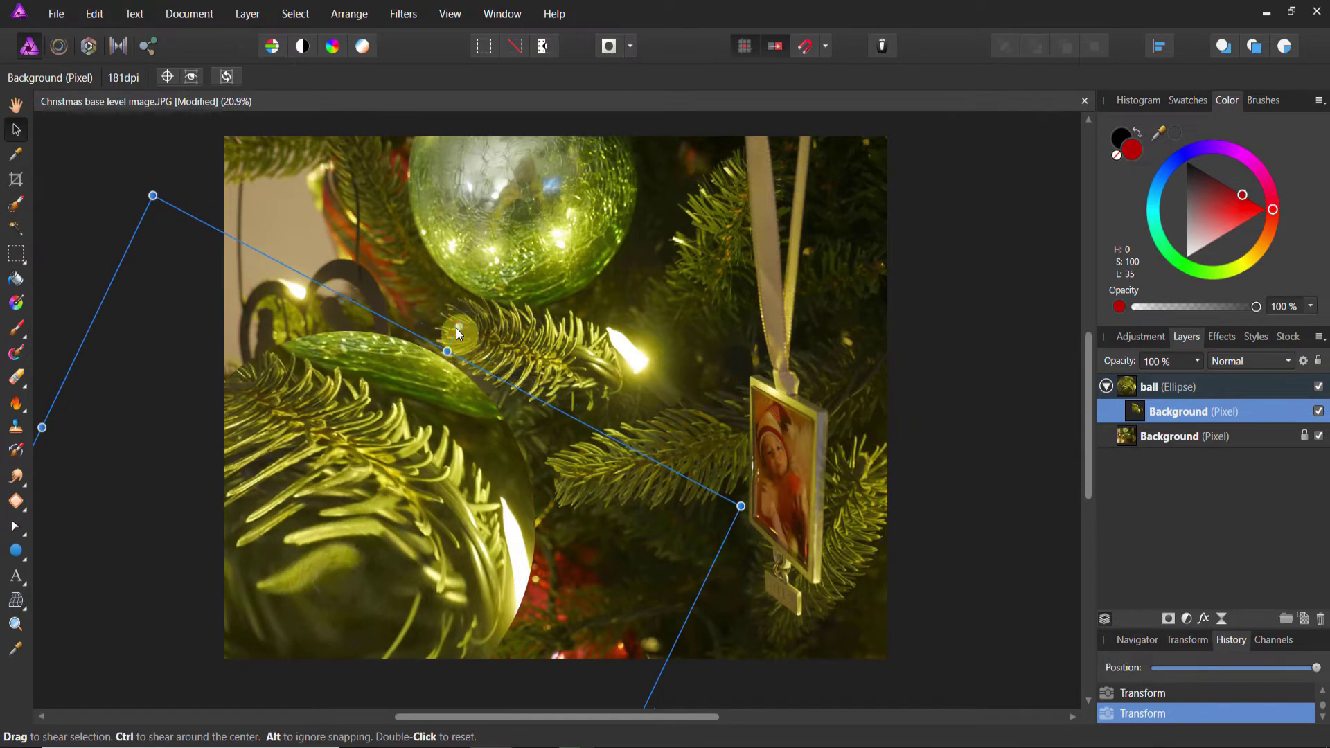
mouse_move(456, 327)
left_mouse_down()
mouse_move(459, 307)
mouse_move(438, 316)
left_mouse_up()
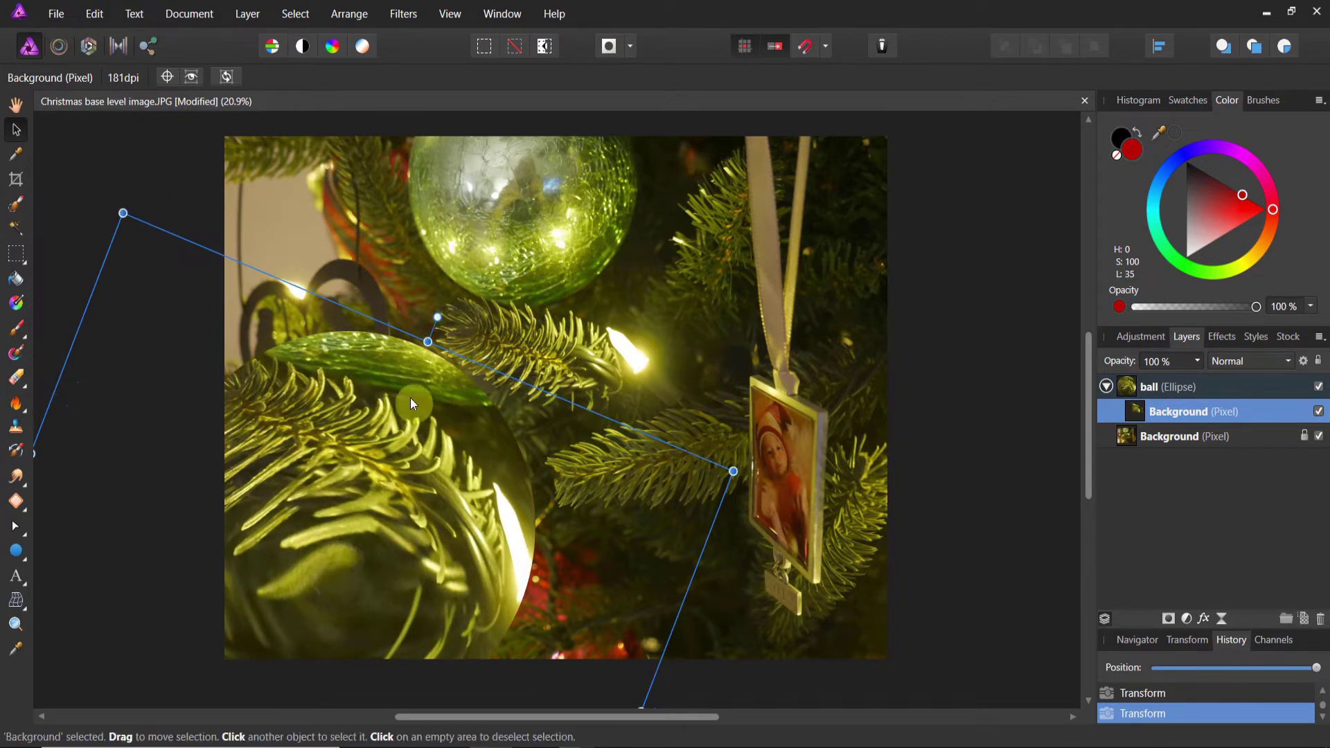
left_click_drag(404, 406, 397, 402)
Step: Move the ball up and to the right, fully inside the photo and overlapping the lower part of the green ornament
left_click(184, 197)
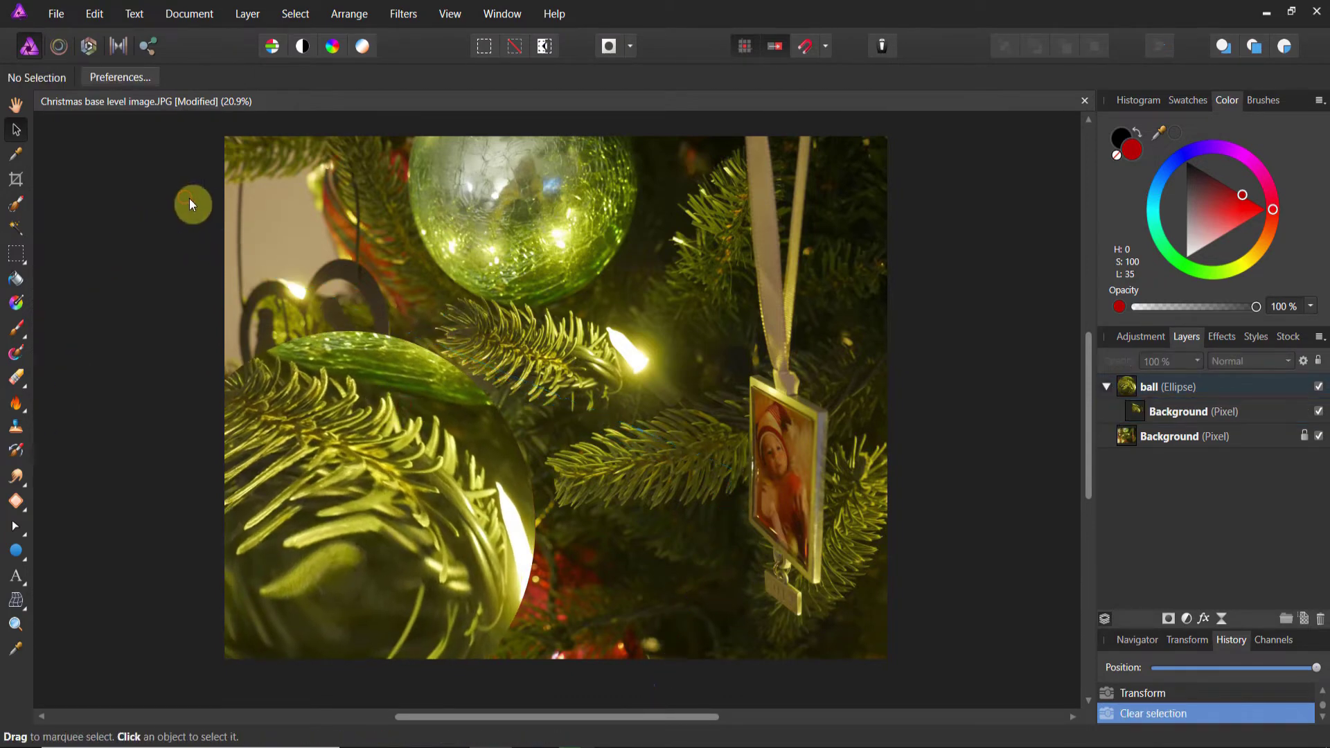
left_click(297, 437)
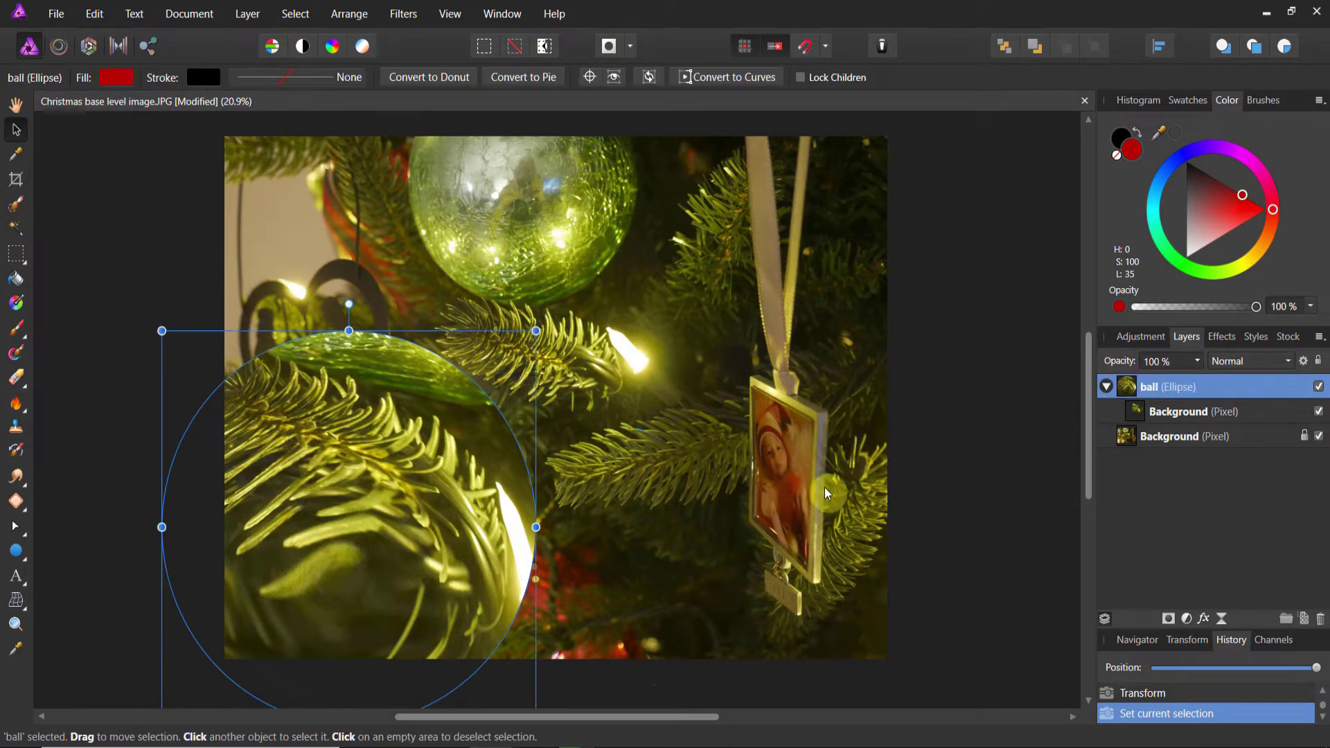
left_click_drag(389, 563, 495, 485)
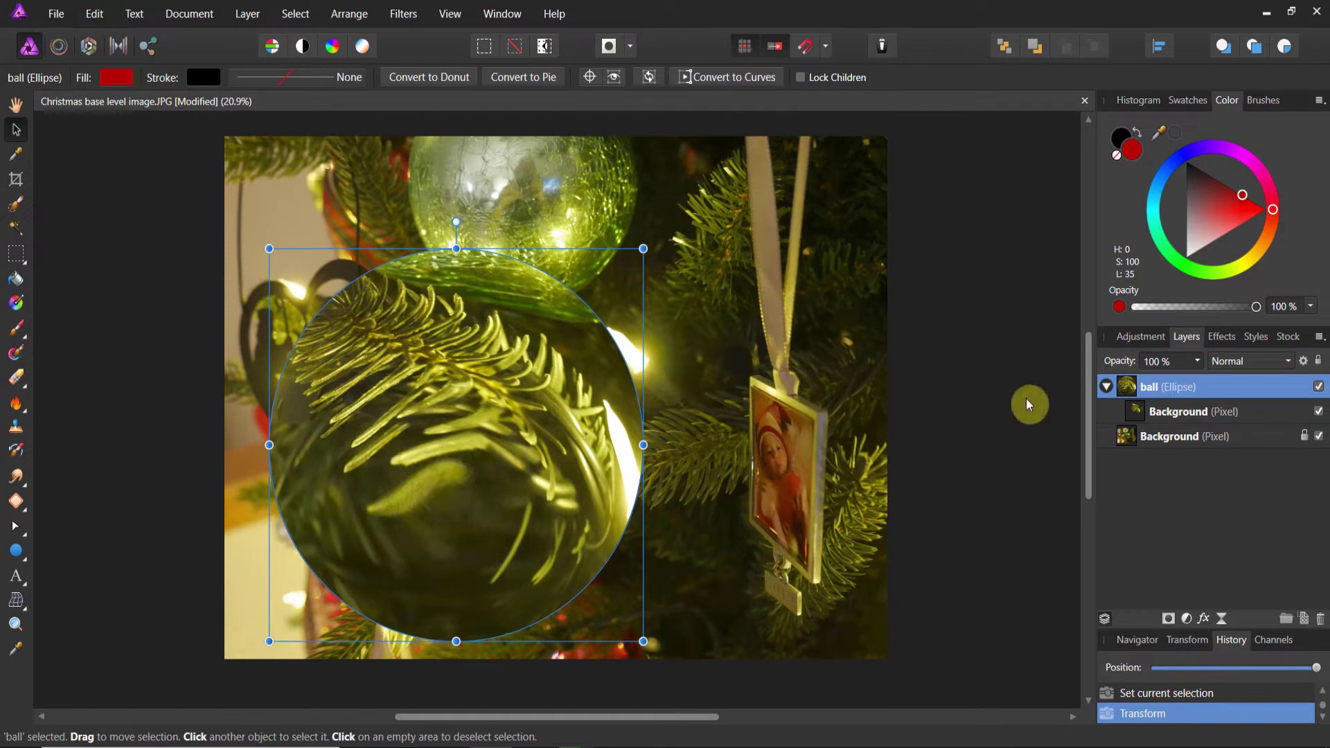
Step: Add a mask to the ball's nested Background and draw a linear gradient on it from the ball's upper-right edge to its lower-left edge
left_click(1141, 411)
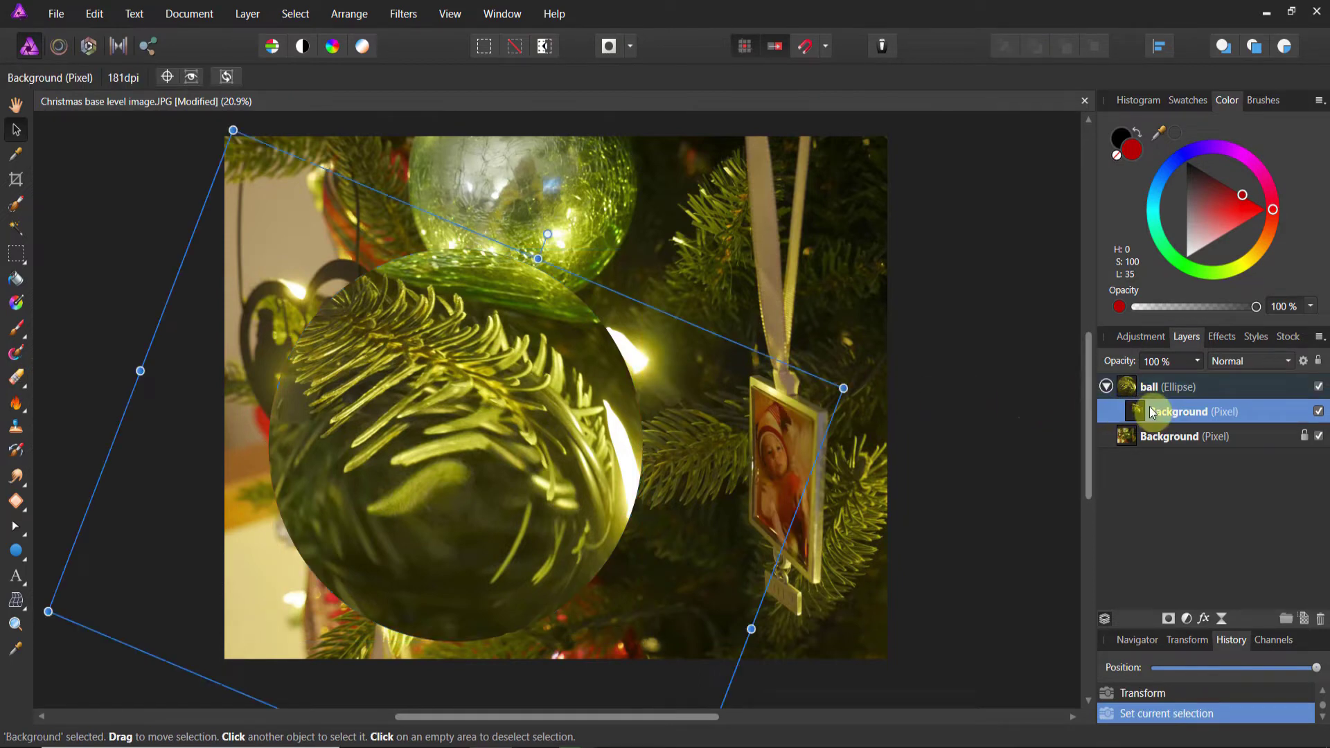
left_click(1169, 619)
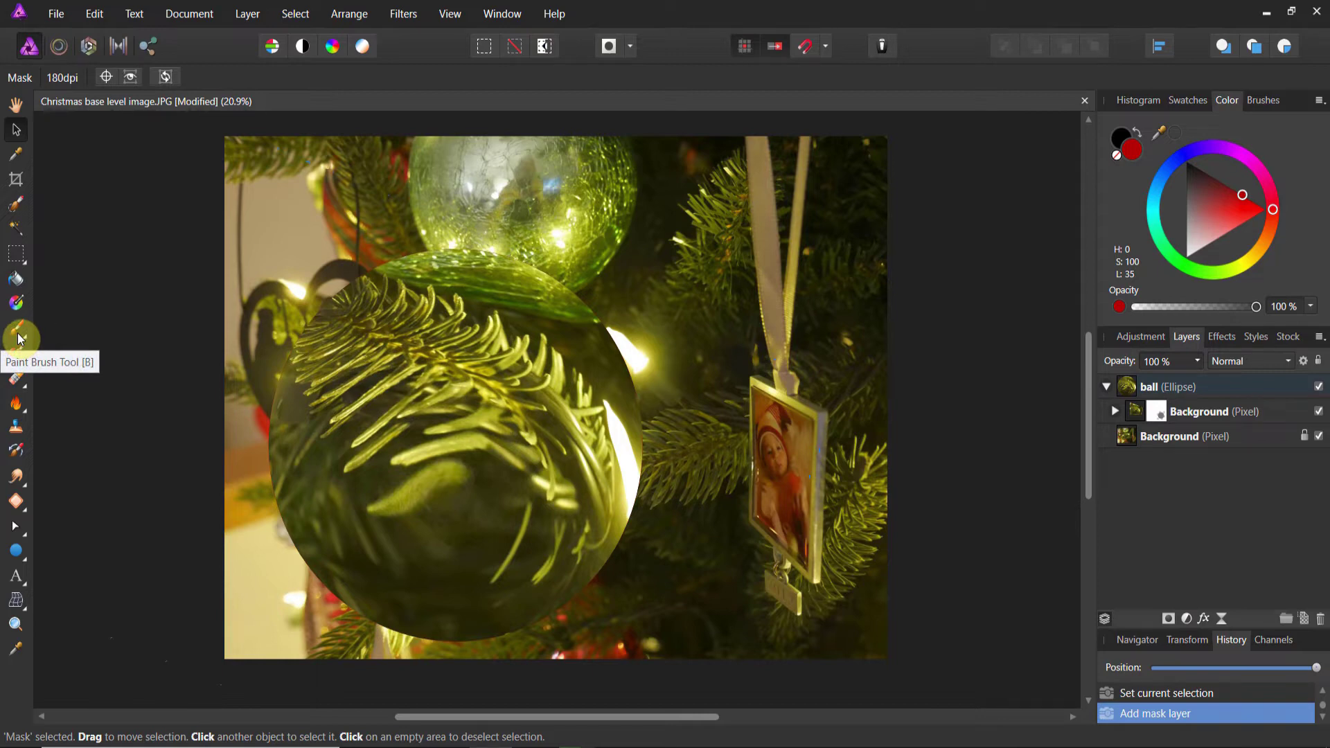
left_click(16, 303)
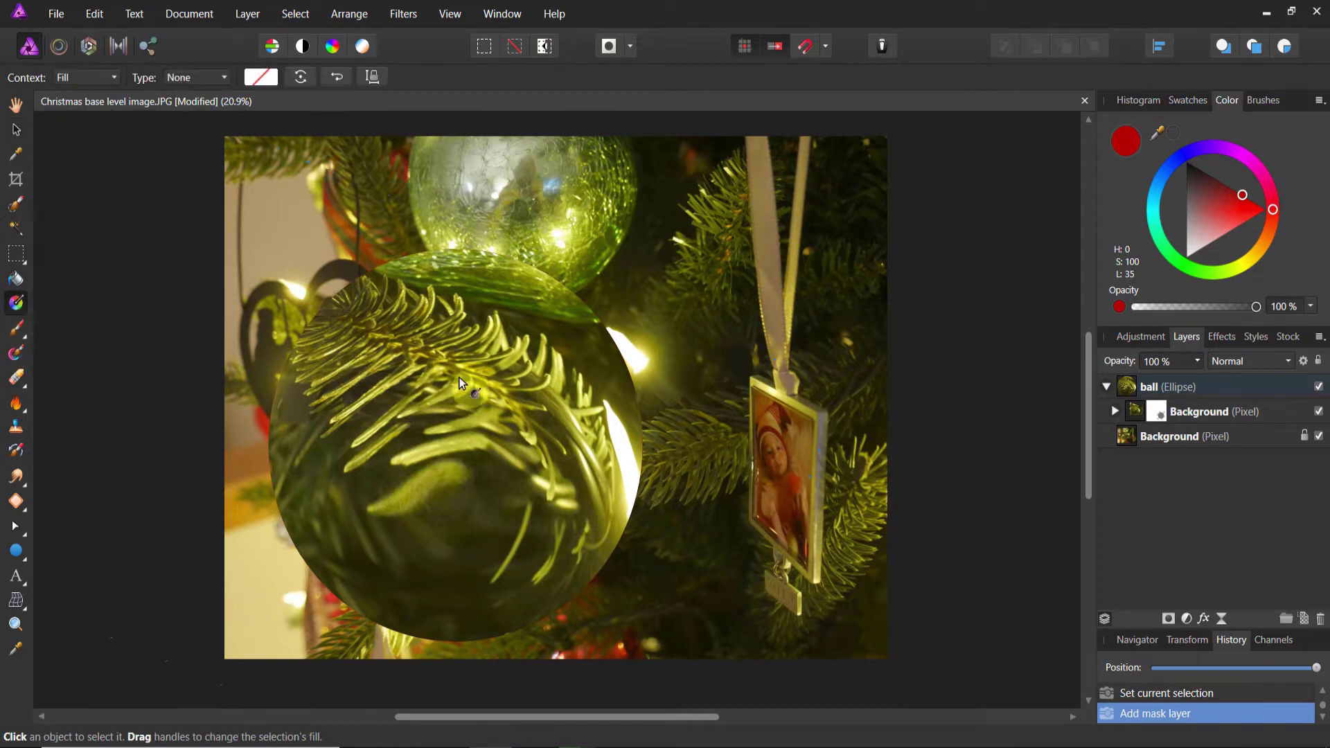
left_click_drag(625, 366, 288, 525)
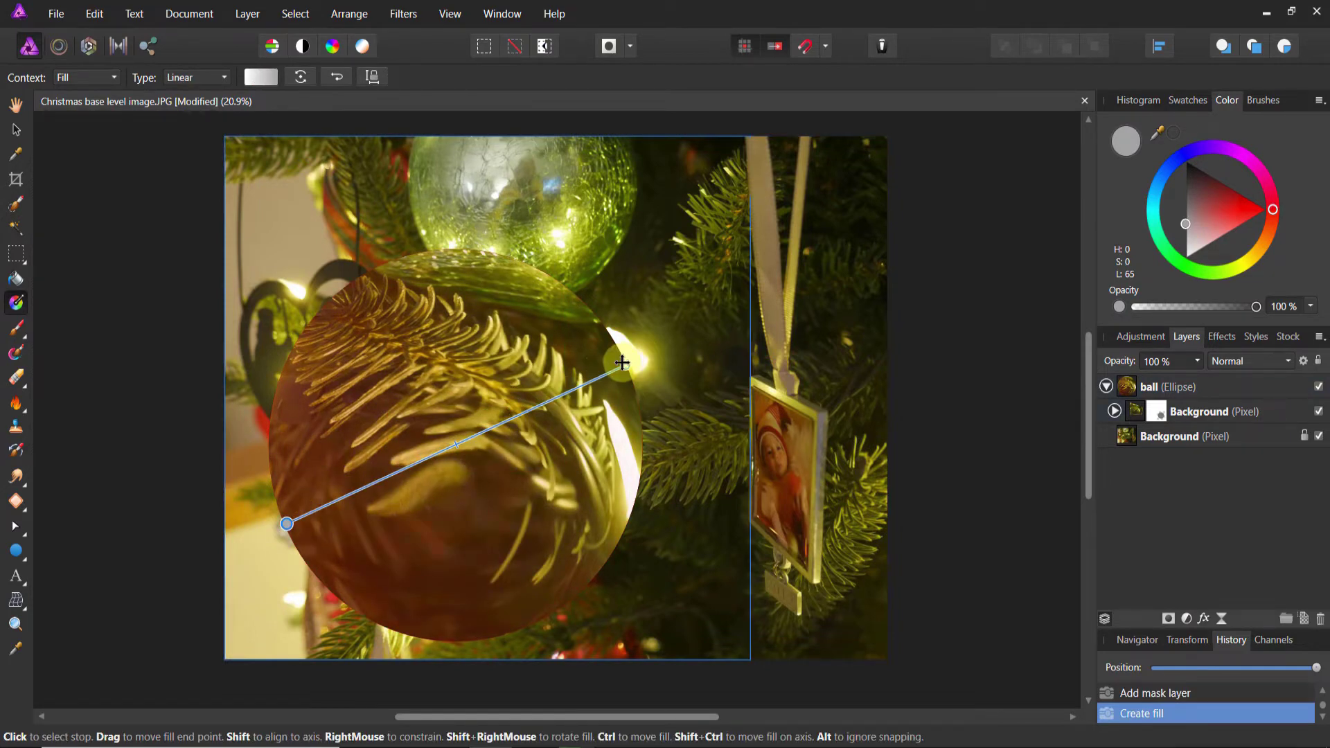
left_click(285, 525)
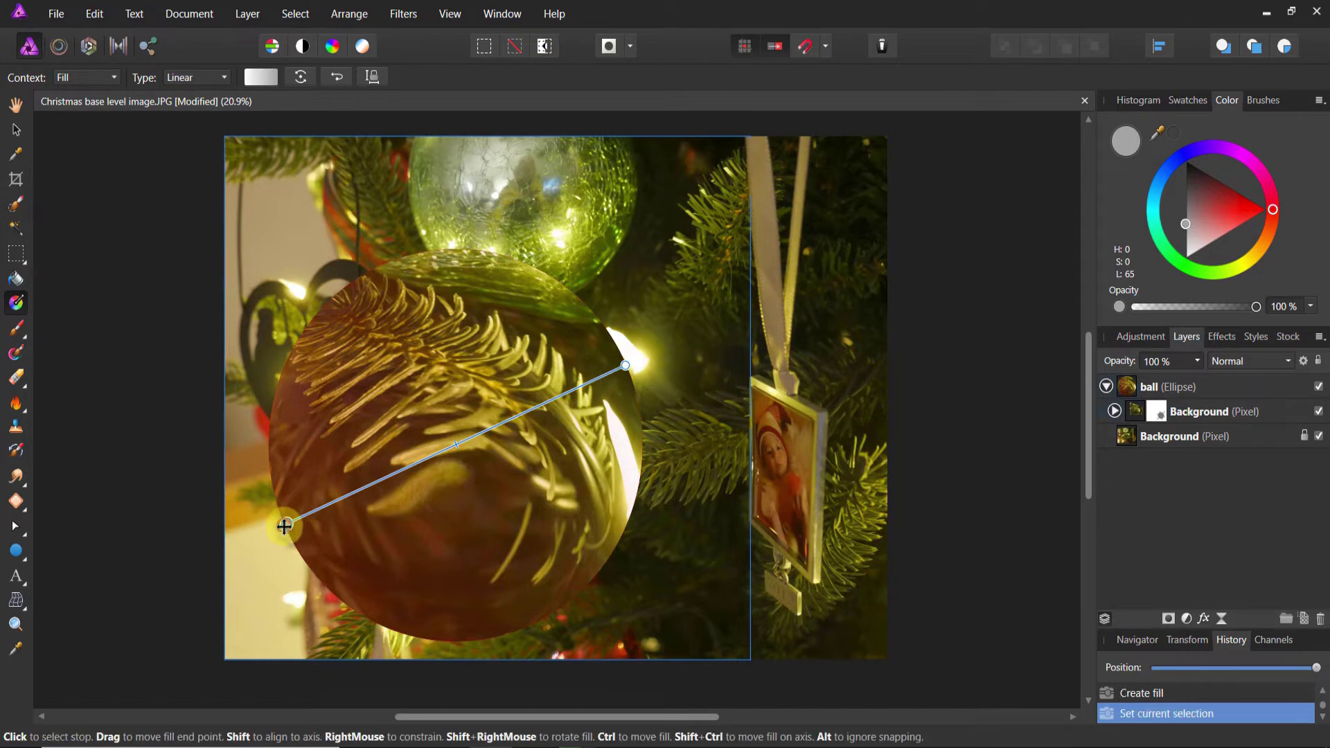
Step: Darken the mask gradient's lower-left end stop to near black (H 0, S 18, L 15)
left_click(1115, 411)
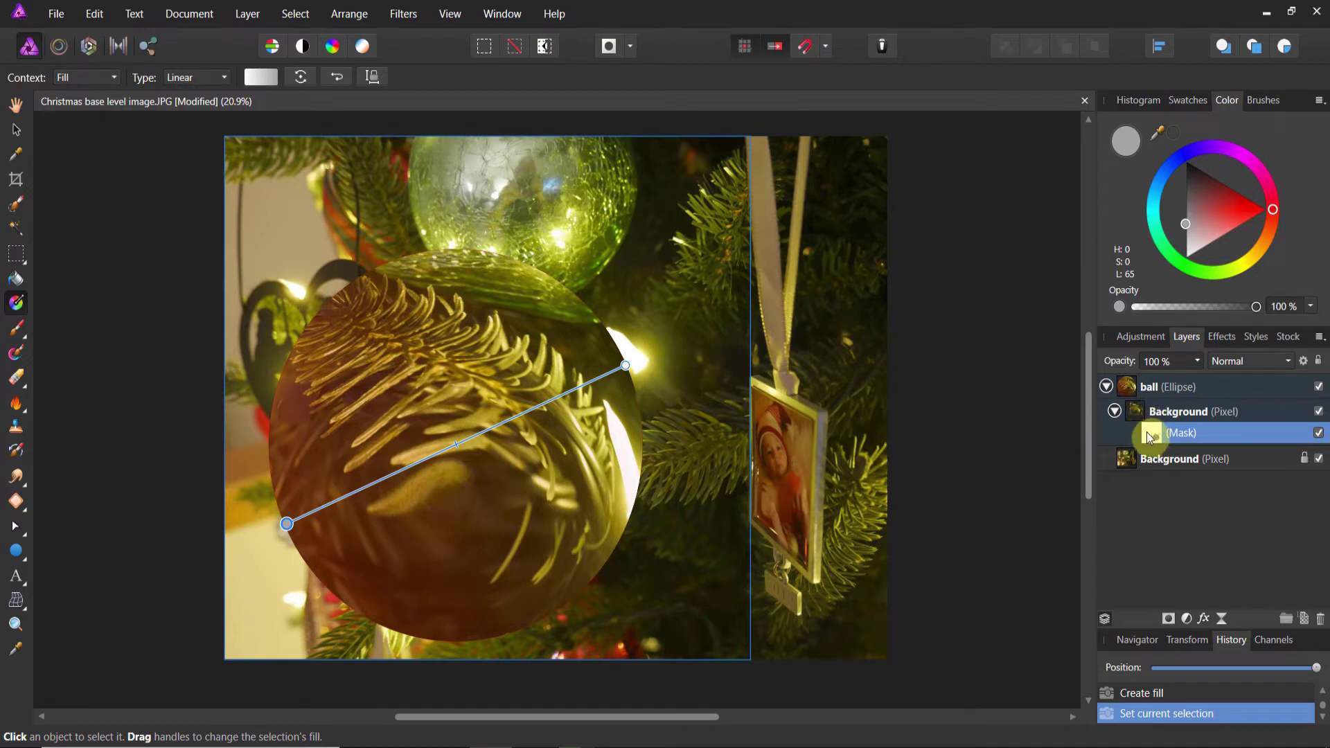
left_click(262, 77)
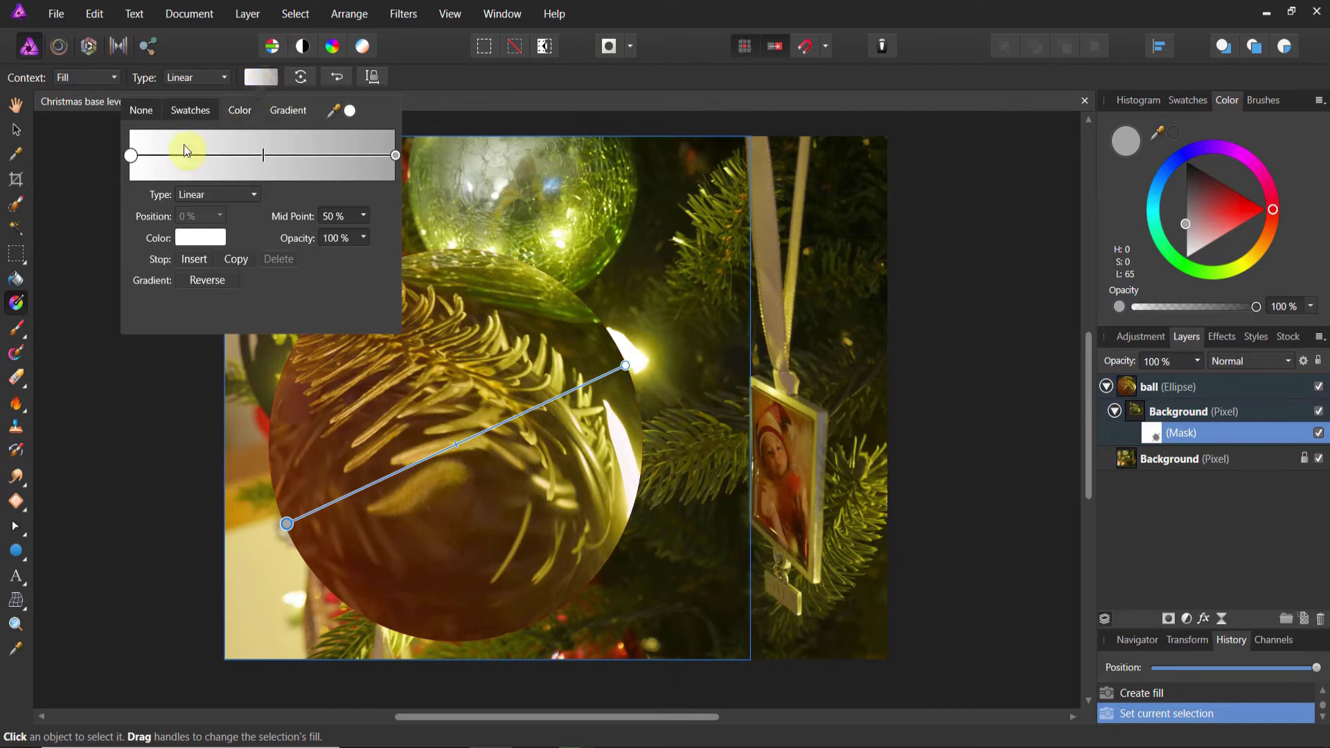
left_click(396, 155)
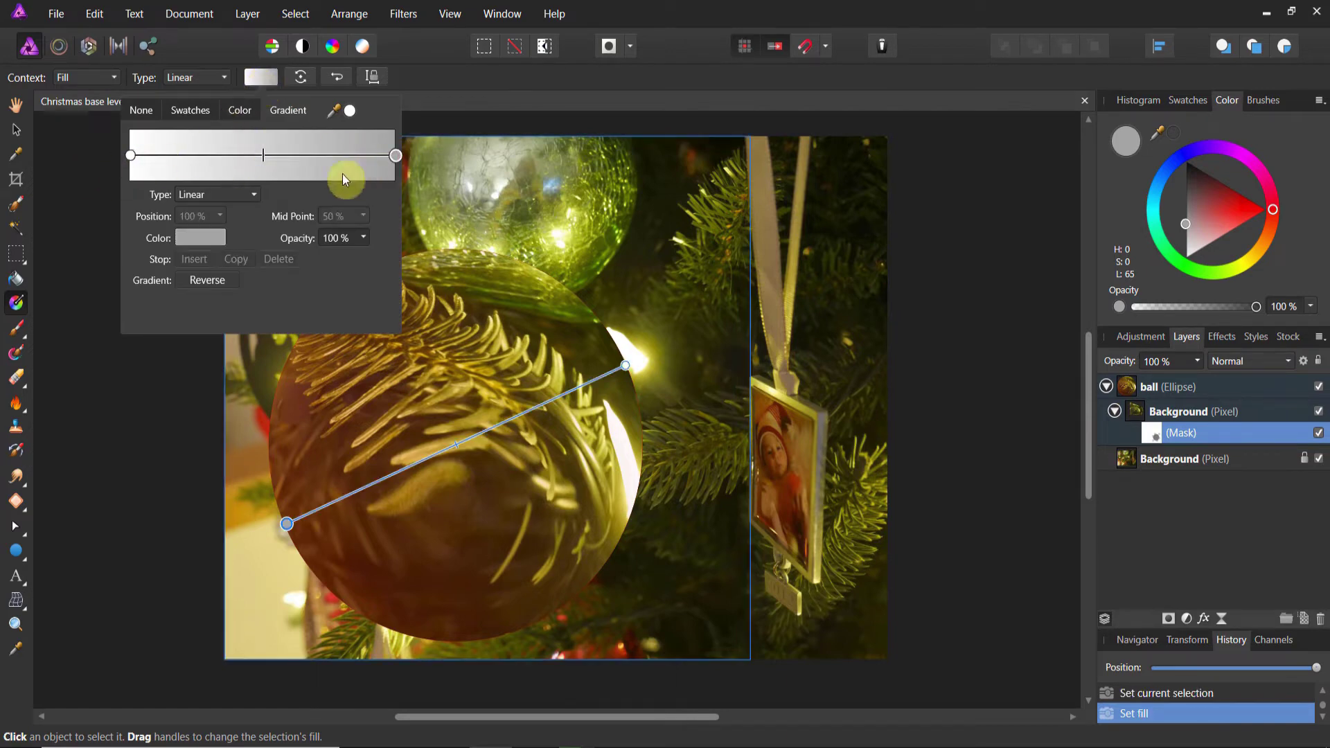
left_click(207, 239)
left_click_drag(173, 339, 177, 319)
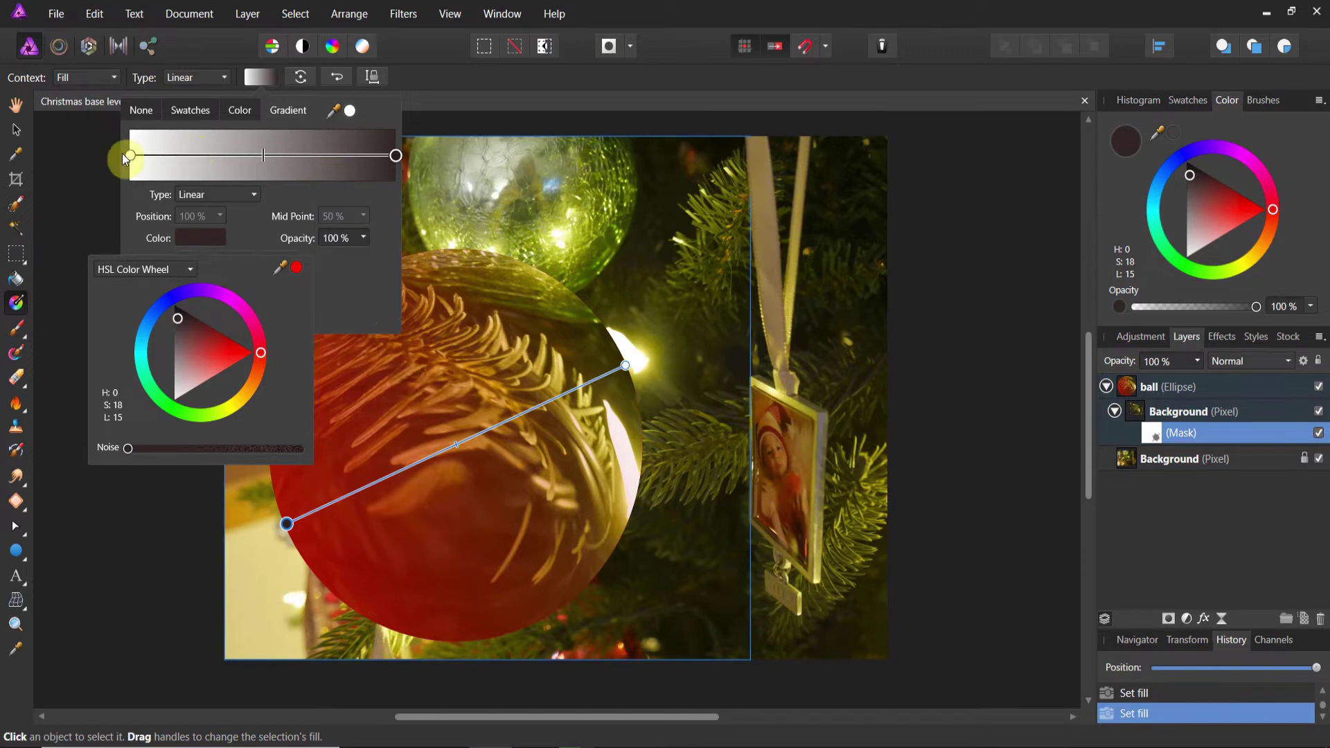
left_click(58, 172)
left_click(60, 173)
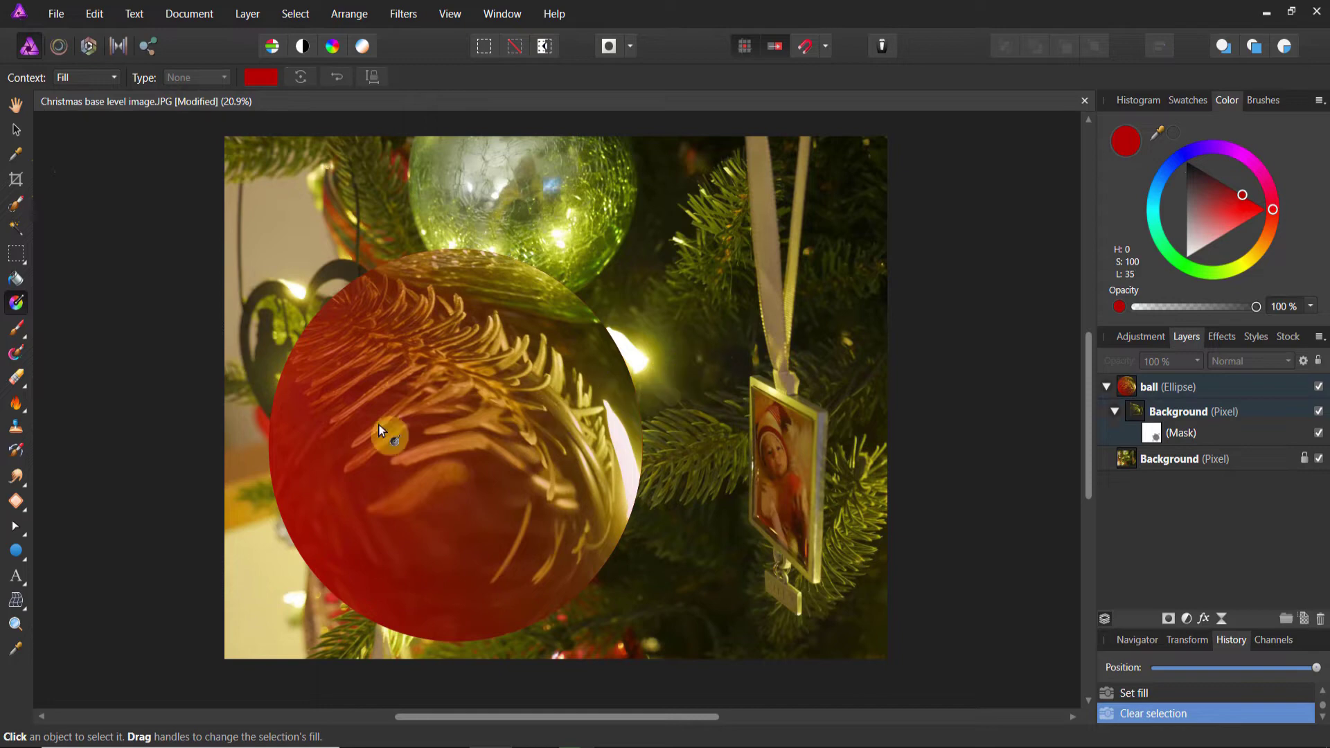
Step: Set up a soft round black brush about 836 px wide for painting on the nested Background's mask
left_click(1158, 434)
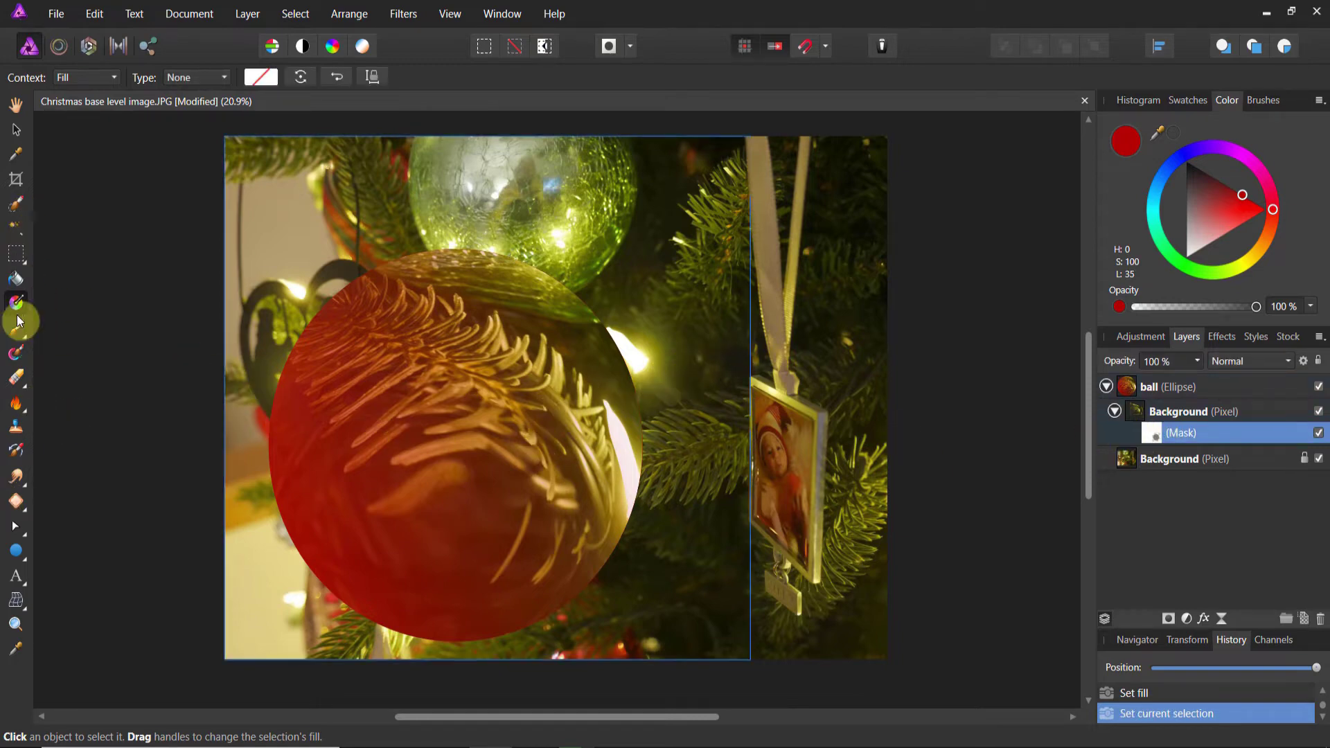
left_click(19, 333)
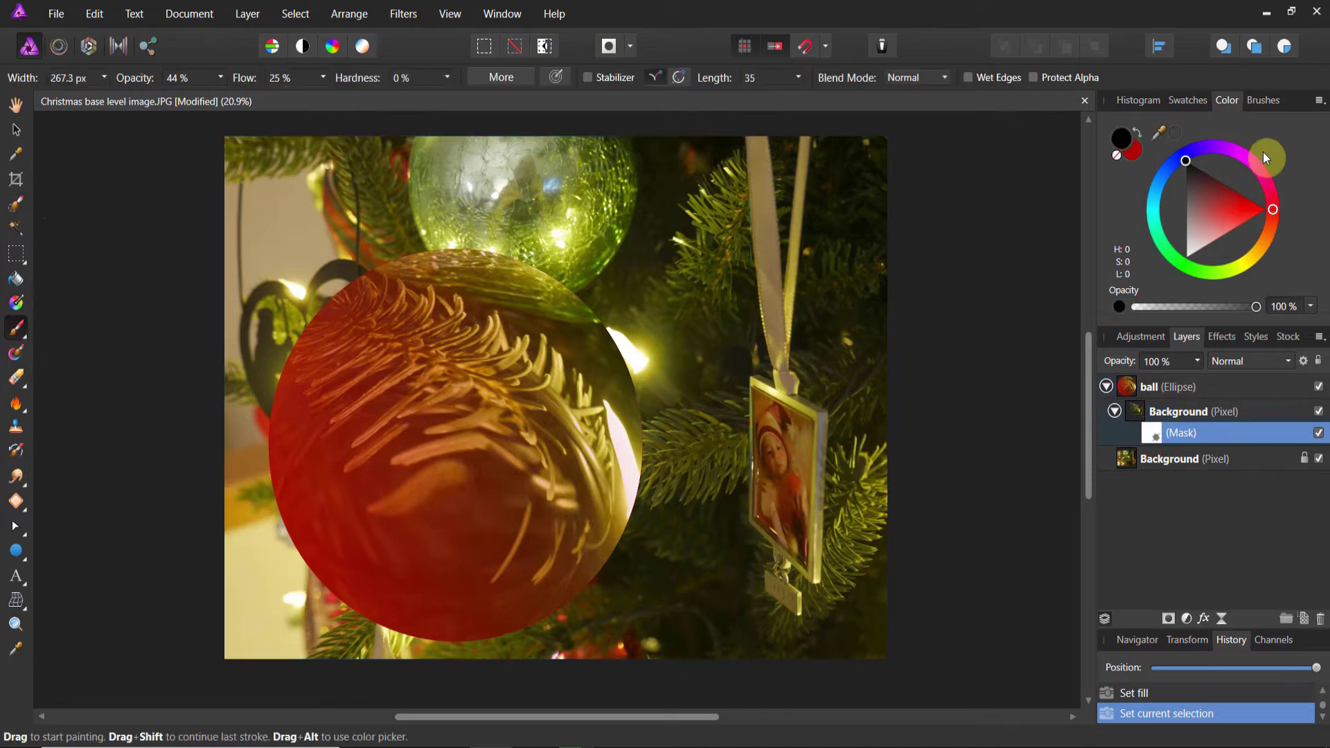
left_click(1257, 105)
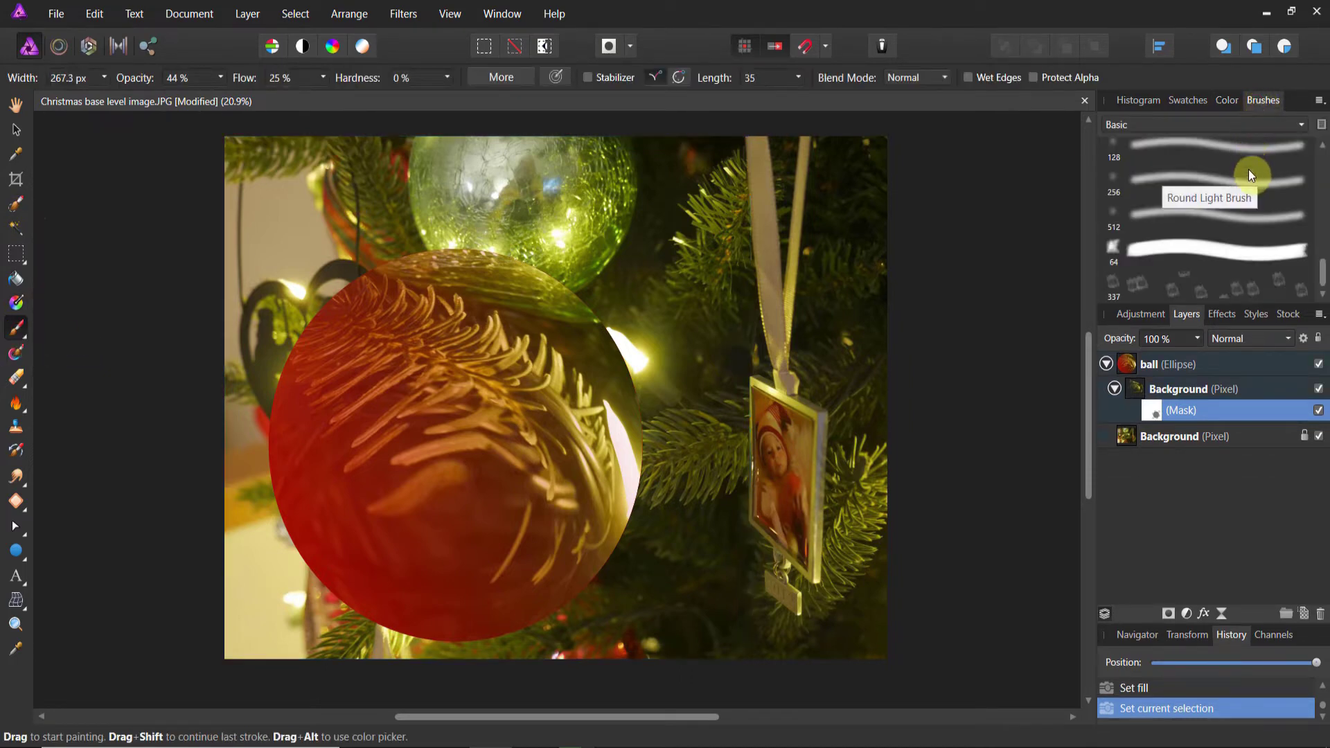
left_click(1234, 215)
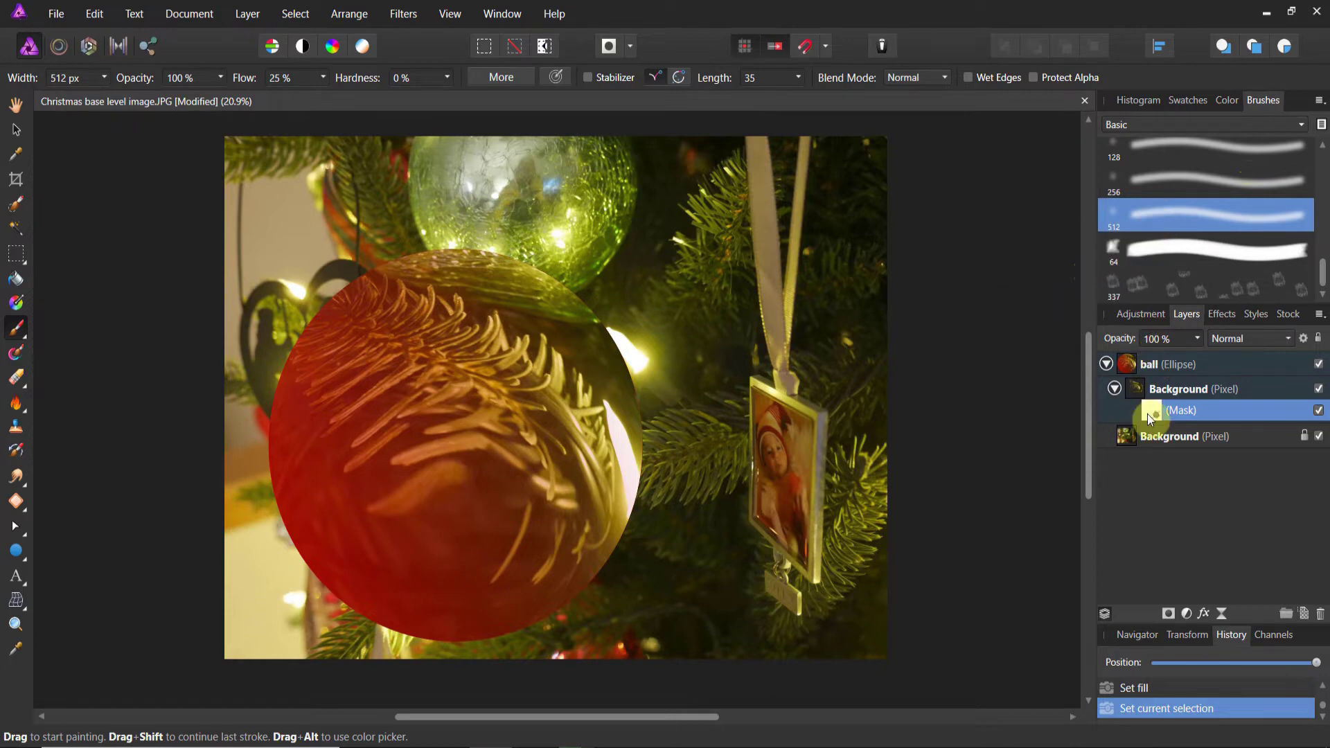
left_click(1227, 100)
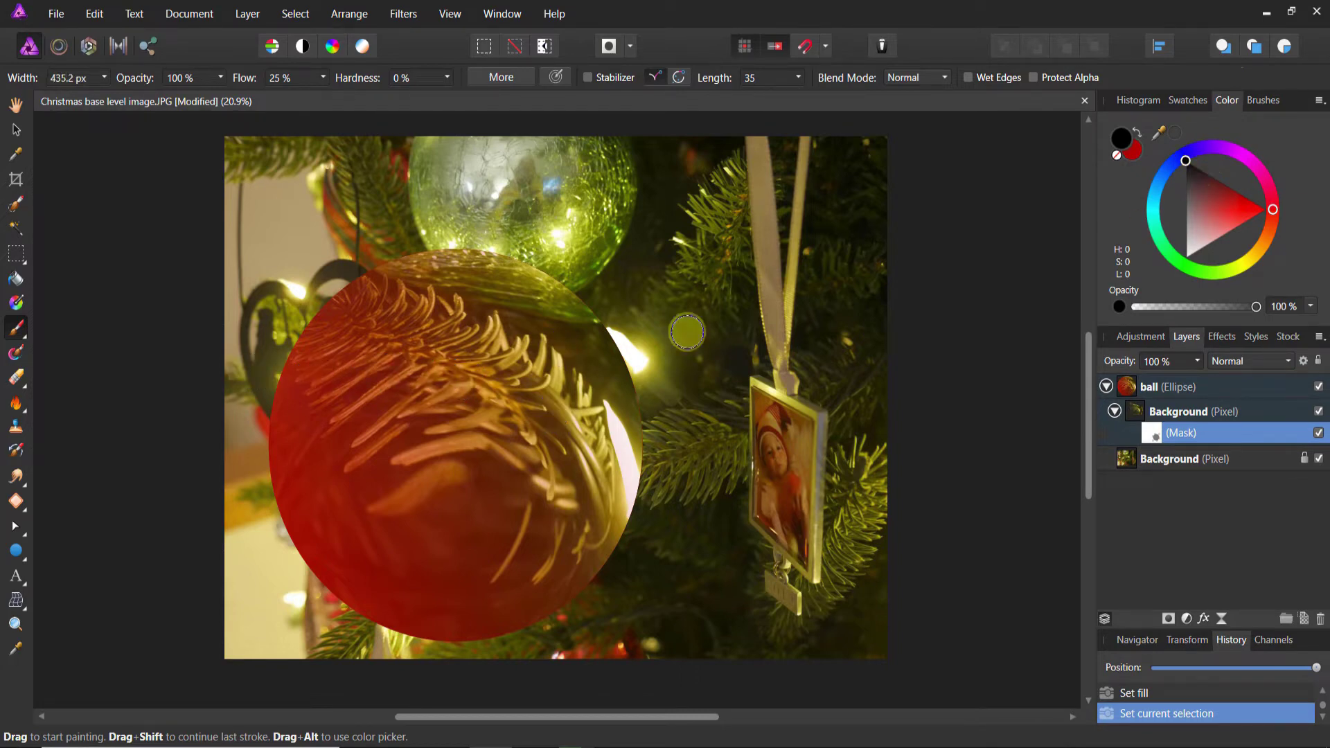
key("bracketleft")
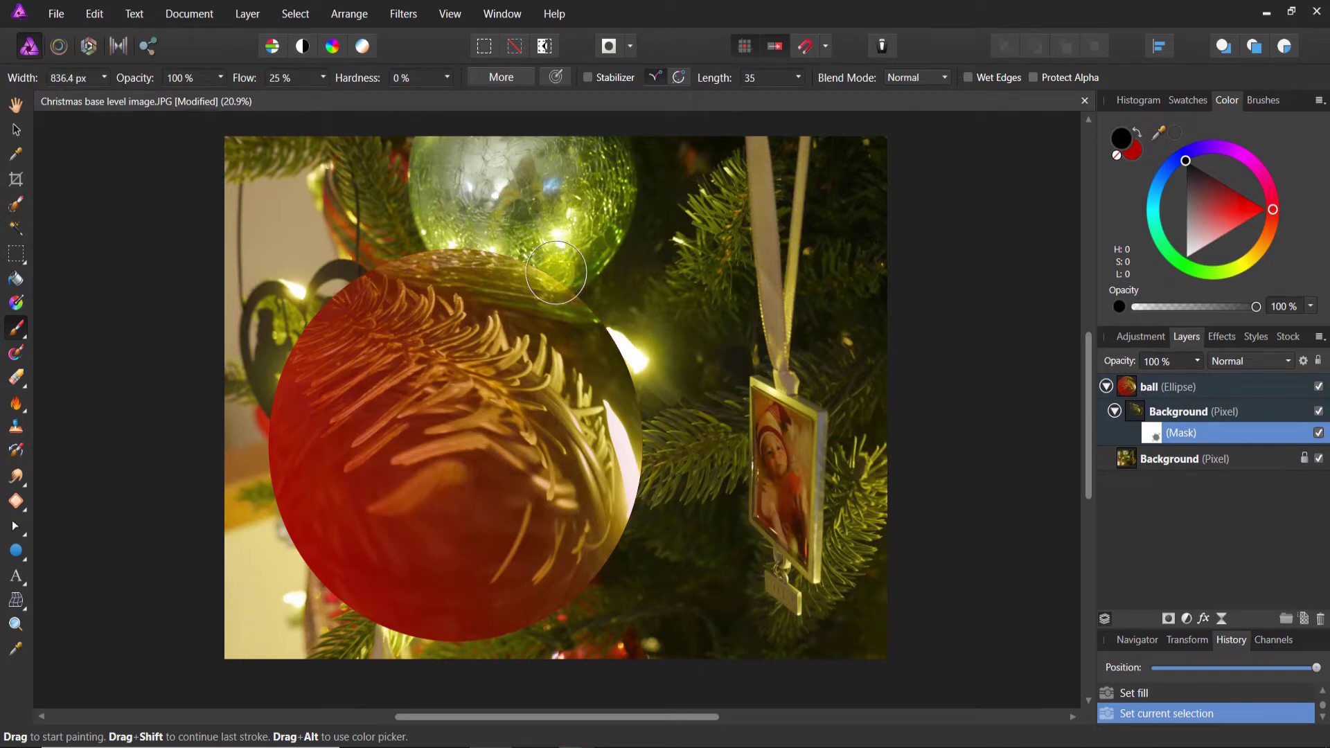
key("bracketright")
key("bracketright")
key("bracketright")
key("bracketright")
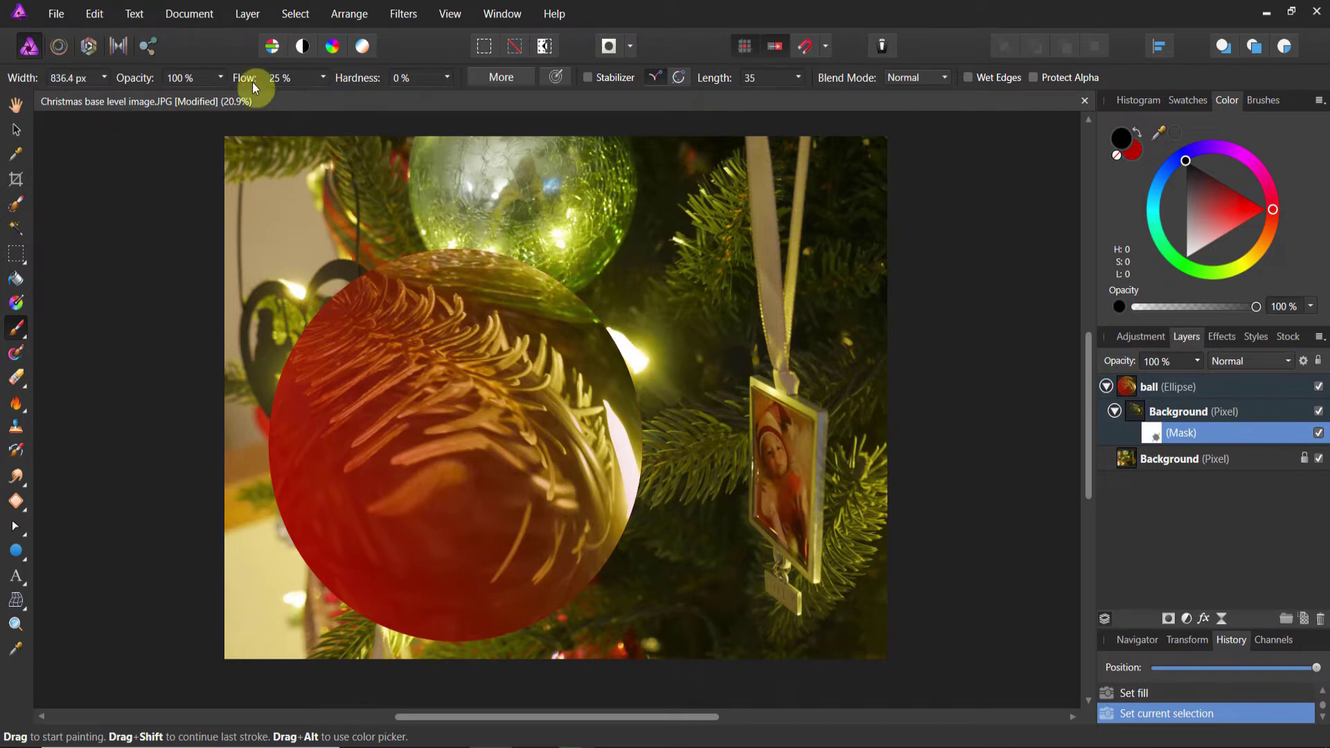
Step: Paint the mask around the ball's rim, including its upper-right edge, at 56% brush opacity so more red shows through
left_click(220, 78)
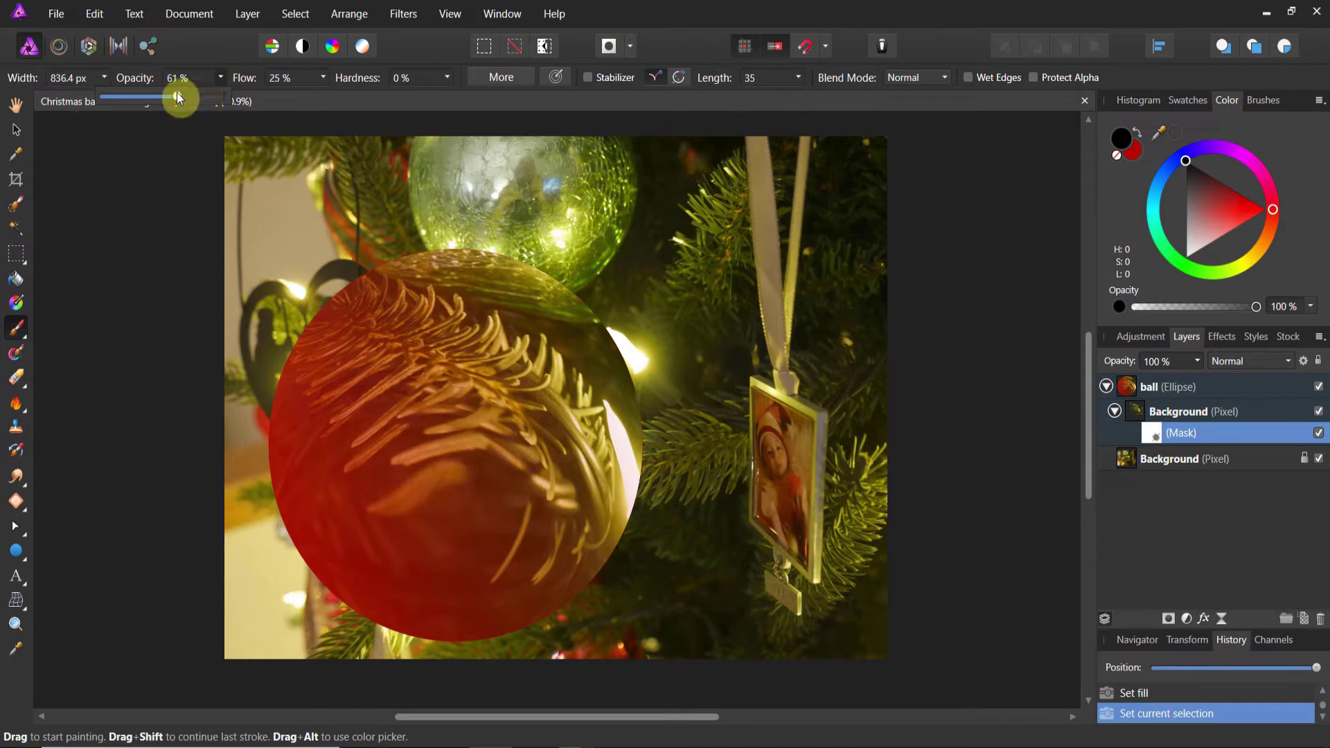
left_click(480, 241)
mouse_move(540, 266)
left_mouse_down()
mouse_move(601, 299)
mouse_move(634, 362)
left_mouse_up()
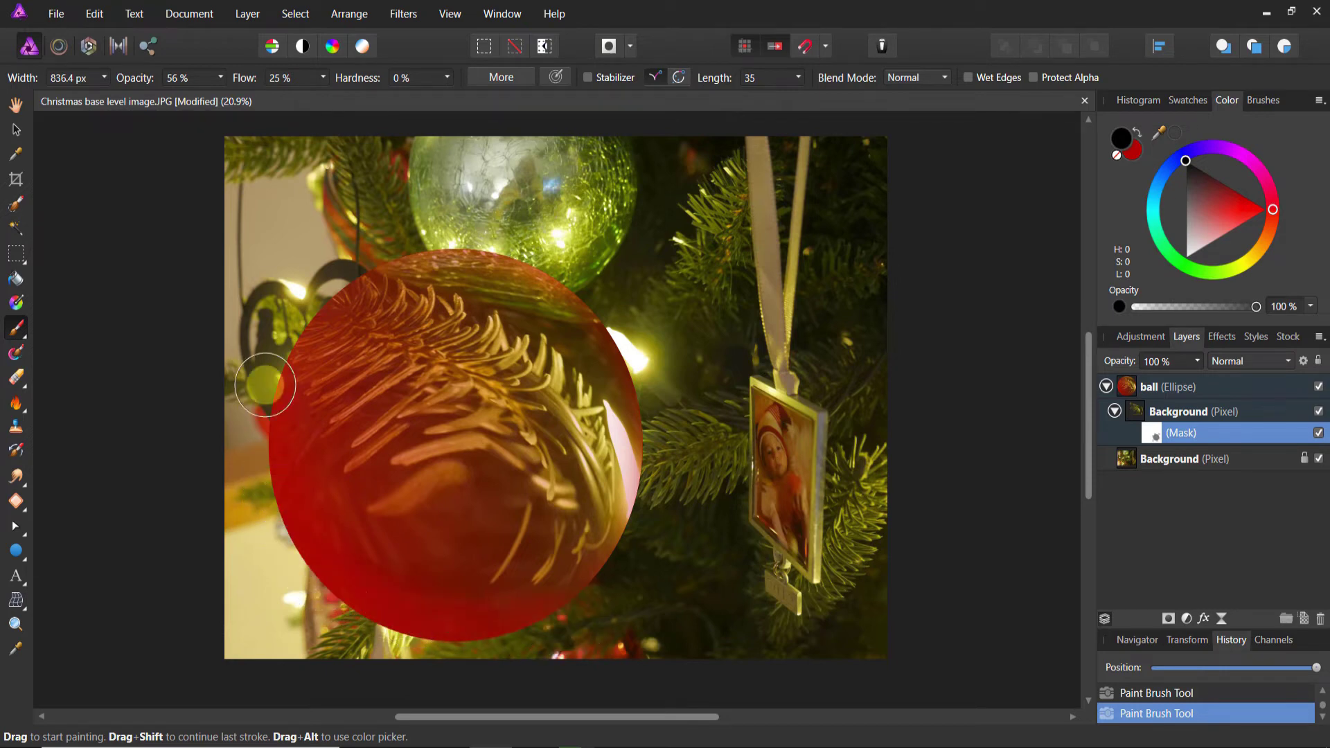
Step: Shift the masked nested Background slightly left and up inside the ball
left_click(16, 129)
left_click(448, 429)
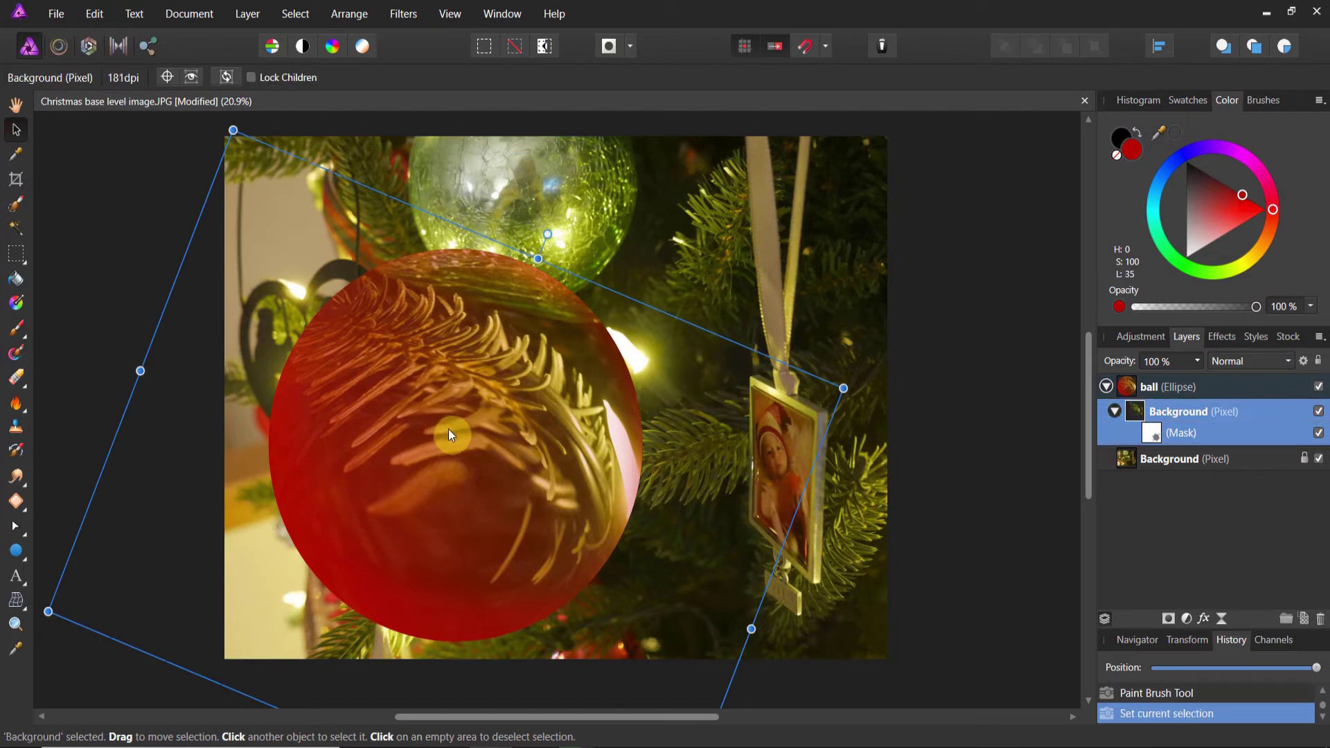
mouse_move(441, 458)
left_mouse_down()
mouse_move(395, 502)
mouse_move(422, 453)
left_mouse_up()
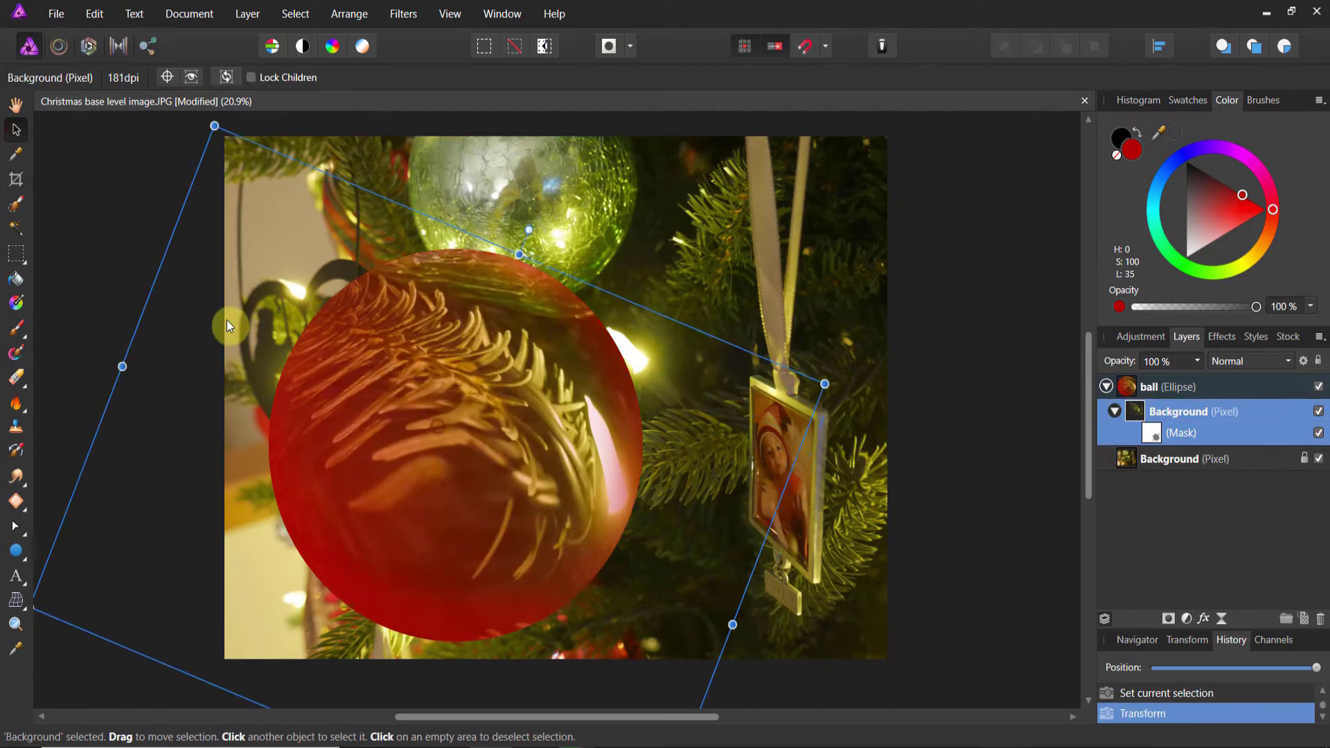
left_click(121, 252)
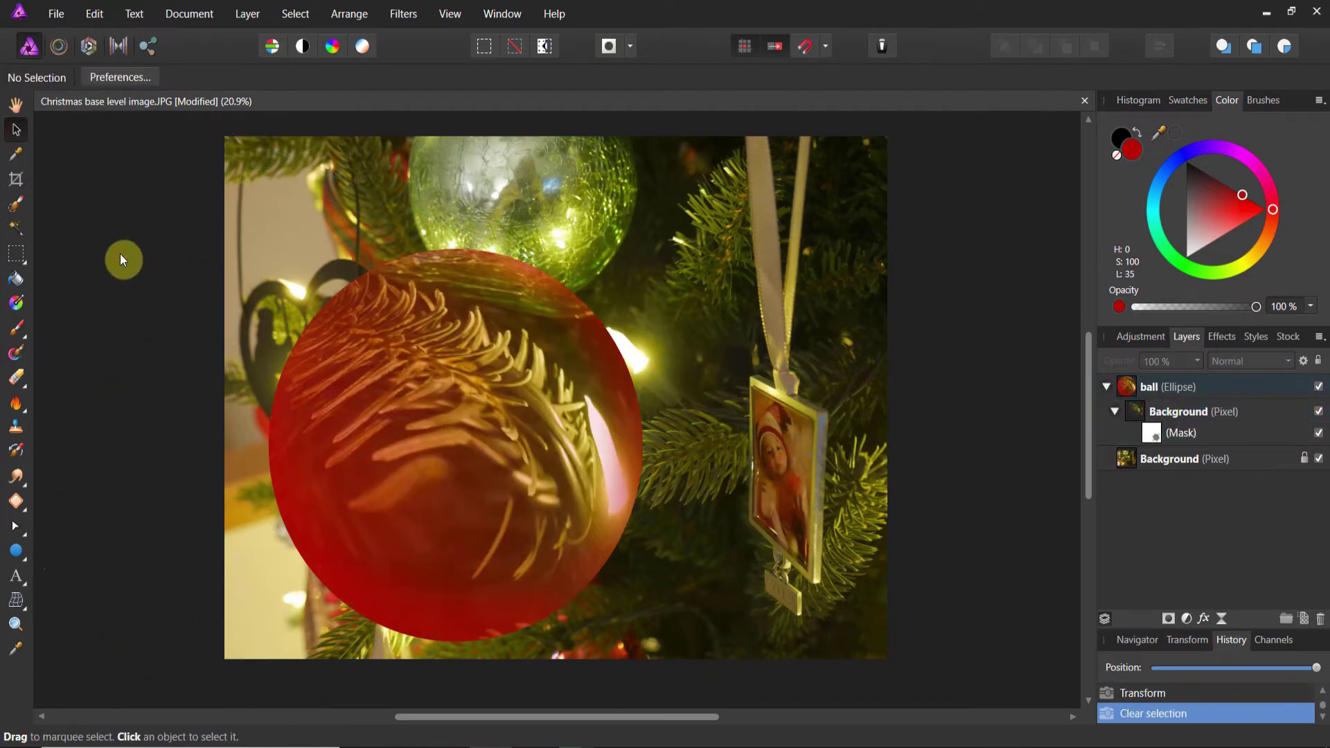
key("ctrl+z")
Step: Move the whole ball partly beyond the photo's lower-left corner and rotate it slightly clockwise
left_click(1179, 388)
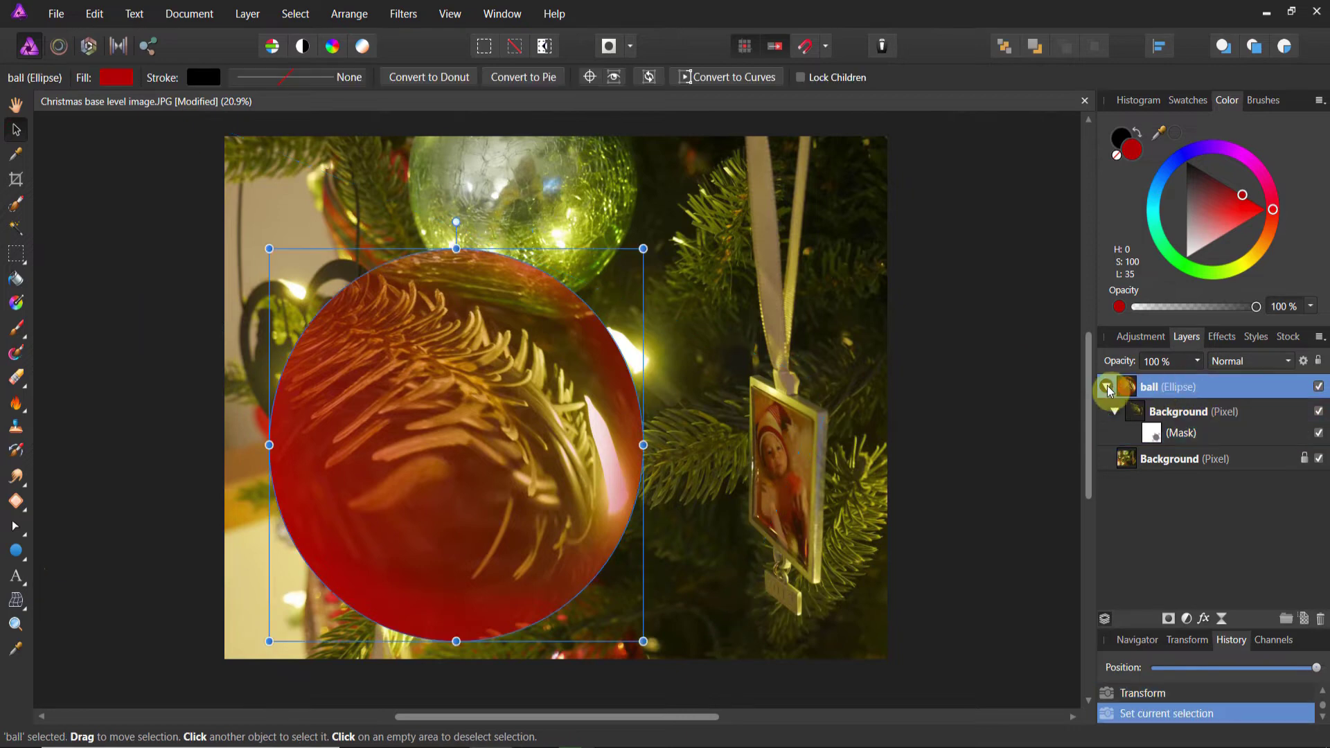
left_click(1107, 386)
left_click_drag(414, 451, 301, 541)
left_click_drag(316, 348, 345, 352)
mouse_move(345, 414)
left_mouse_down()
mouse_move(363, 431)
mouse_move(369, 421)
left_mouse_up()
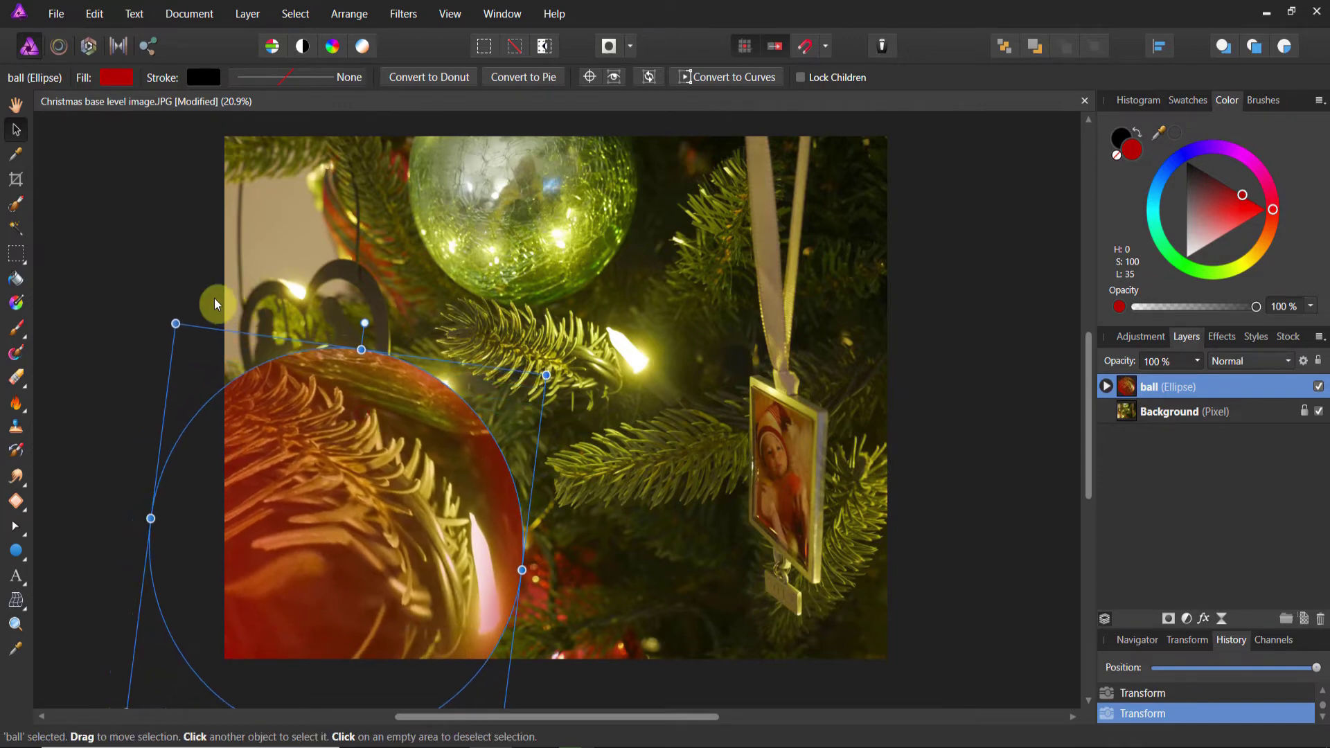
left_click(181, 293)
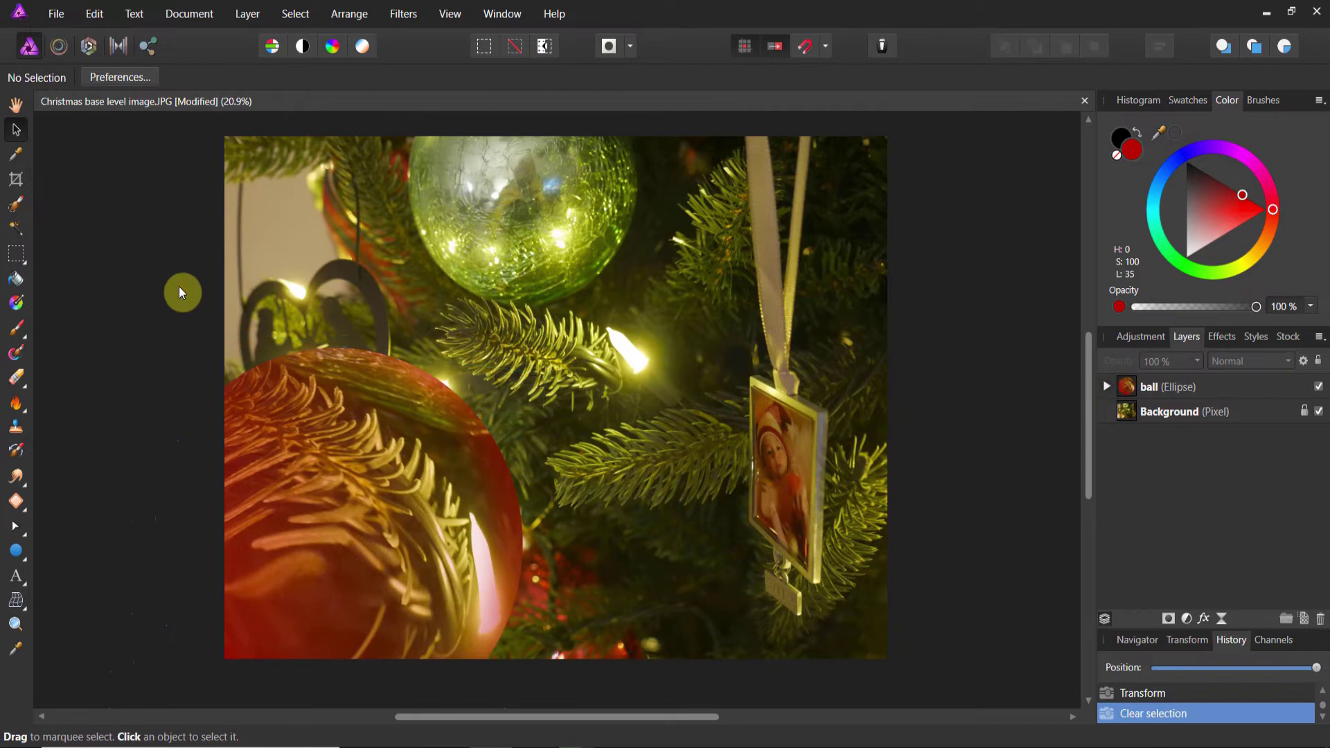
Step: Give the ball an Outer Glow effect with a 100 px radius and 42% opacity
left_click(283, 402)
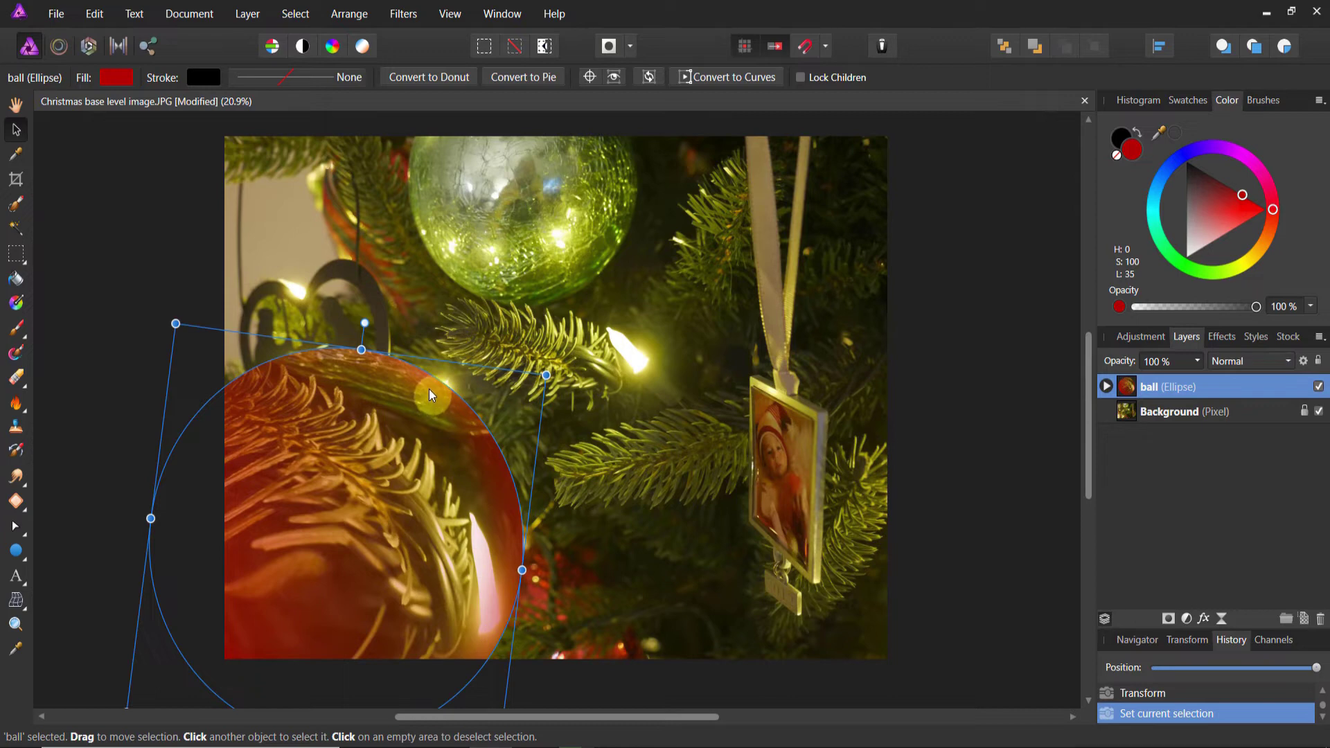
left_click(15, 551)
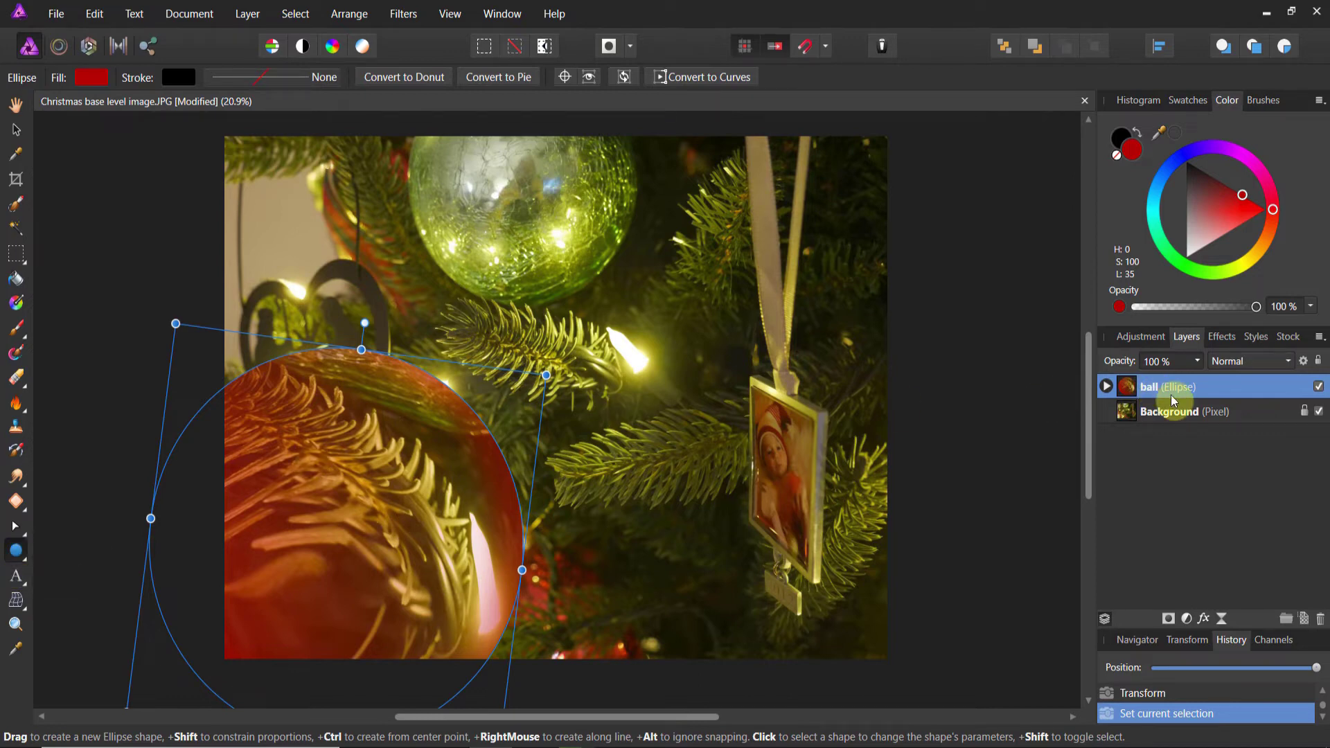
left_click(1219, 336)
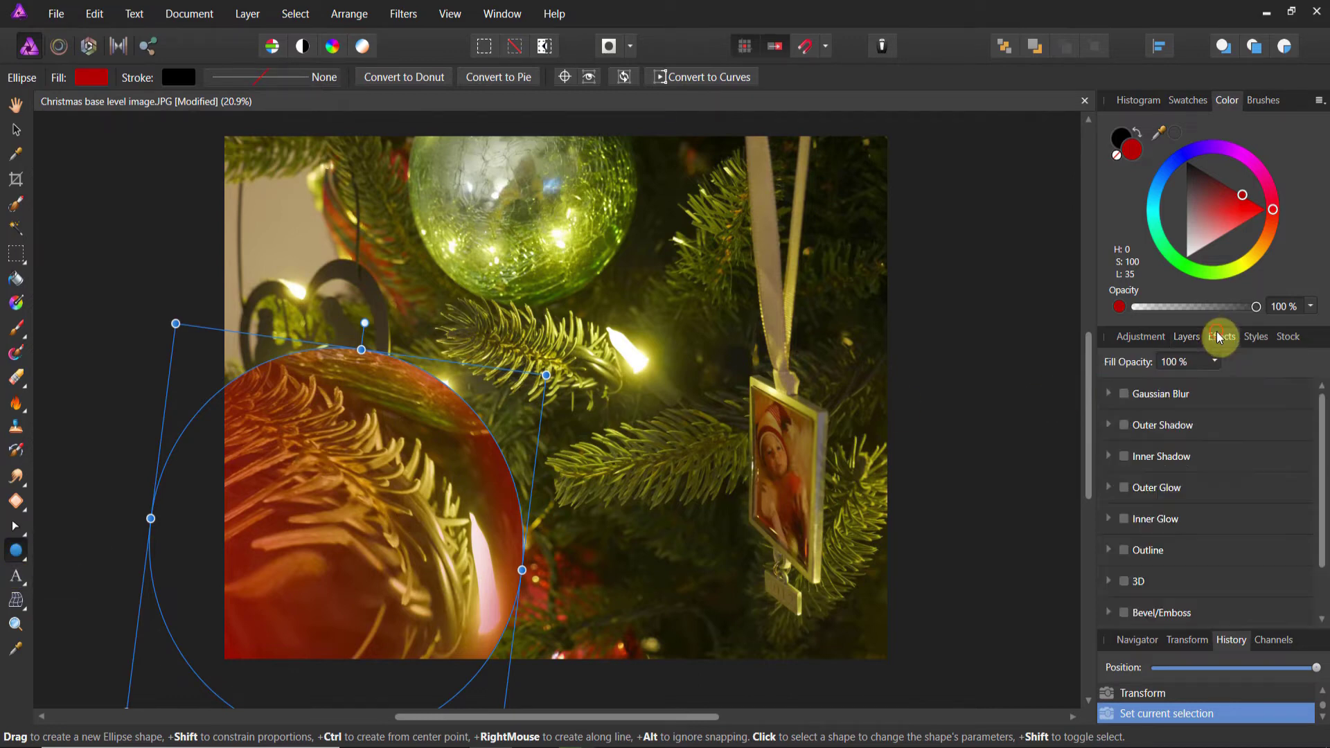
left_click(1125, 488)
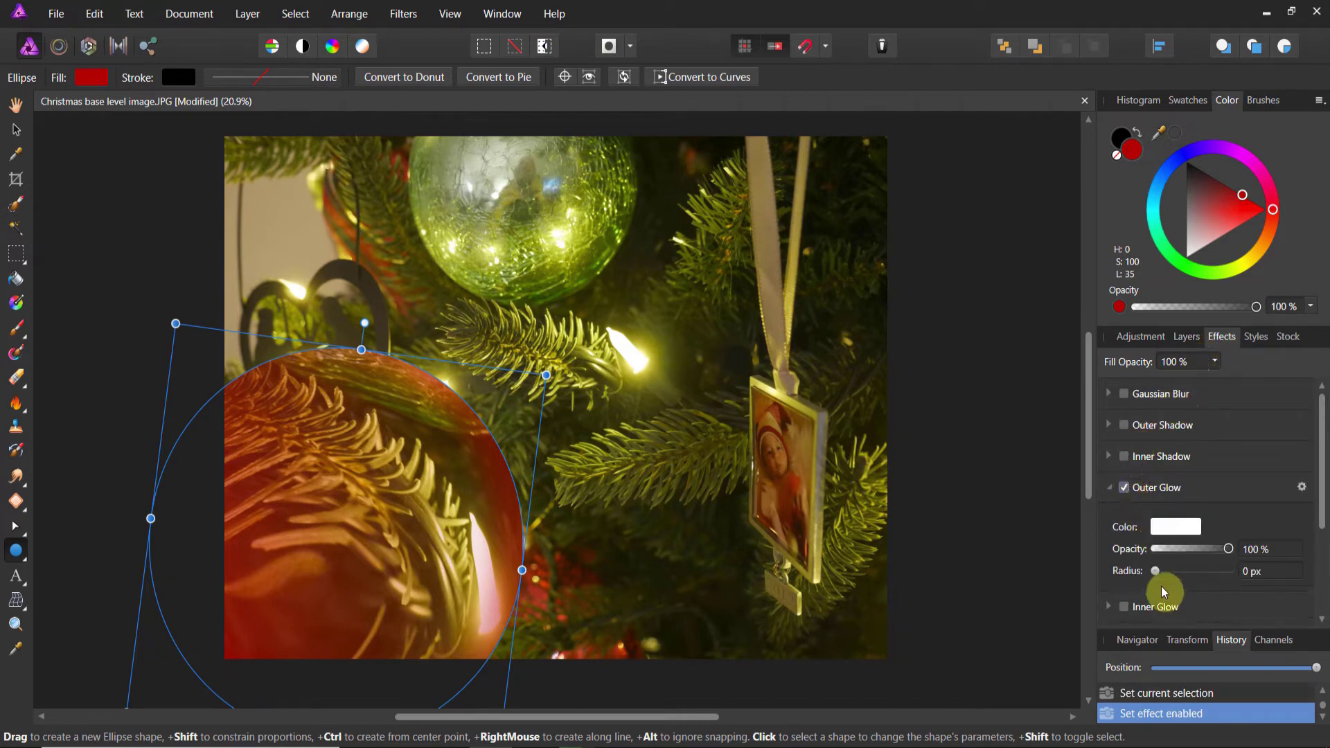
left_click_drag(1159, 580, 1188, 554)
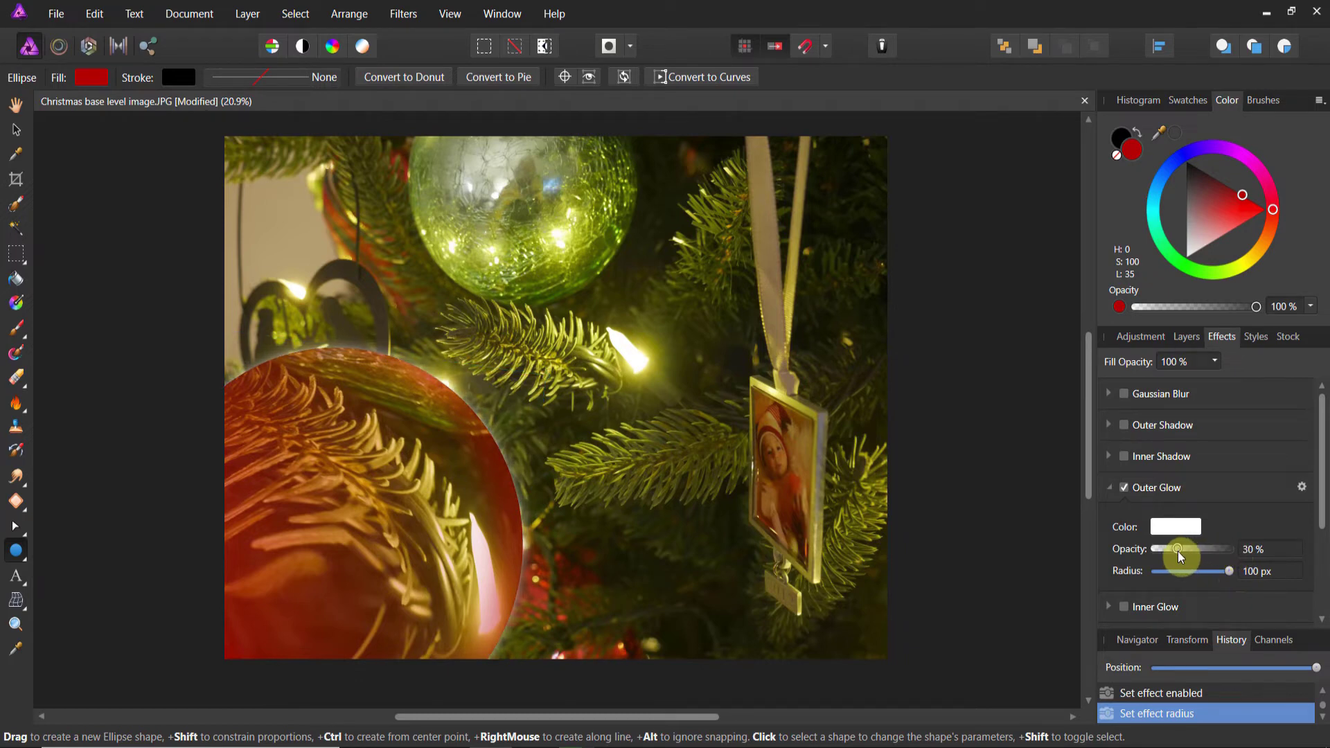
left_click_drag(1186, 555, 1186, 553)
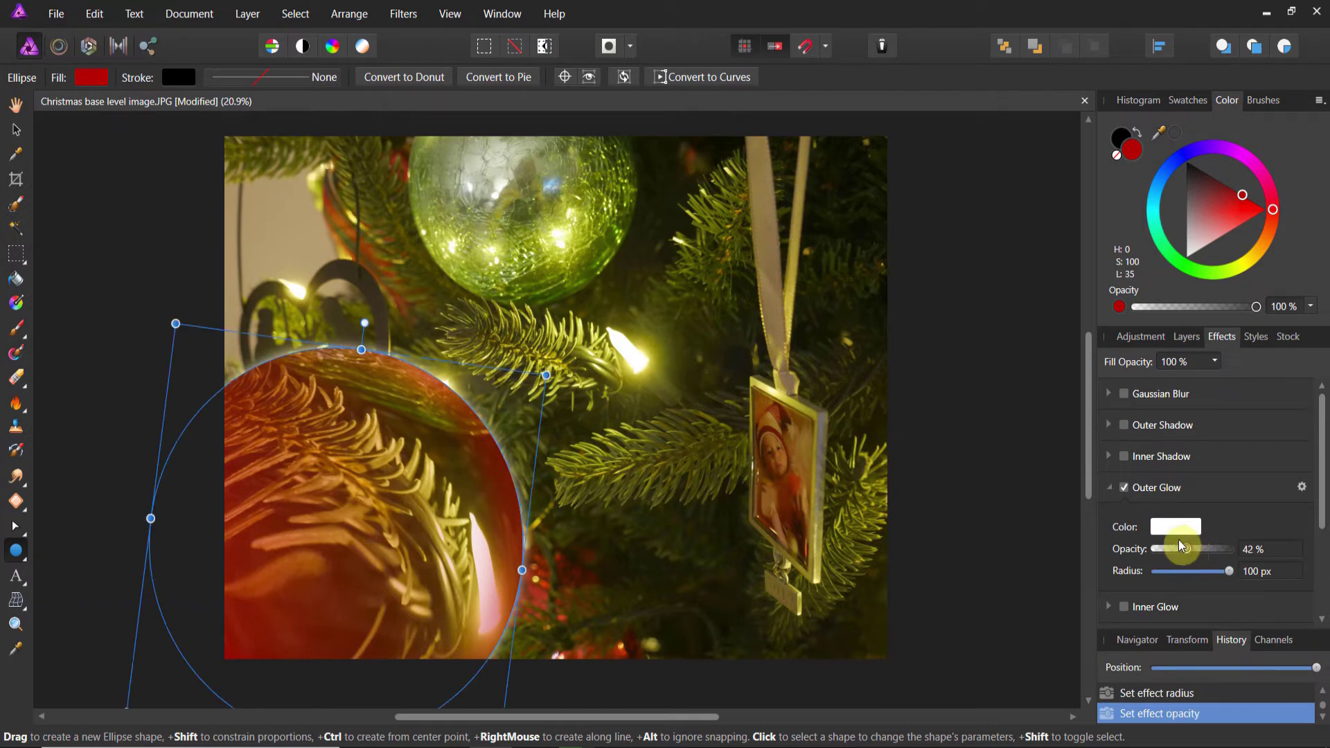
Step: Change the Outer Glow color from white to a warm golden yellow
left_click(1174, 528)
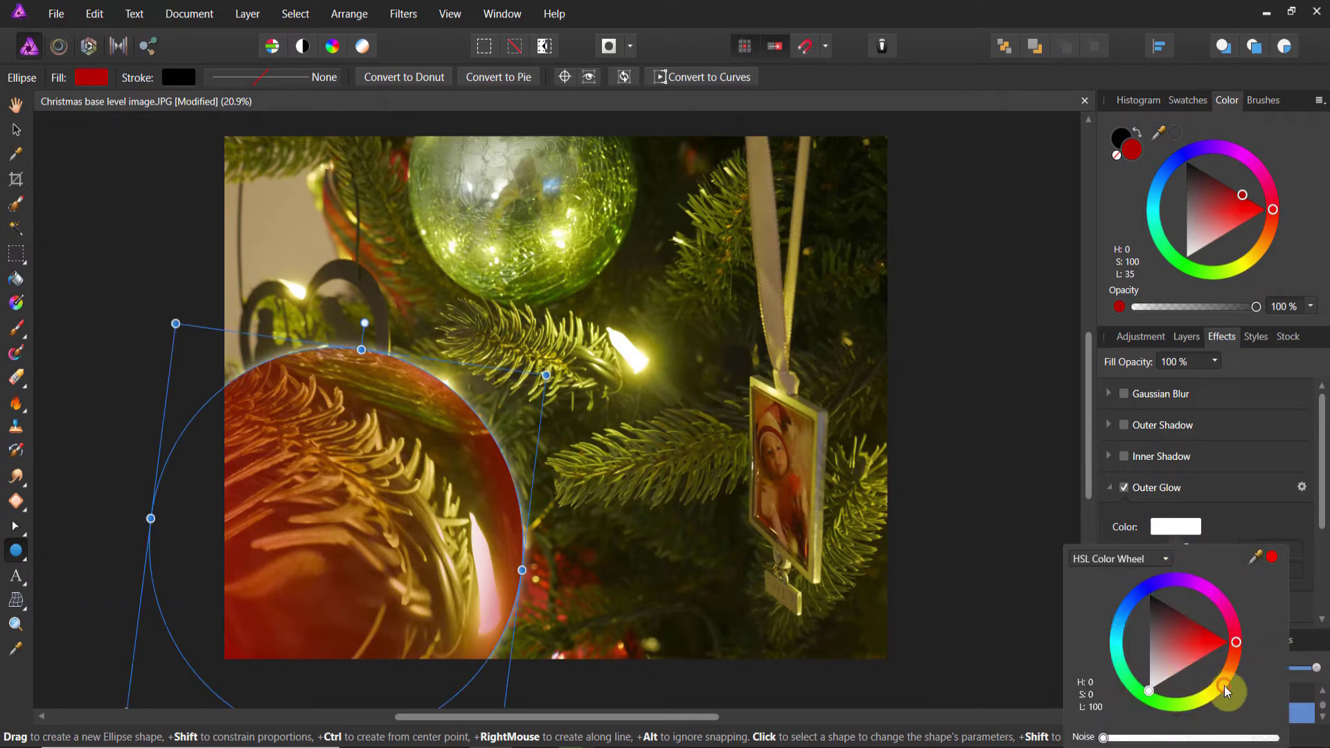
left_click_drag(1219, 690, 1224, 693)
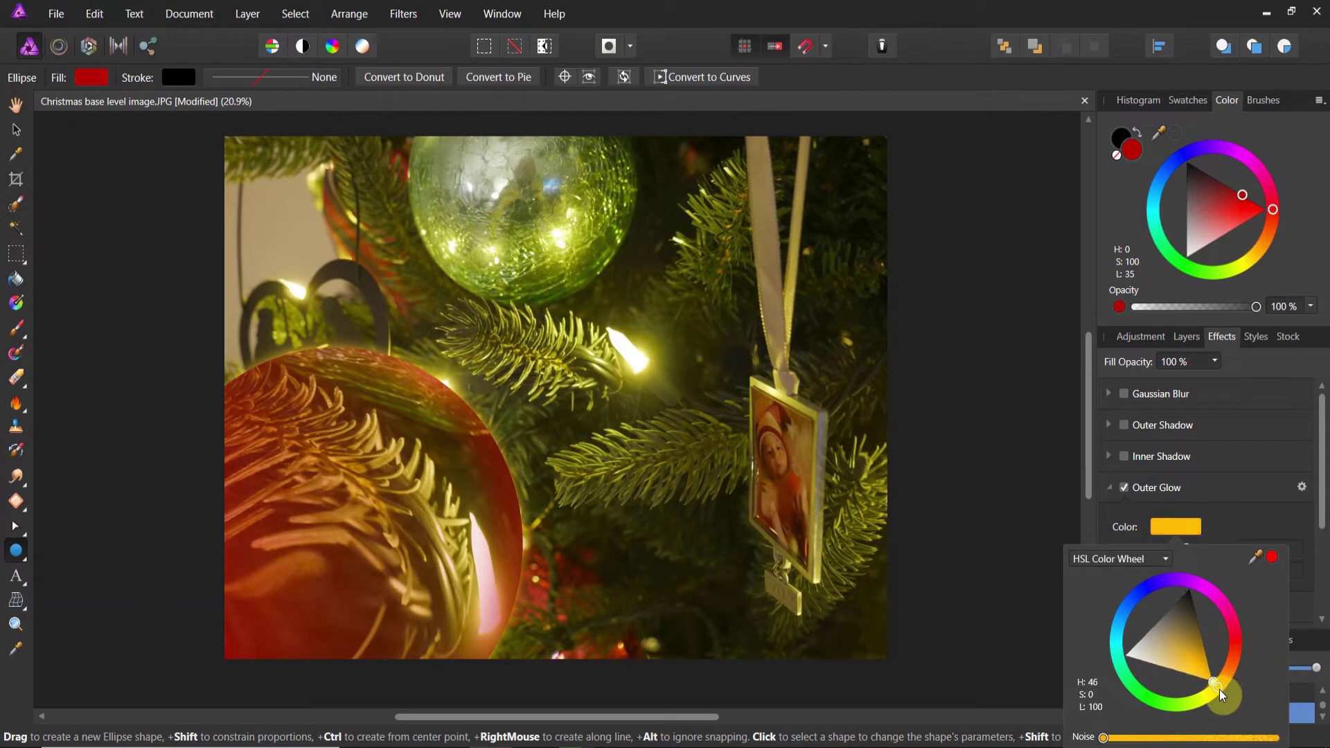
left_click_drag(1227, 696, 1221, 706)
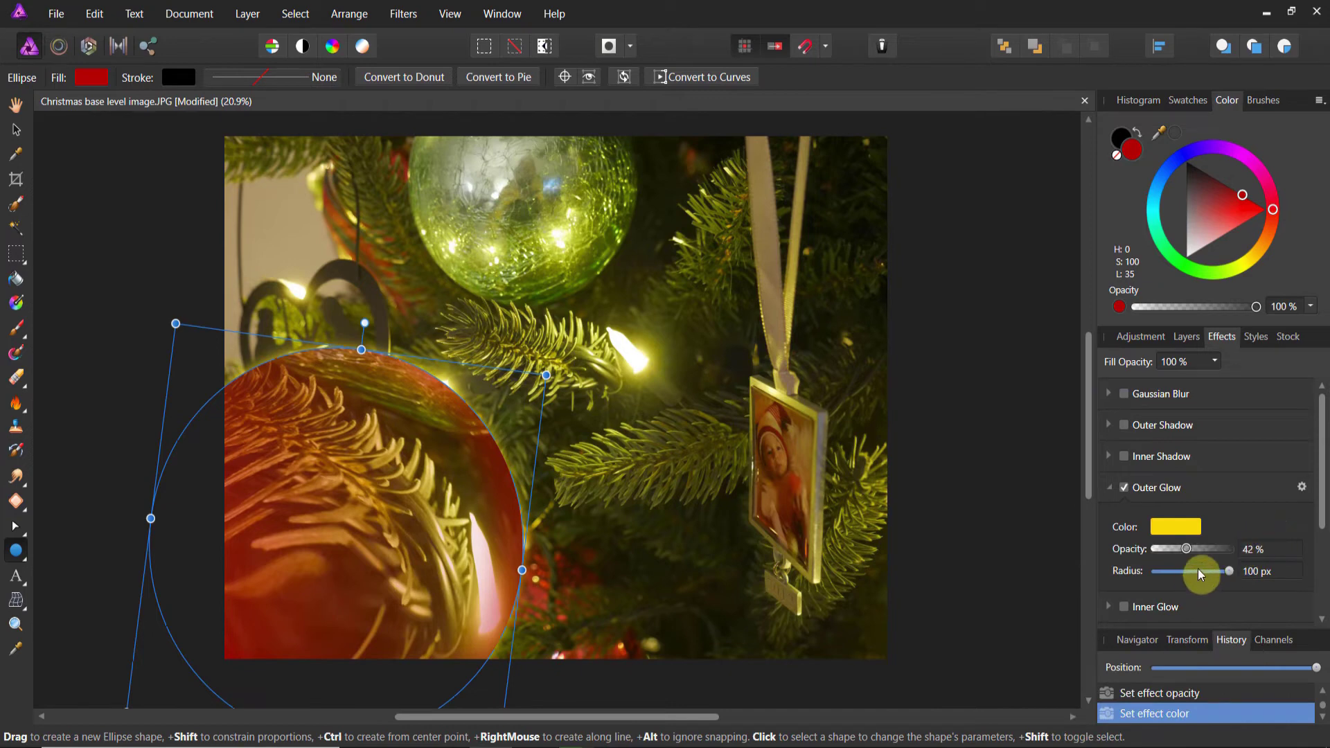
Step: Raise the ball's Outer Glow intensity to about 78% in its detailed effect settings
scroll(1225, 550, "down", 1)
left_click(1302, 443)
left_click_drag(911, 466, 1006, 305)
left_click_drag(988, 386, 1039, 395)
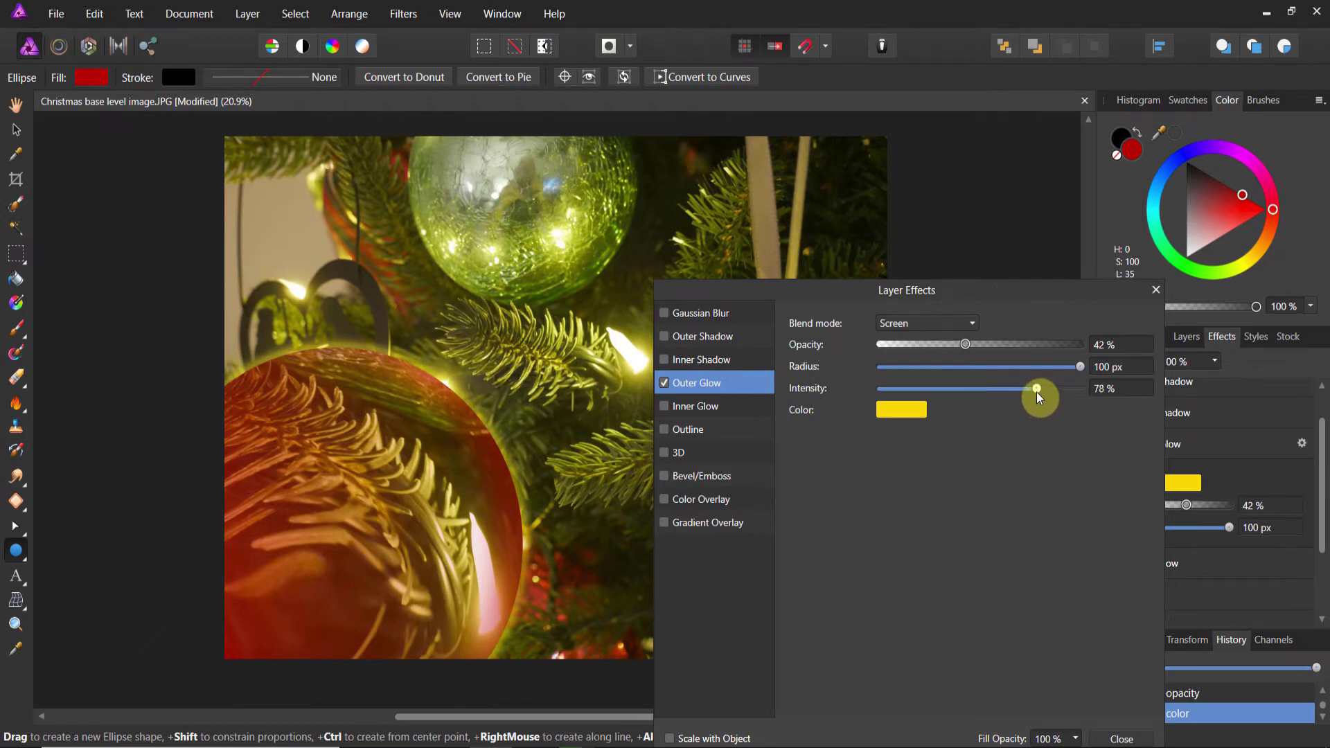
Step: Lighten the ball's Outer Glow color to a softer yellow with H 52, S 100, L 69, and deselect the ball
left_click(911, 409)
left_click_drag(923, 562, 902, 560)
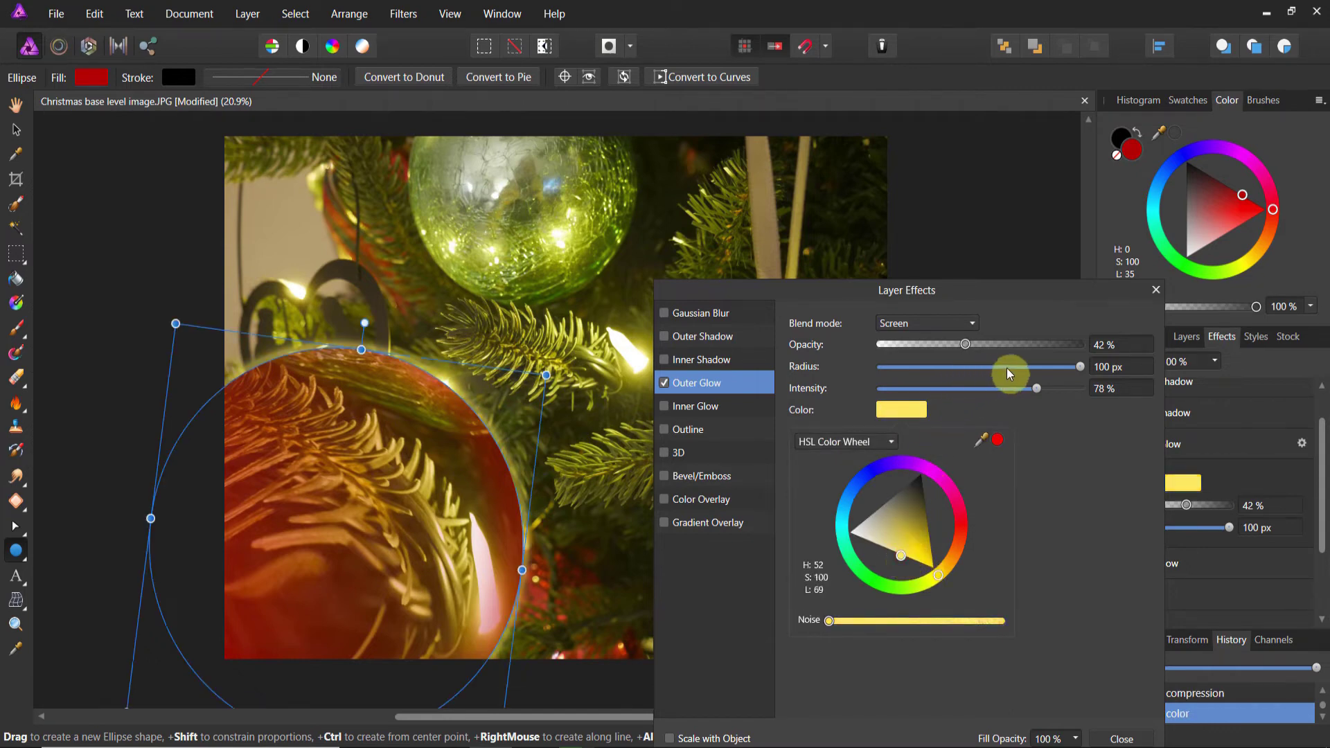
left_click(957, 348)
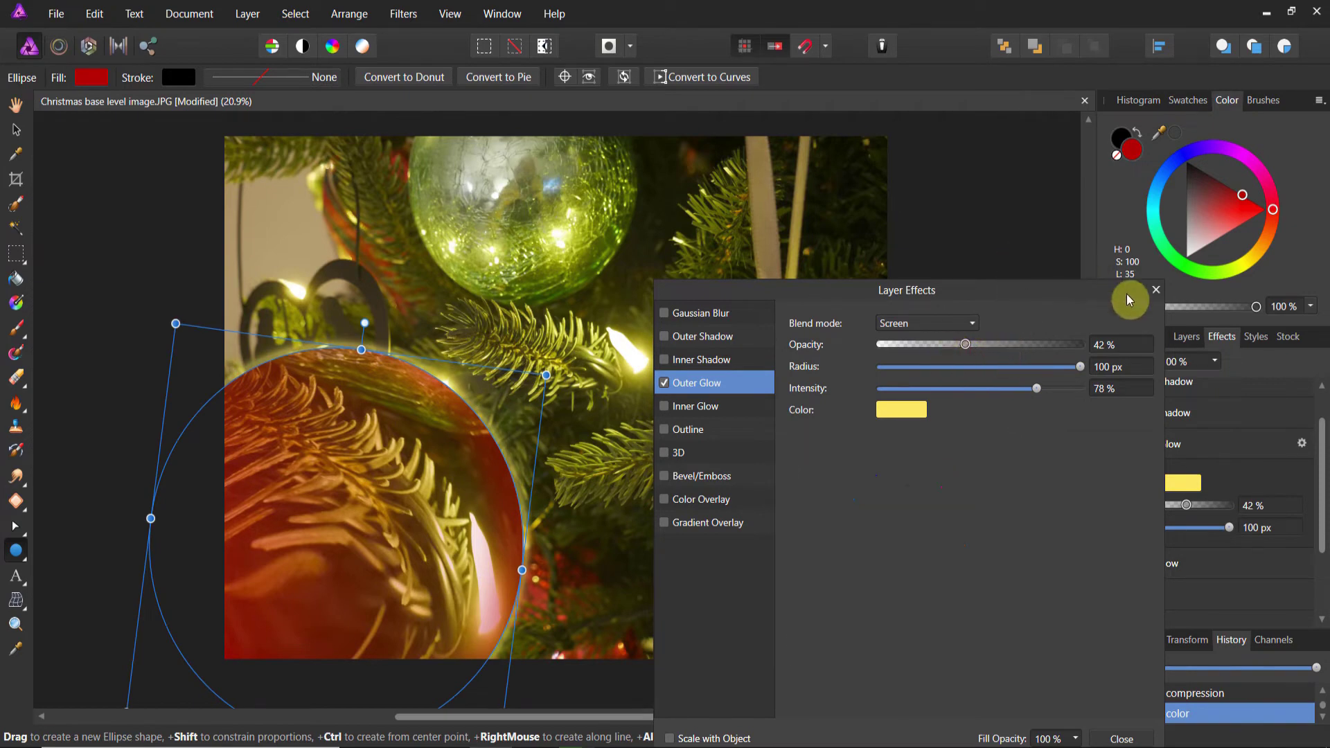
left_click(1157, 292)
left_click(970, 360)
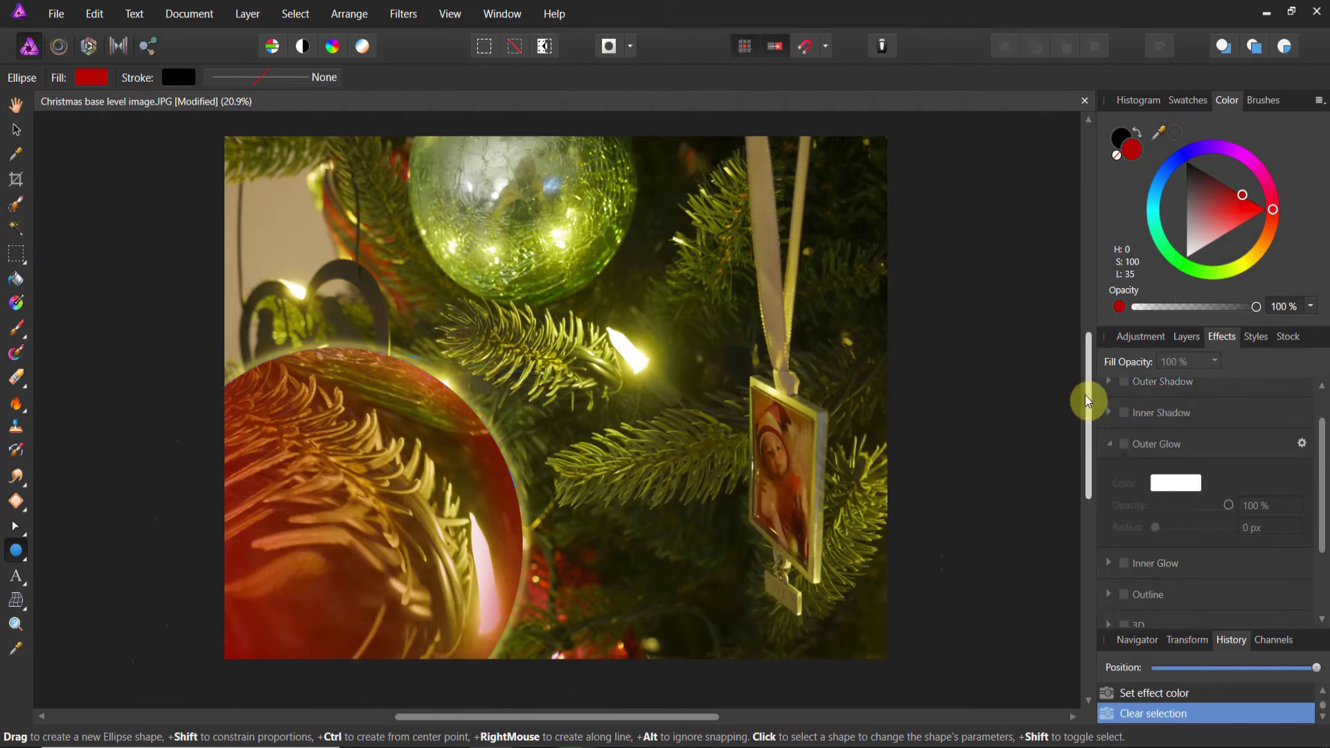
Step: Add a Brightness / Contrast adjustment directly above the Background layer with brightness at -33%
left_click(1185, 337)
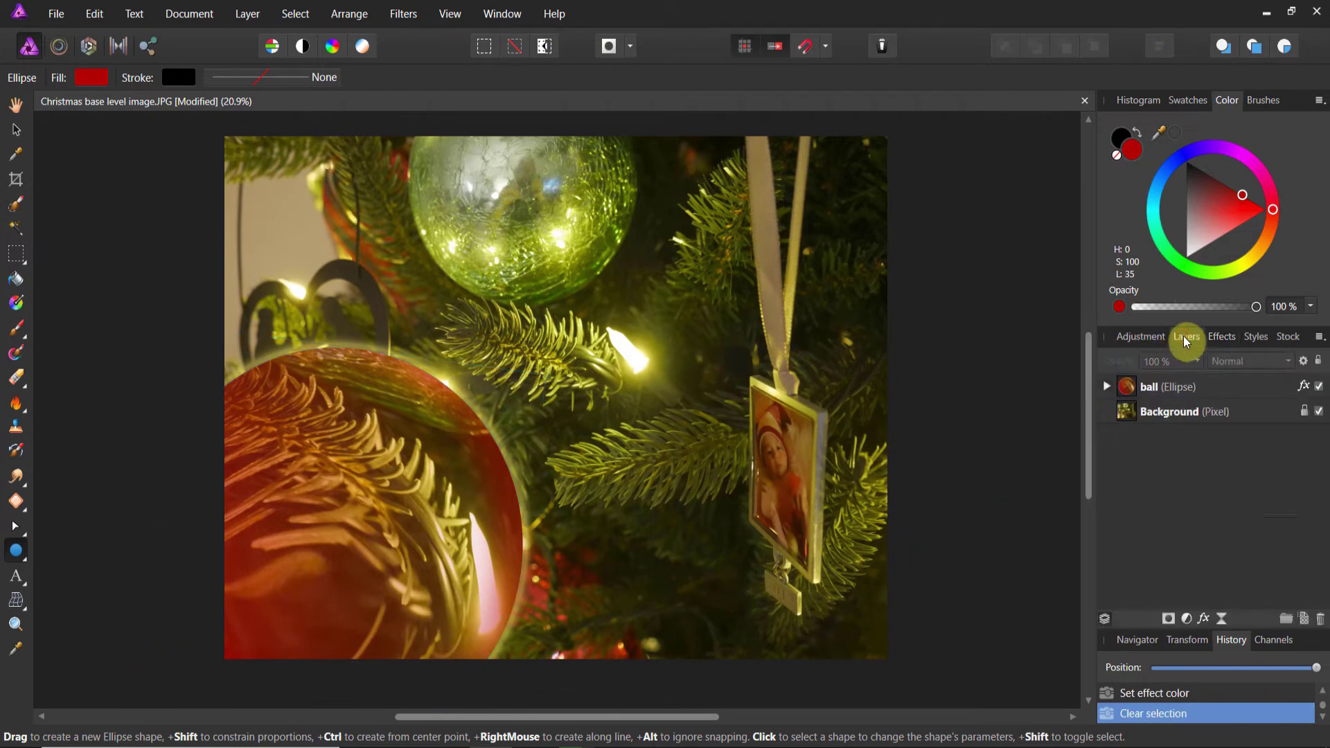
left_click(1163, 414)
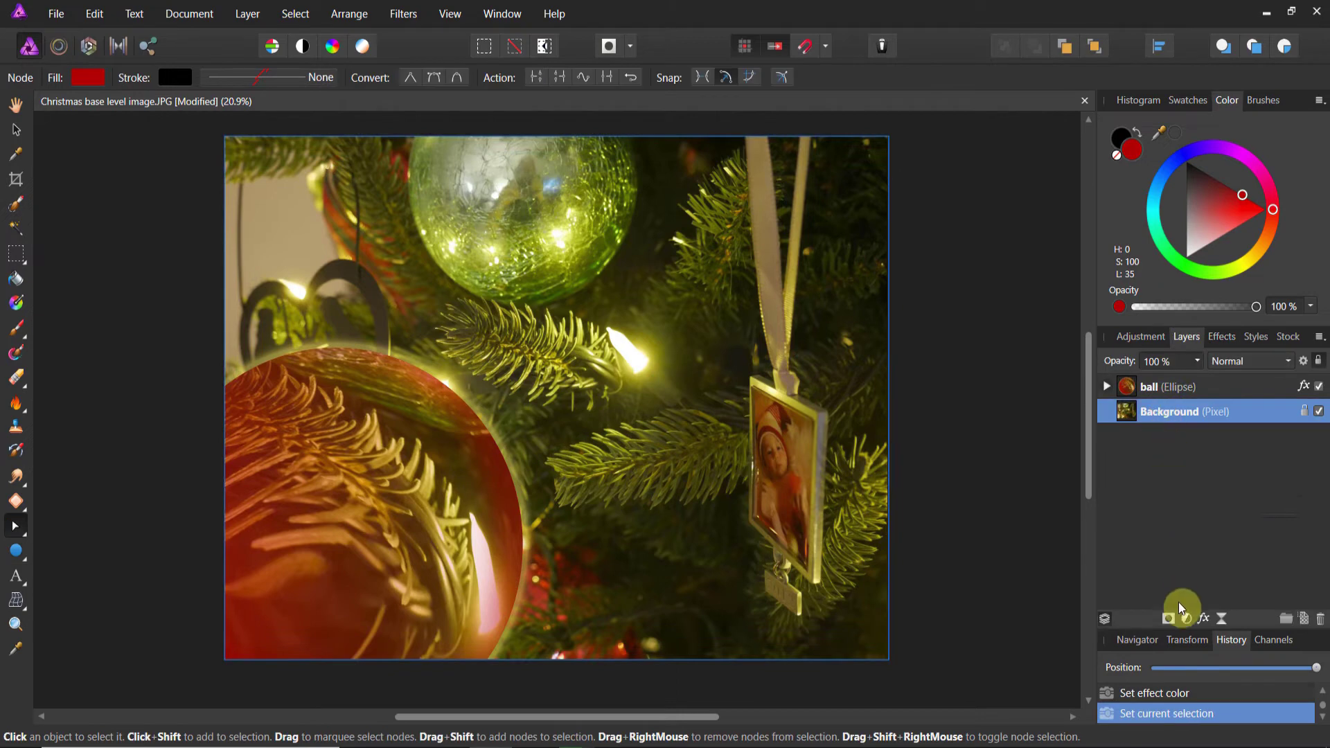
left_click(1187, 618)
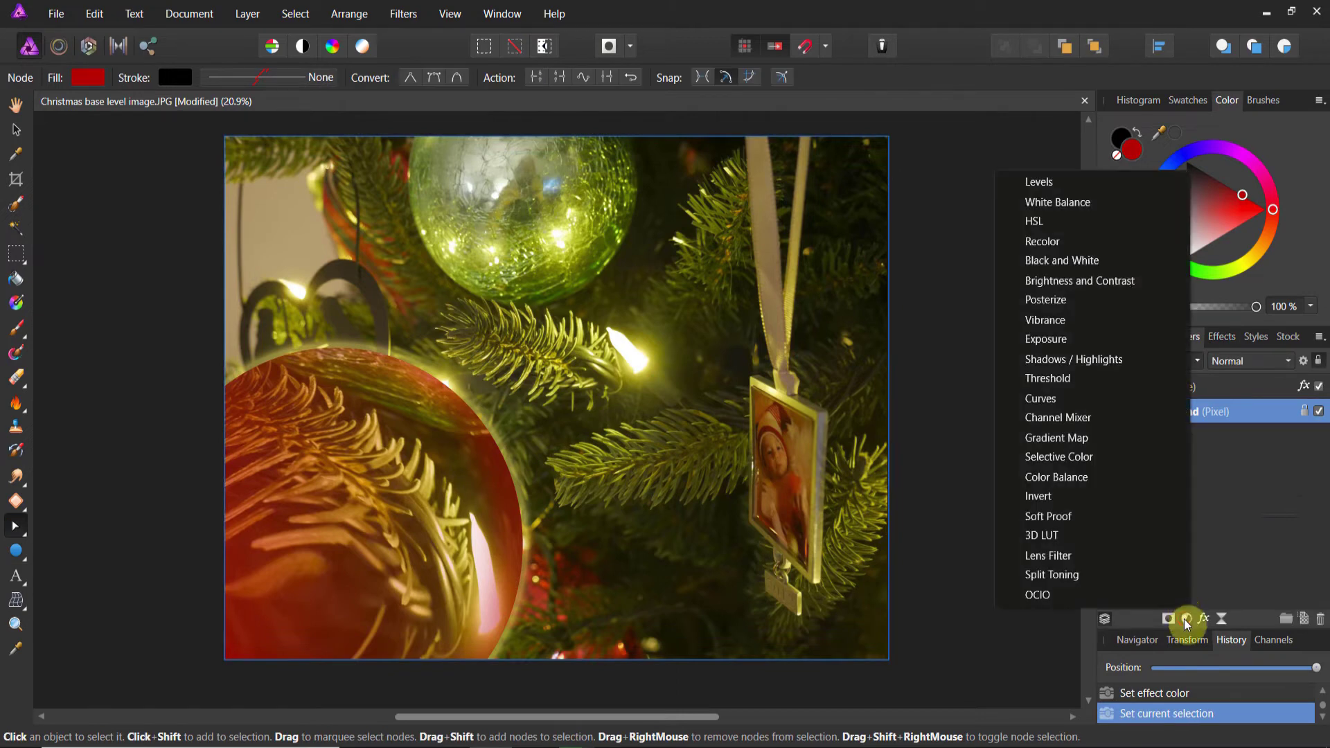
left_click(1112, 280)
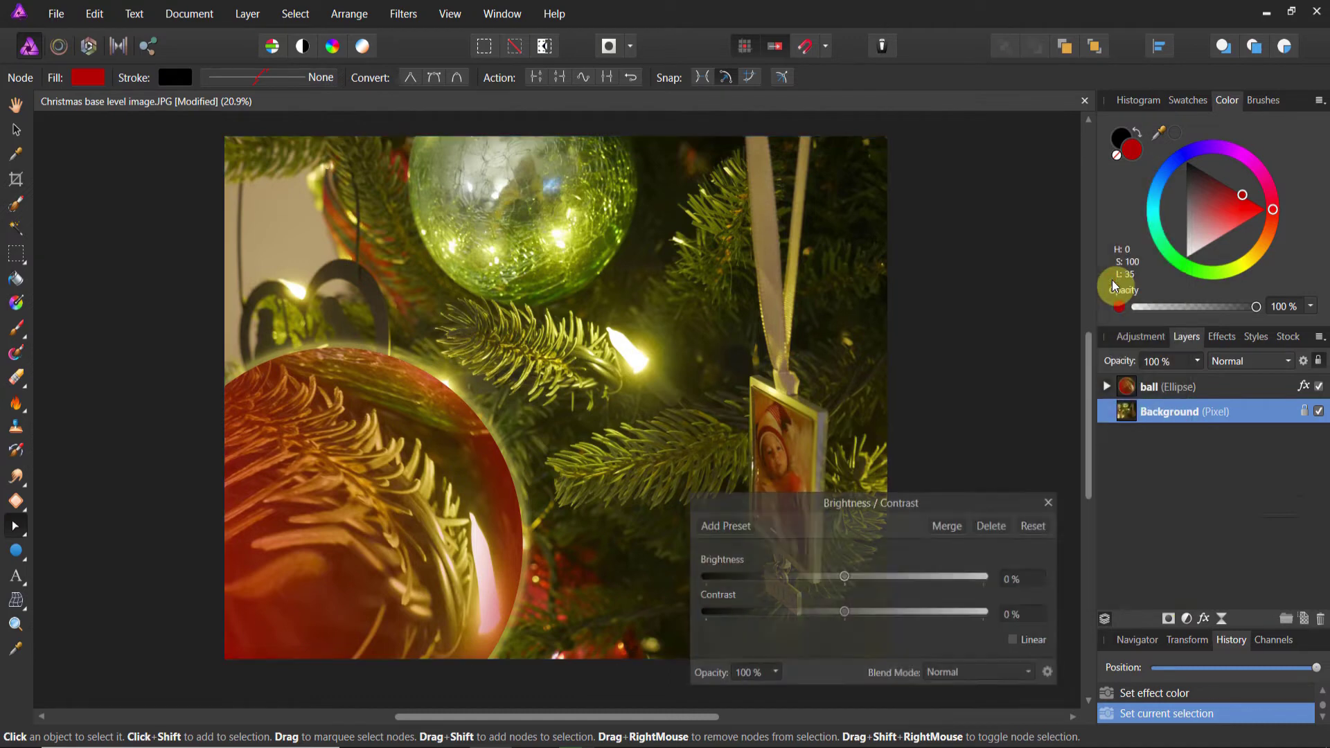
left_click(848, 576)
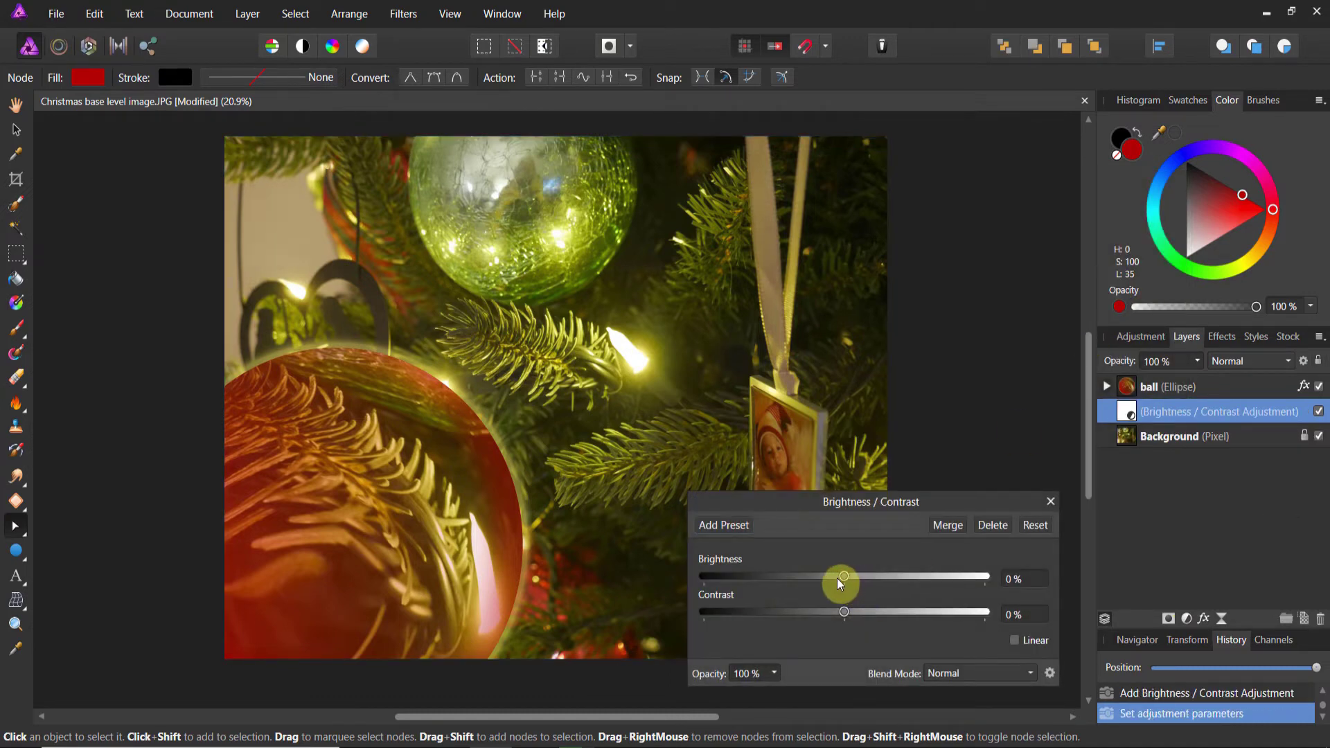
left_click_drag(819, 580, 800, 600)
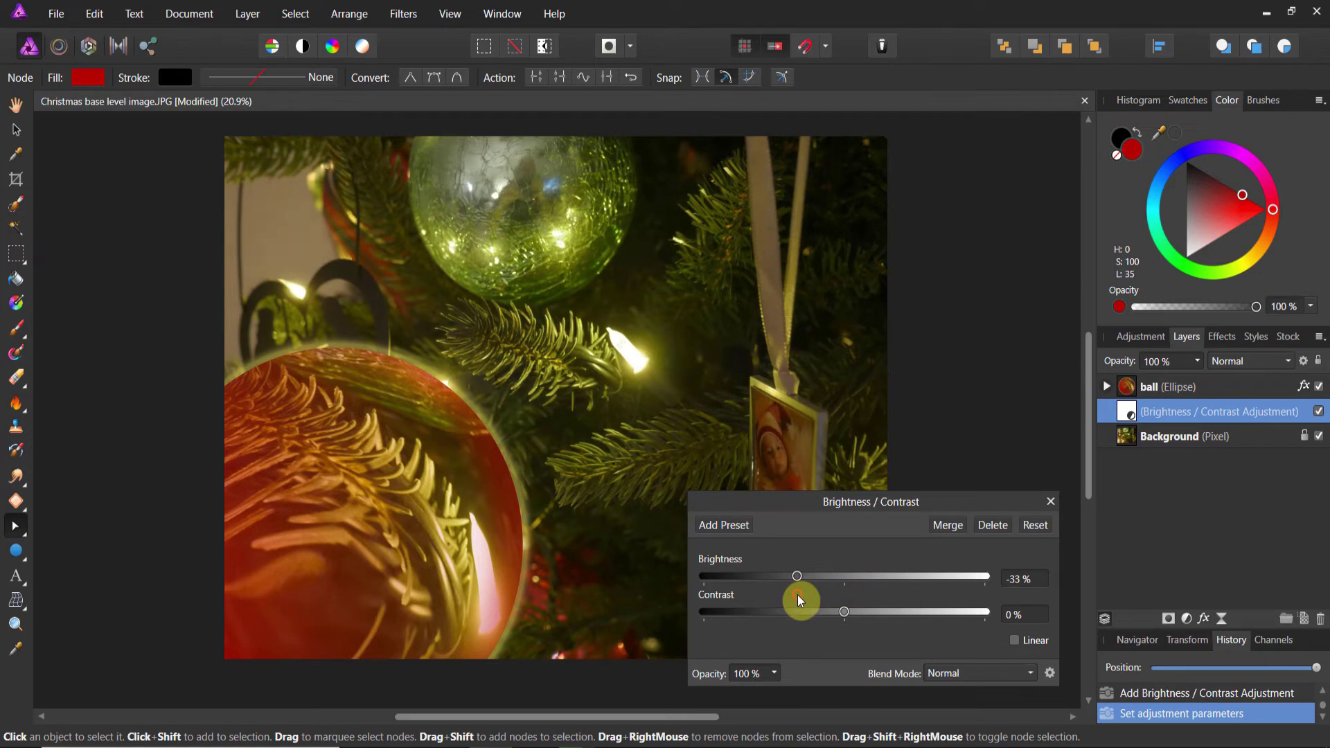
left_click(1029, 481)
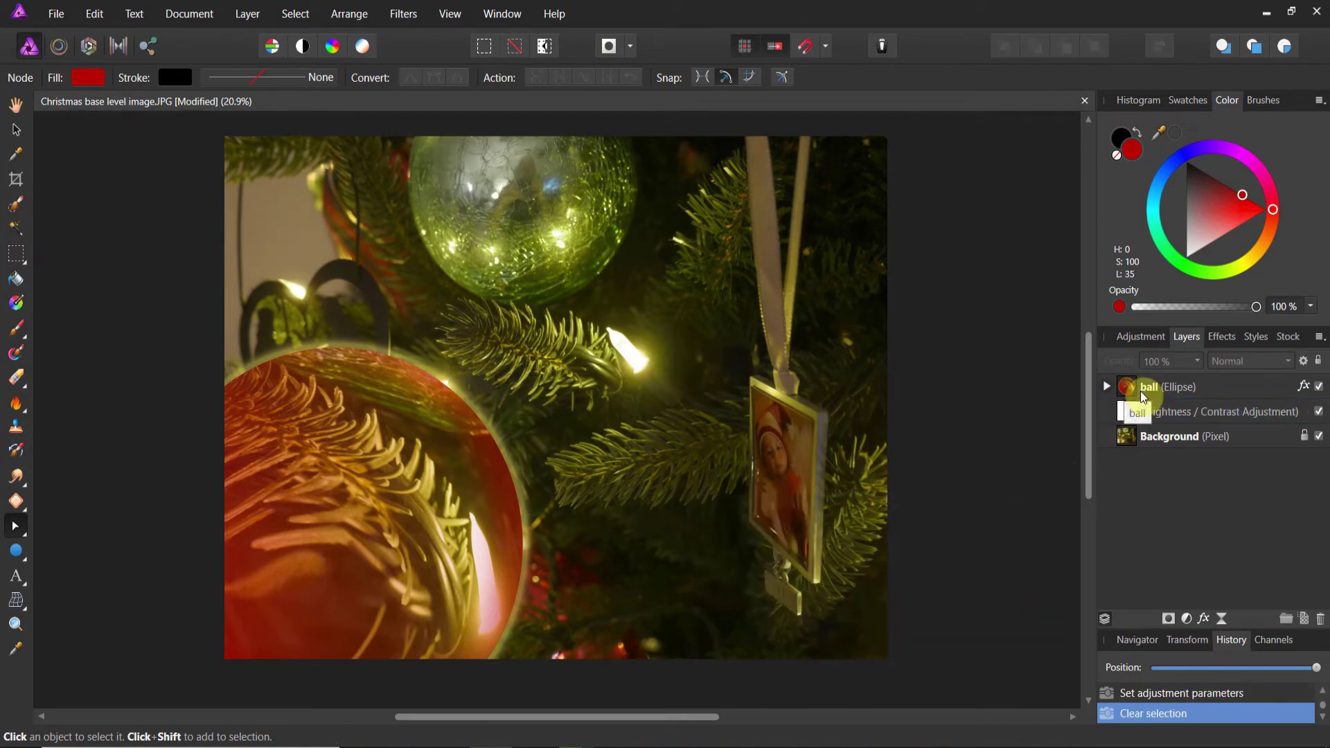
Step: Apply a slight Gaussian Blur layer effect to the Background layer and deselect it
left_click(1152, 436)
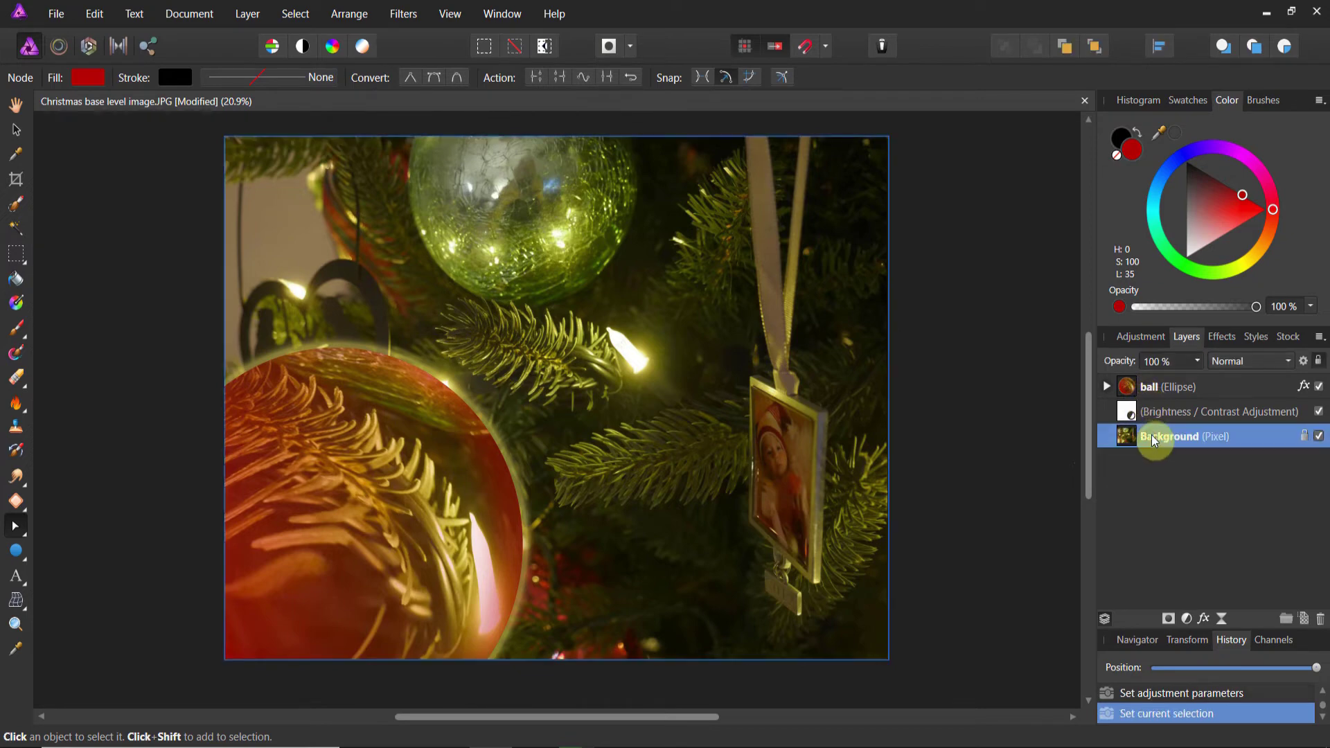
left_click(1225, 337)
scroll(1151, 405, "up", 1)
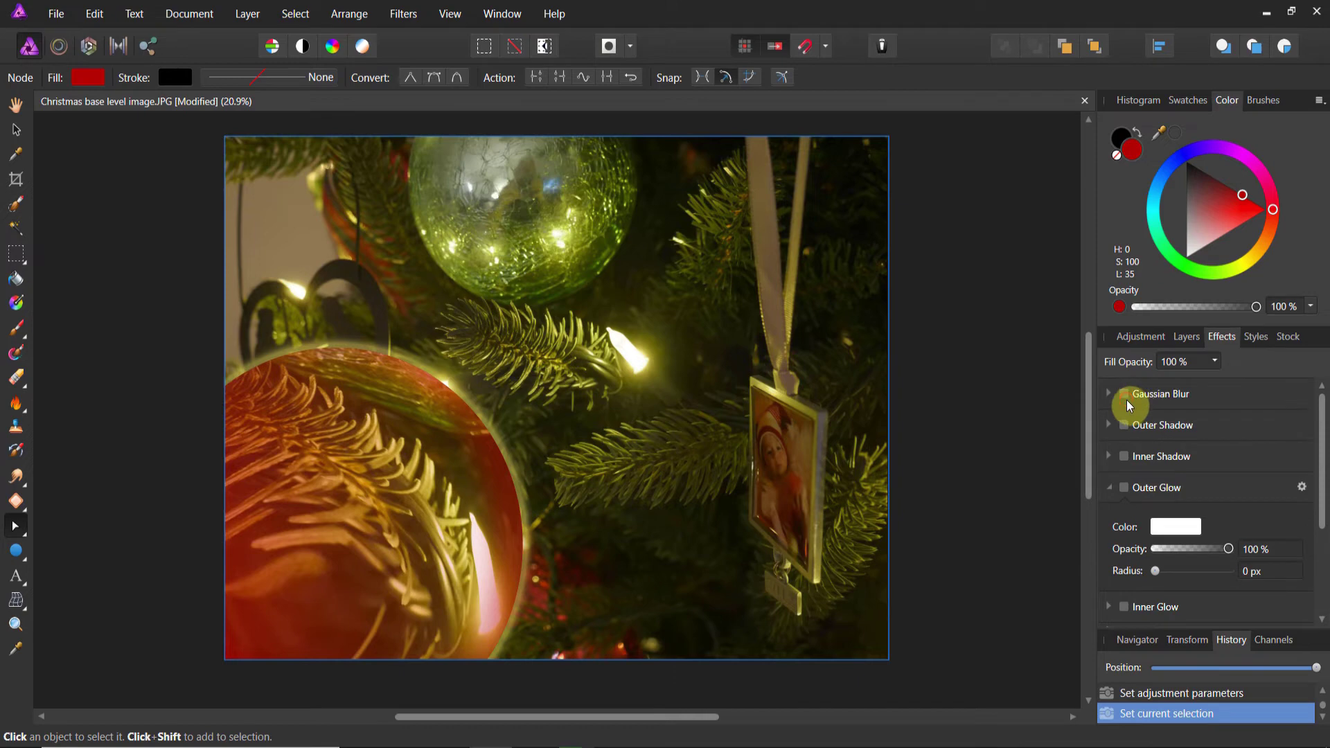
left_click(1125, 396)
mouse_move(1157, 432)
left_mouse_down()
mouse_move(1186, 437)
mouse_move(1172, 442)
left_mouse_up()
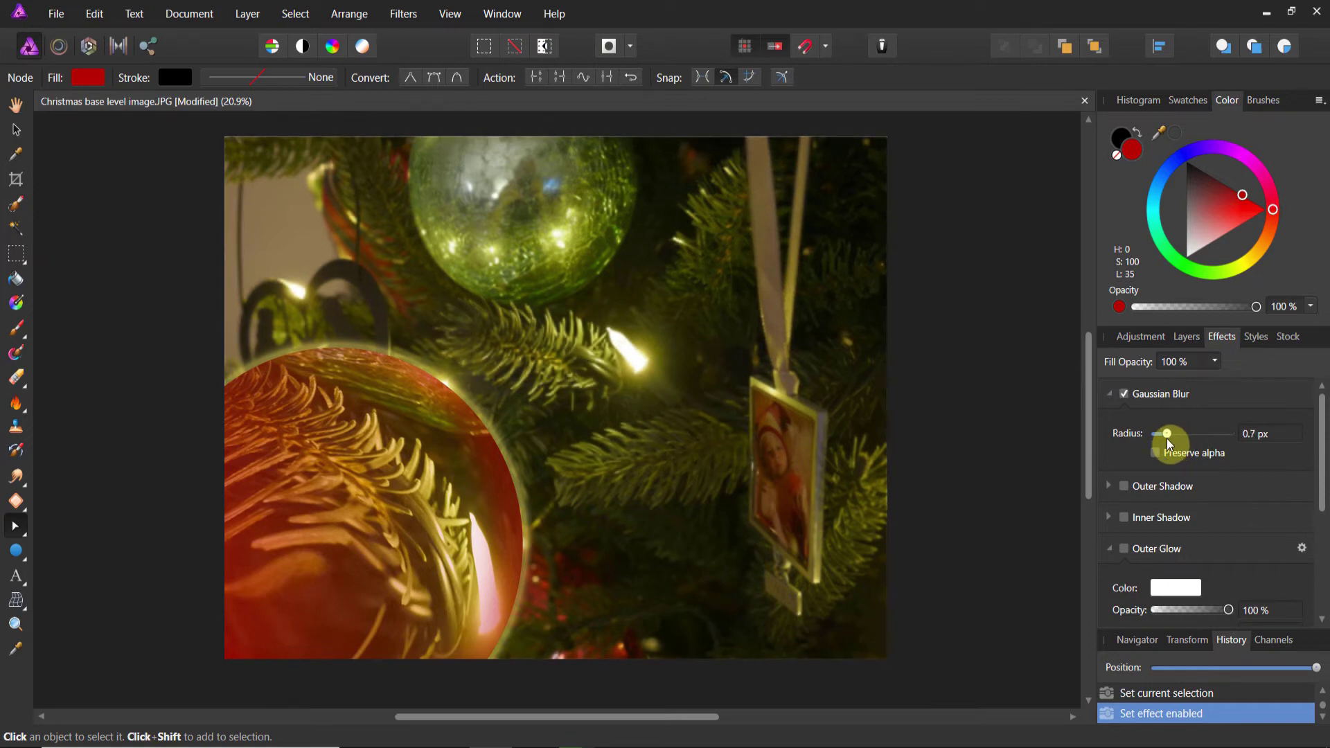
left_click_drag(1170, 440, 1170, 439)
left_click(1024, 528)
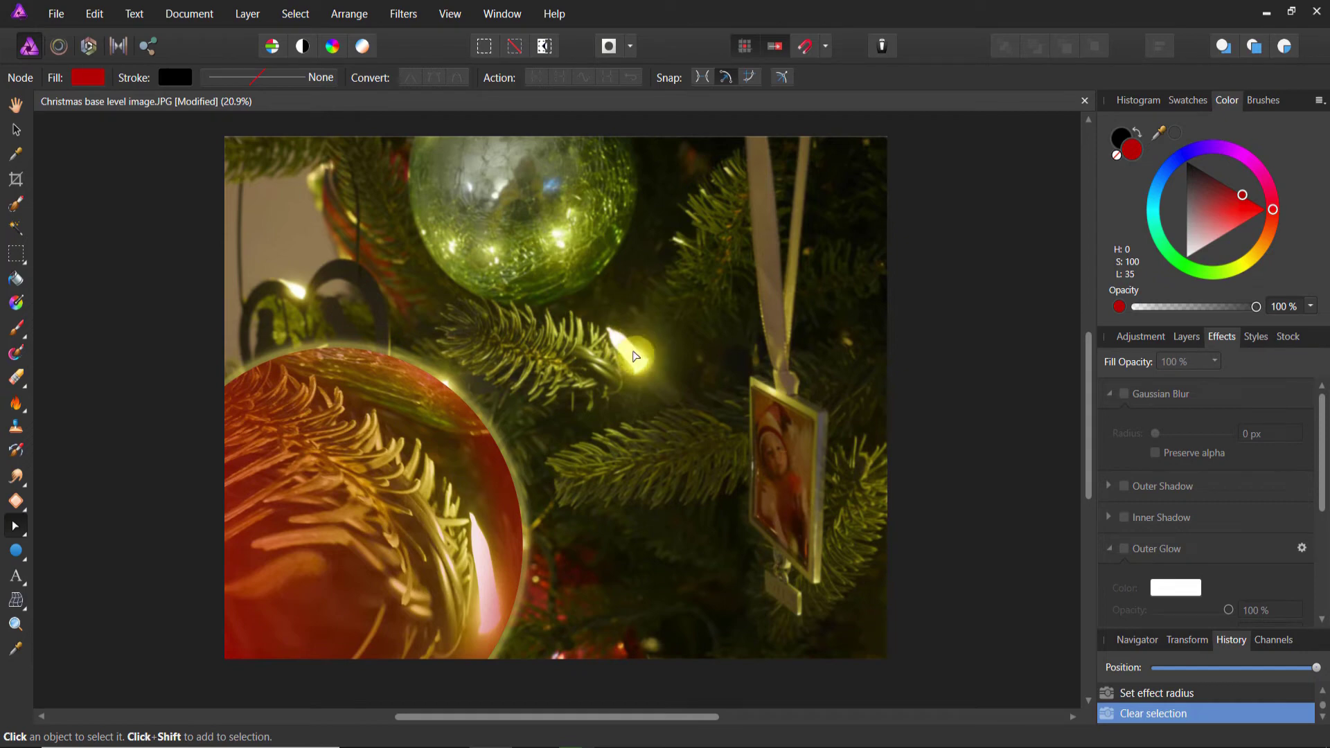
Step: Choose the flare brush from the "flare brush trial" category and check its brush settings
left_click(1255, 97)
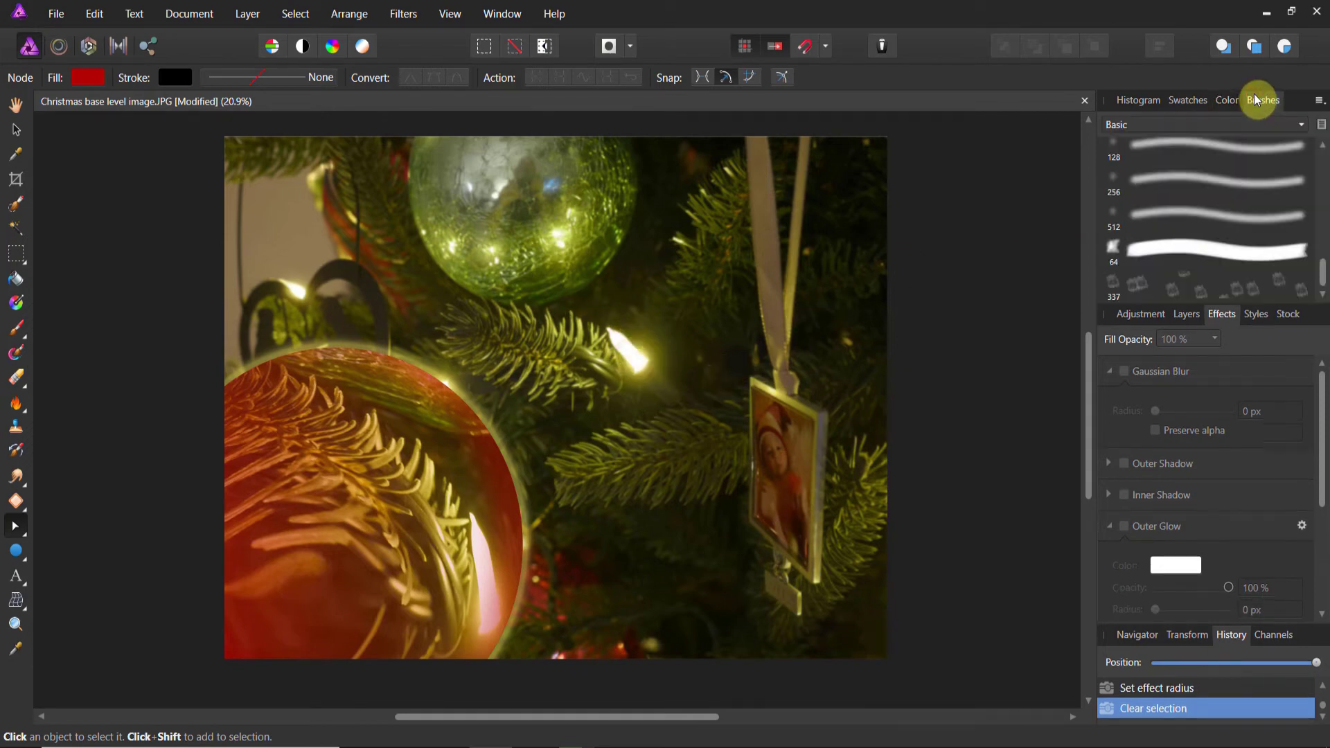
left_click(1294, 125)
scroll(1271, 247, "down", 4)
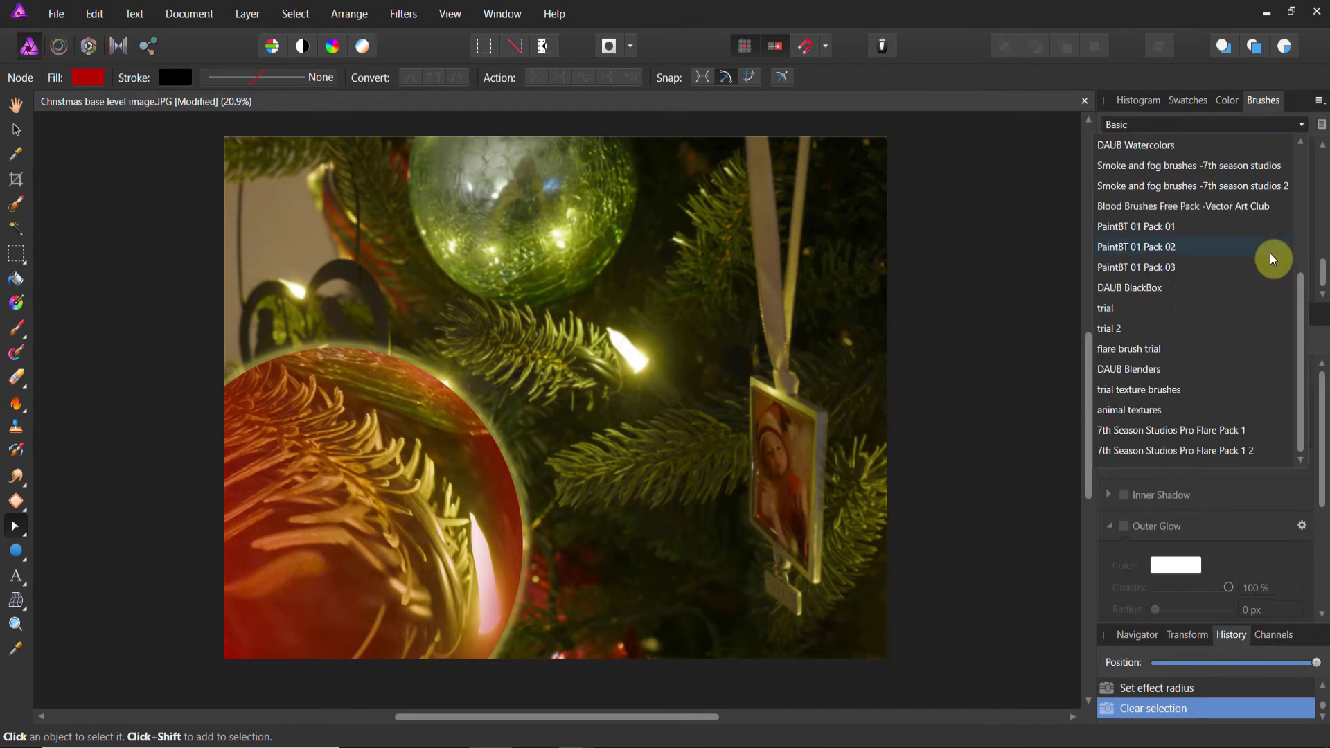
left_click(1141, 350)
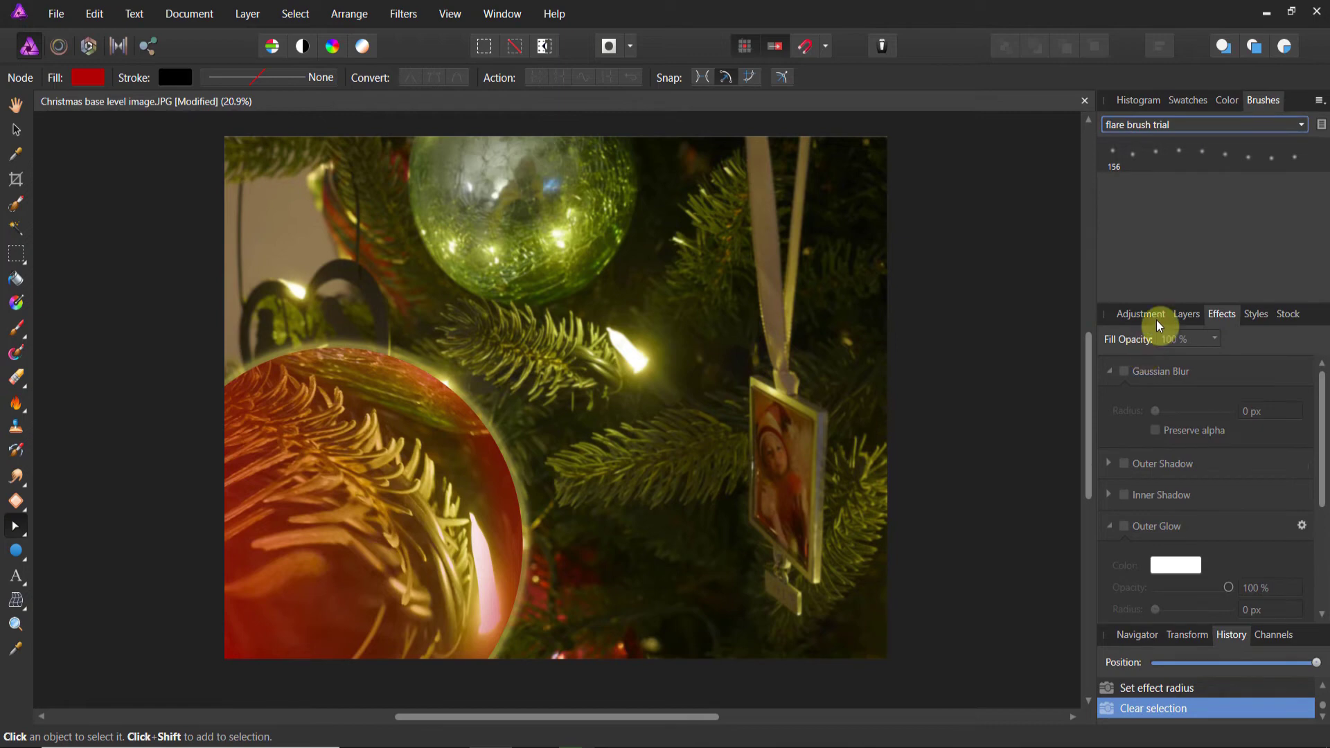
left_click(1182, 161)
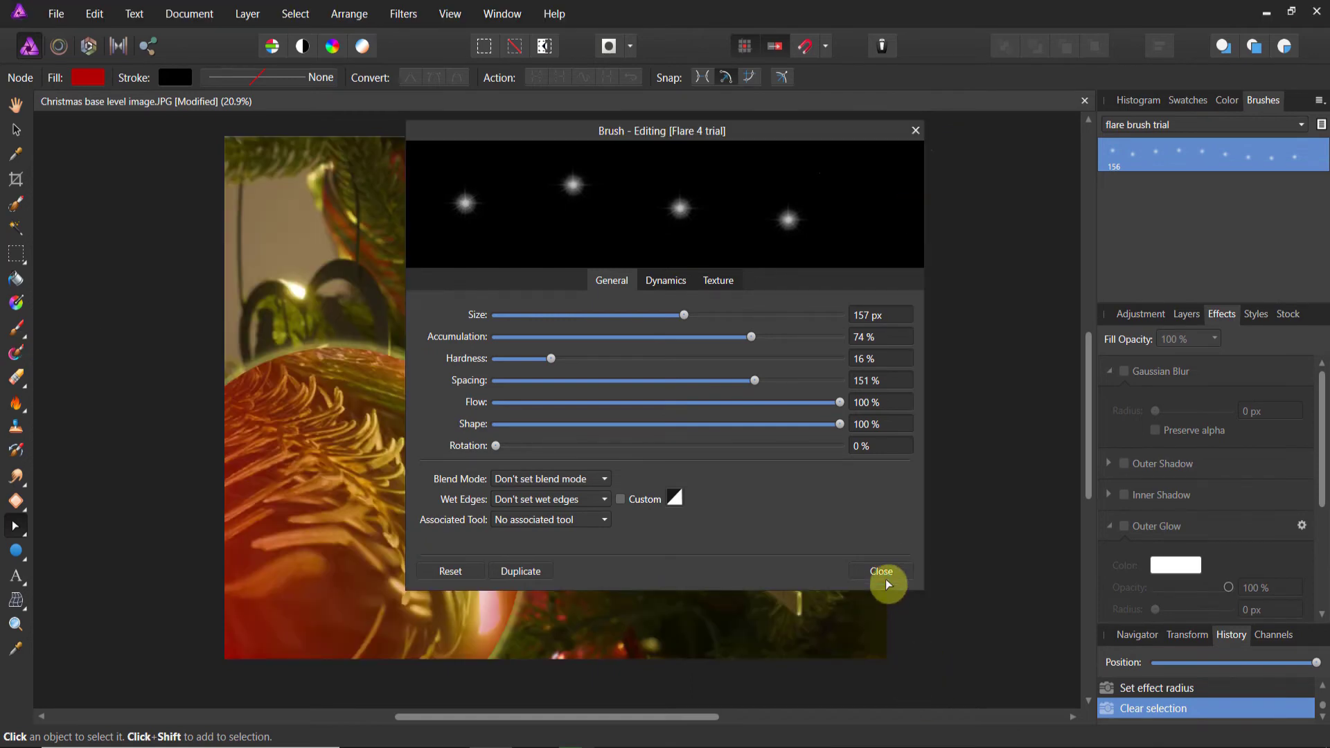
left_click(885, 579)
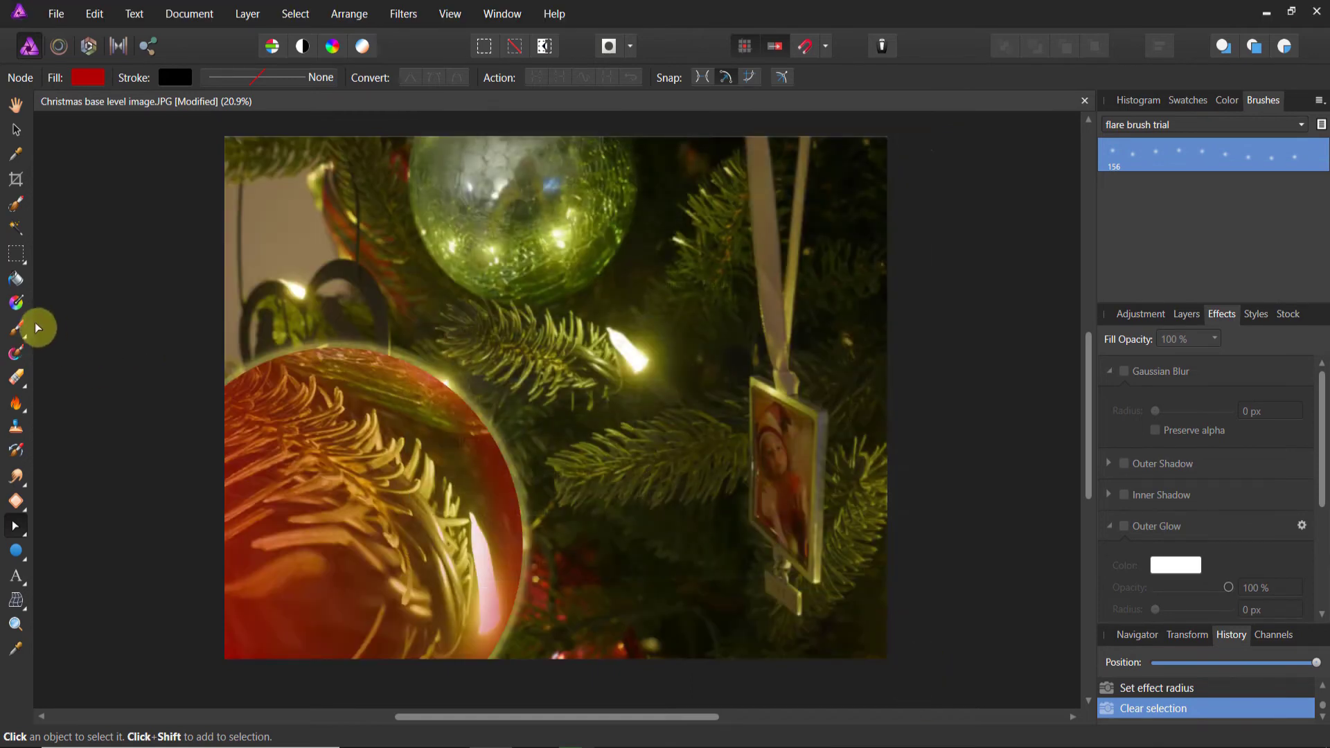
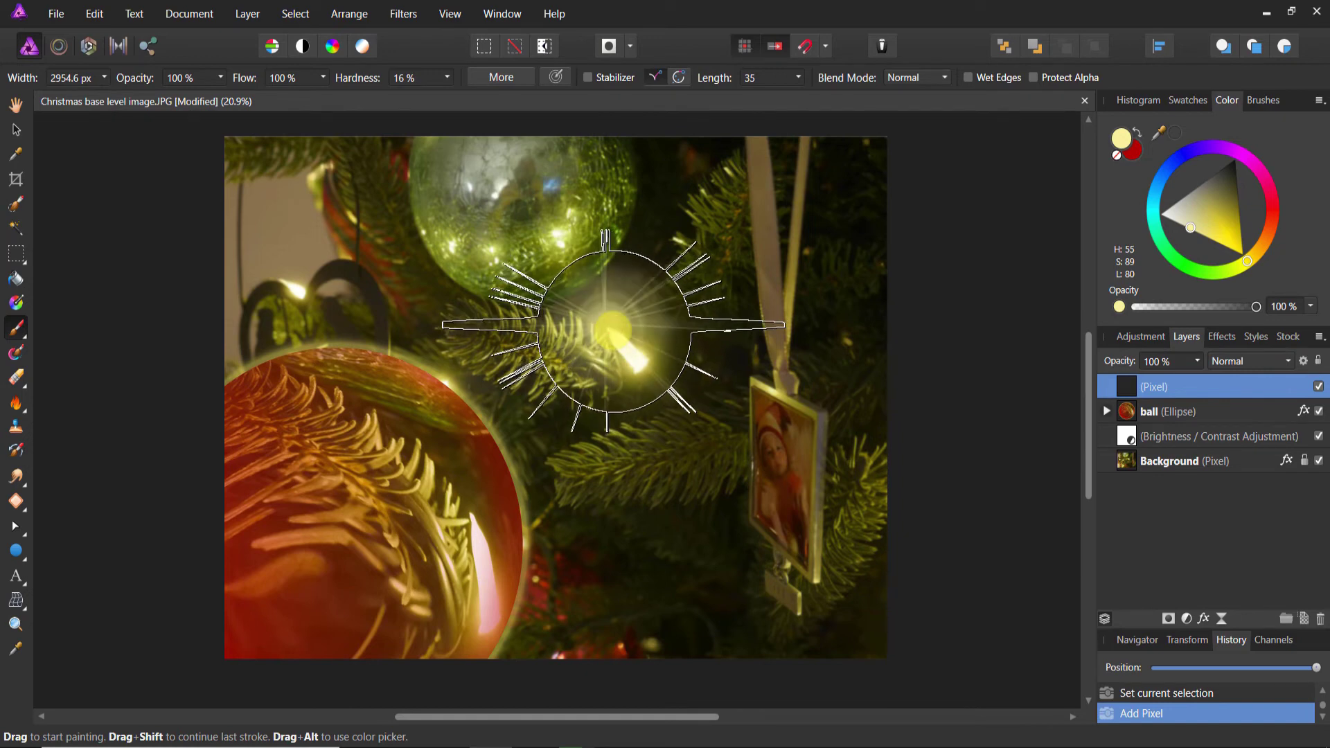
Step: Stamp a large pale yellow flare on the new pixel layer over the bright bulb near the photo's center
left_click(606, 326)
left_click(378, 350)
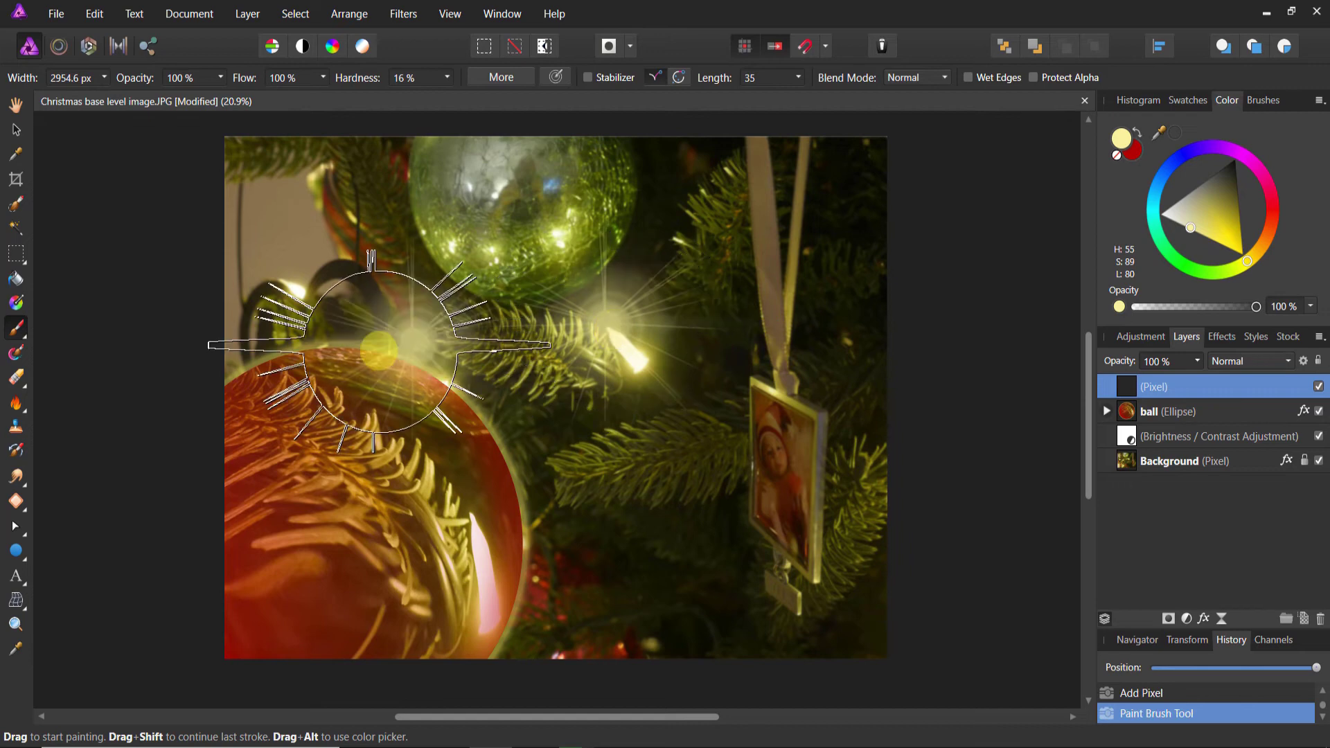
left_click(412, 478)
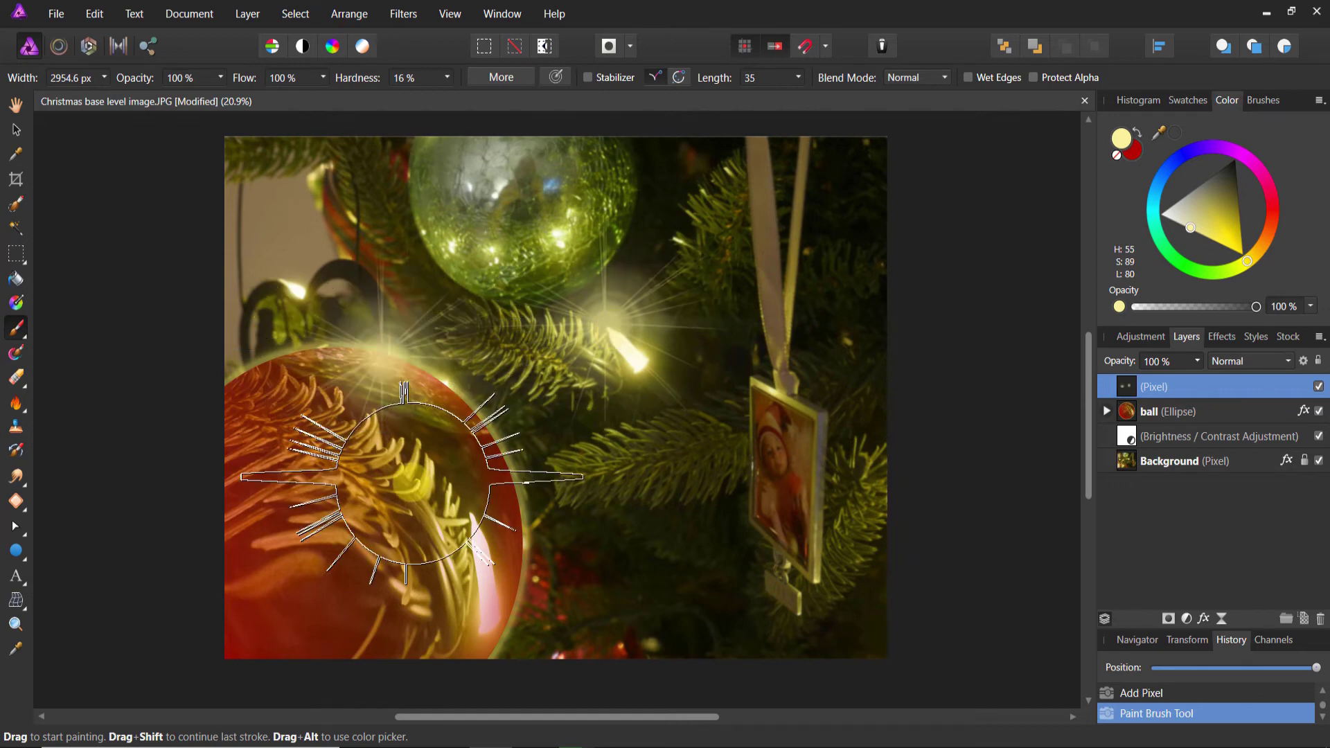
left_click(476, 530)
left_click(766, 418)
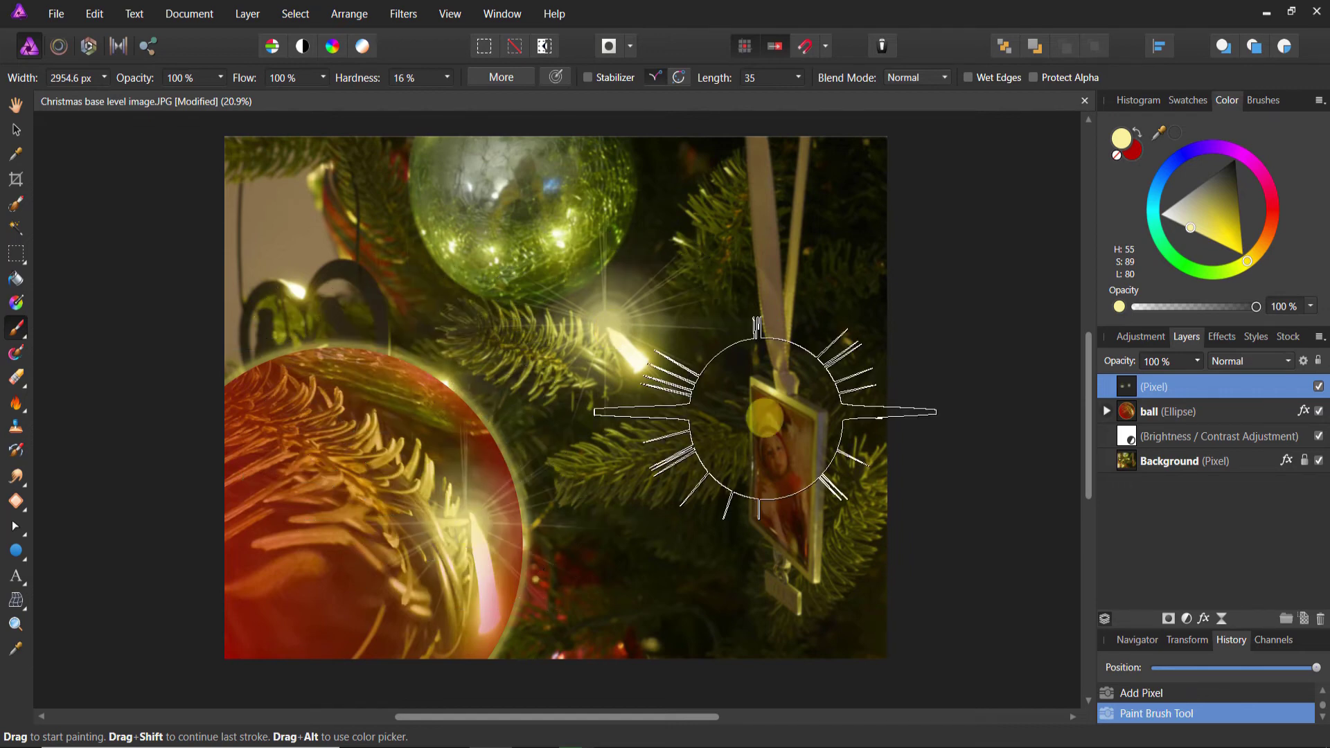
Step: Set the brush color to H 55, S 95, L 76 and stamp a flare on the white highlight of the red ball
left_click(1197, 231)
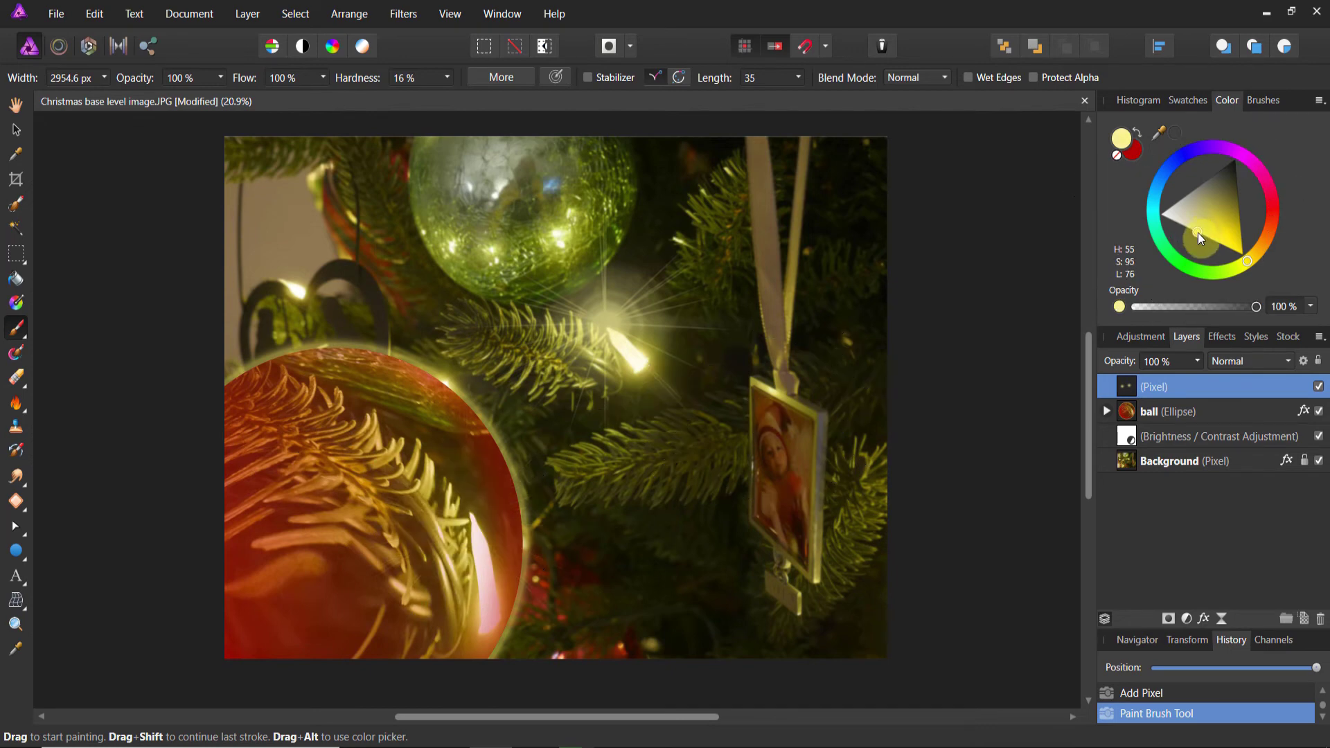
left_click(458, 525)
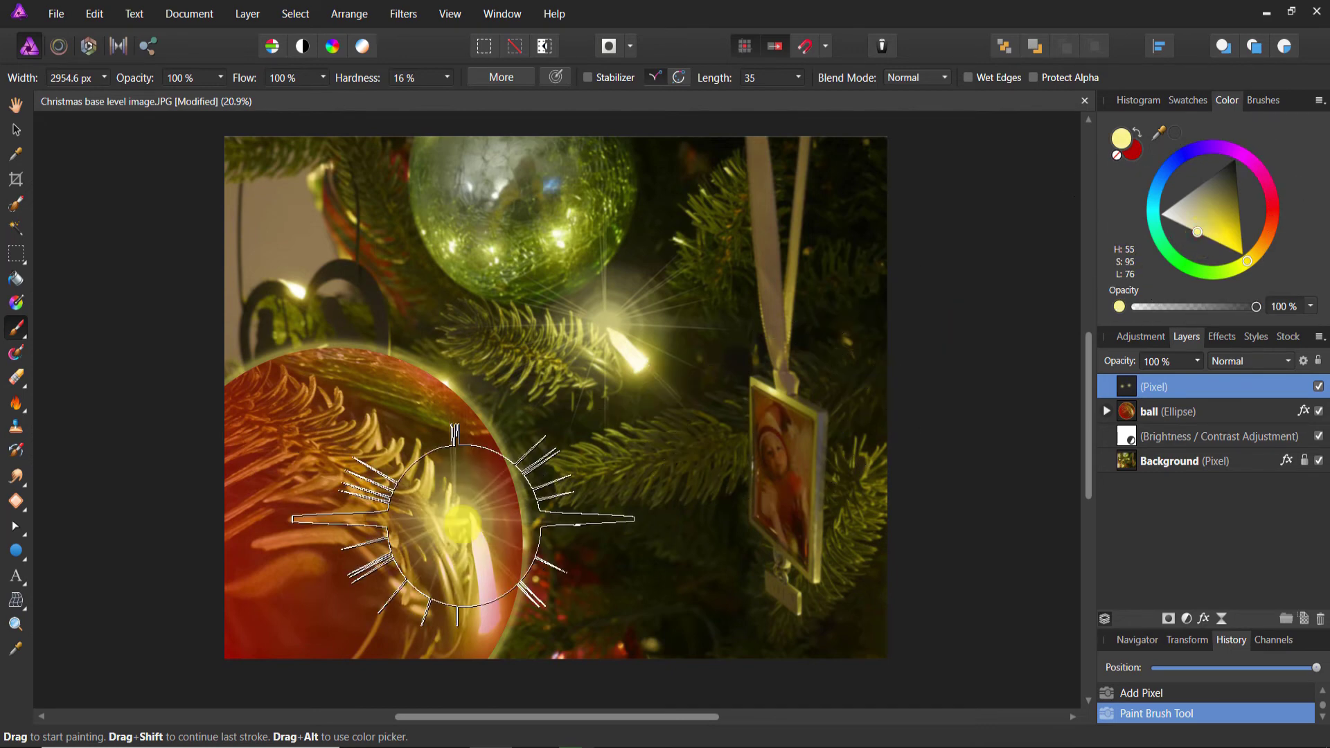
left_click_drag(456, 525, 469, 525)
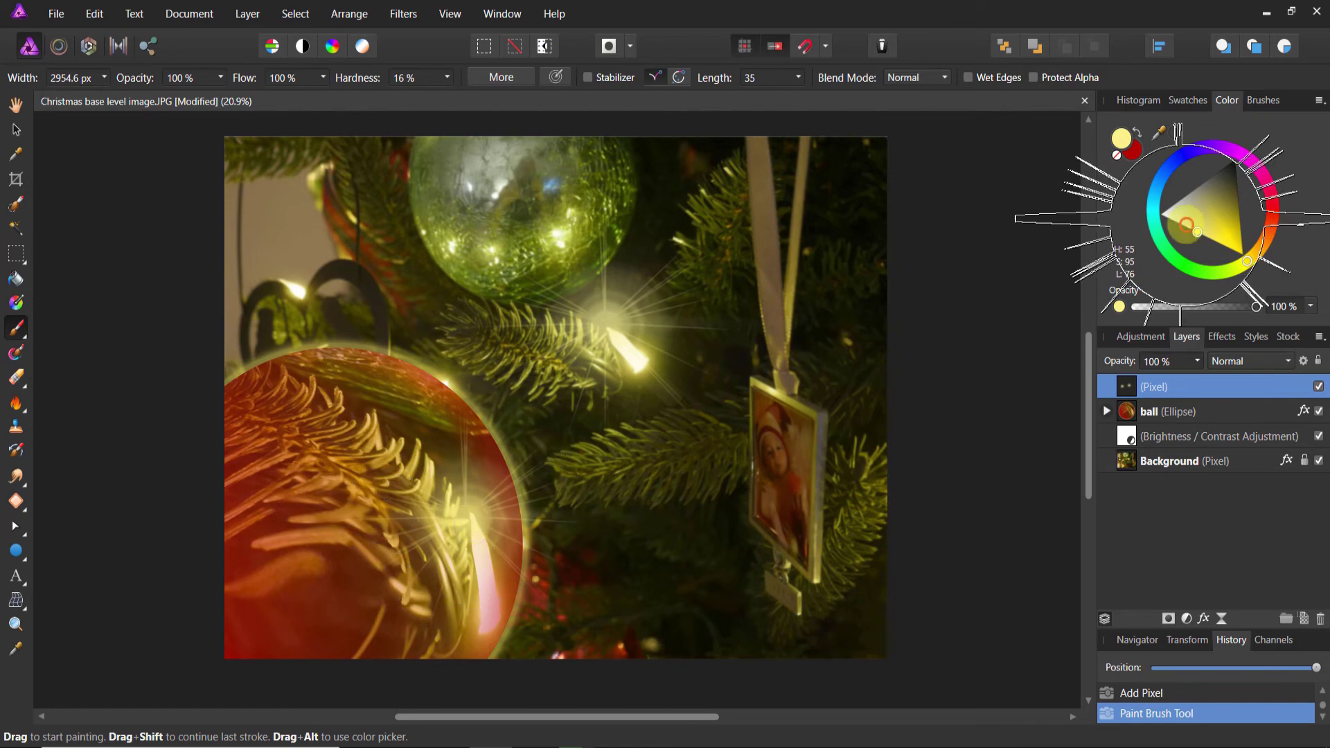
Step: Lighten the brush color to L 87, shrink the brush to about 1542 px, and stamp a flare on the small bulb above the red ball
left_click(1180, 224)
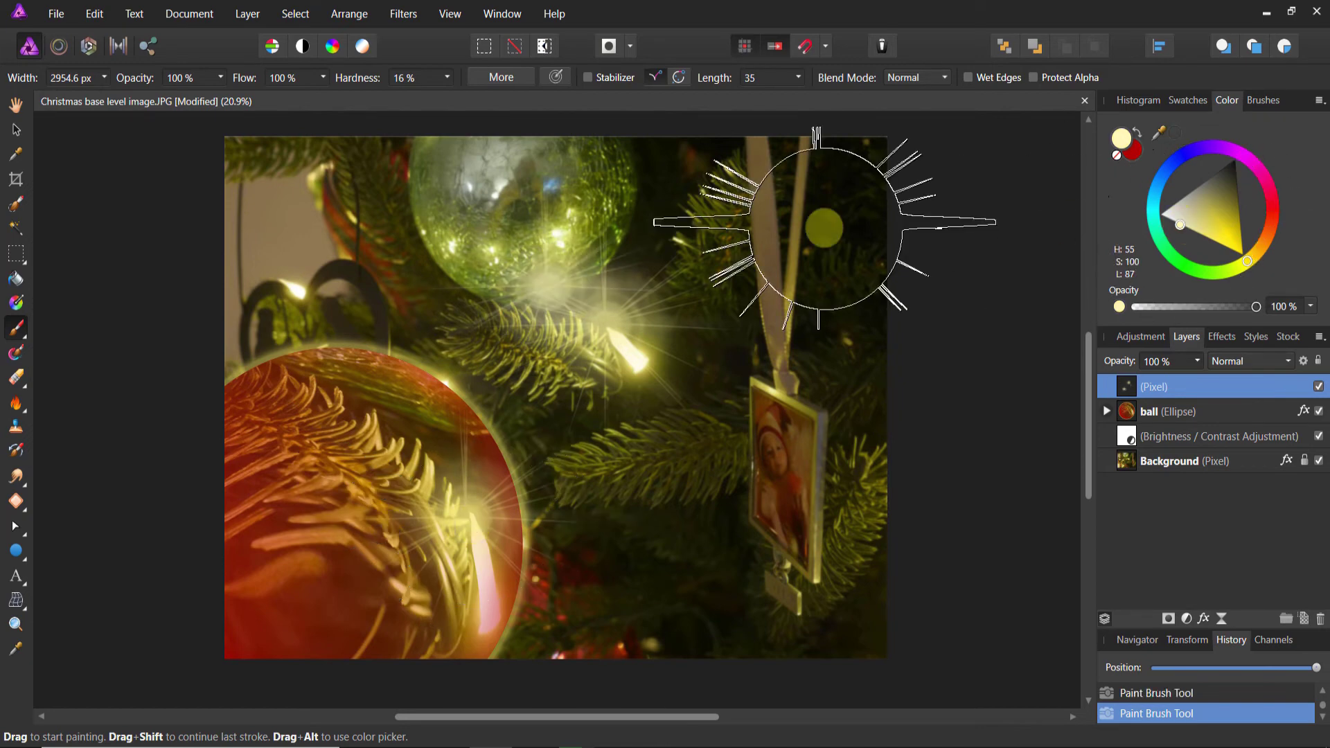
left_click(456, 259)
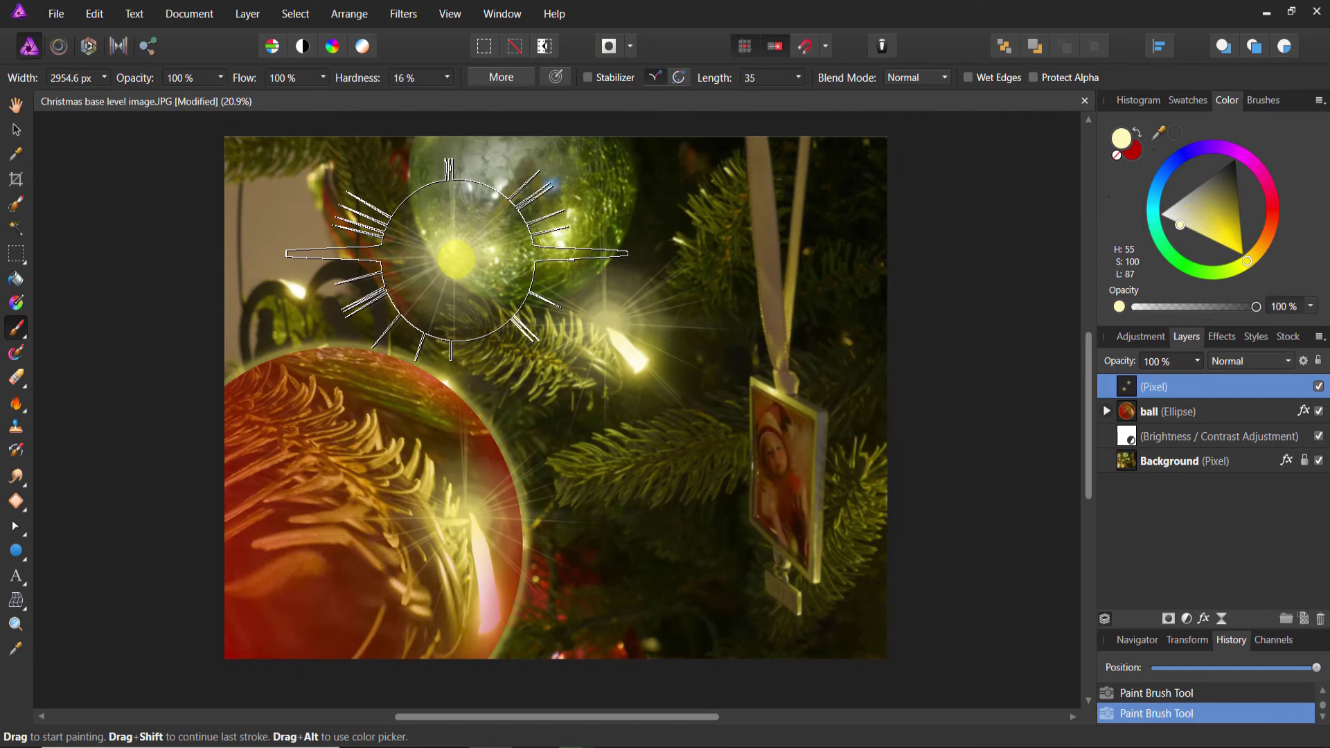
key("bracketleft")
key("bracketleft")
key("bracketleft")
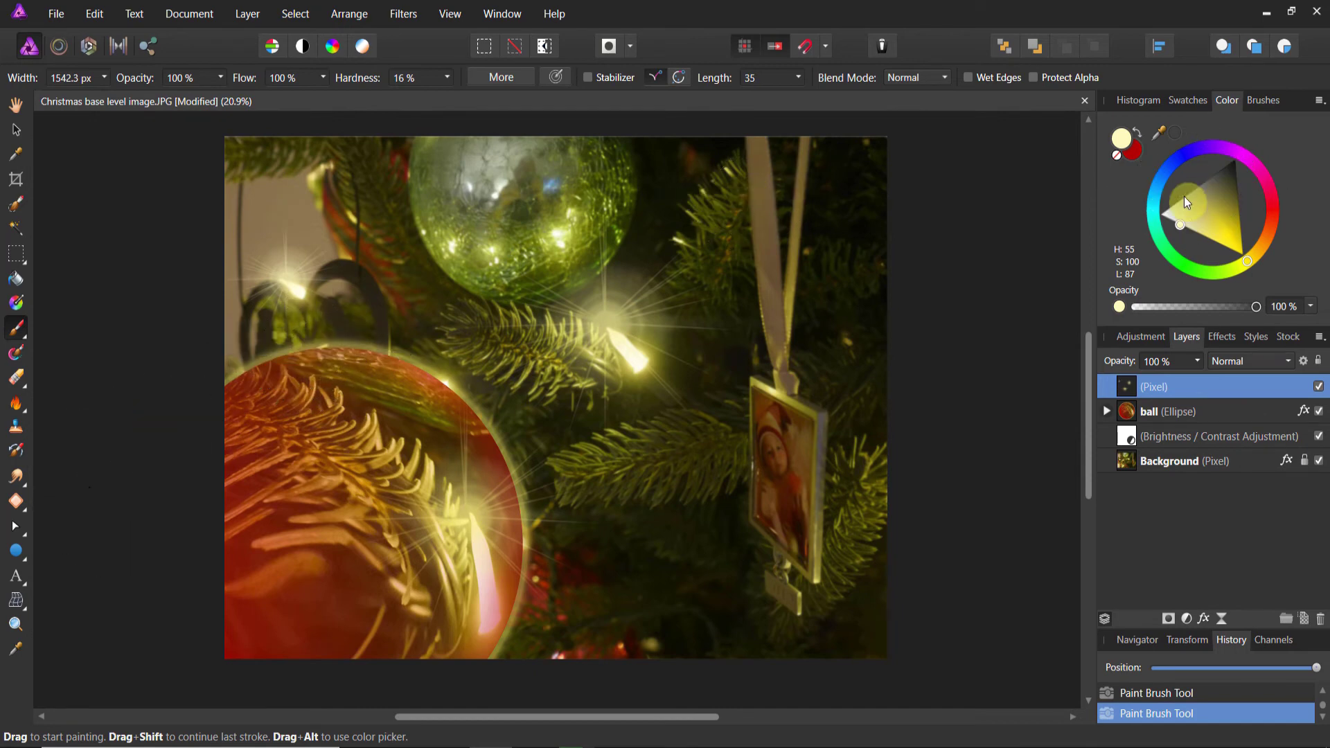
Step: Set the brush color to near-white, enlarge the brush to about 2040 px, and stamp a flare on the red ball's upper edge
left_click(1170, 207)
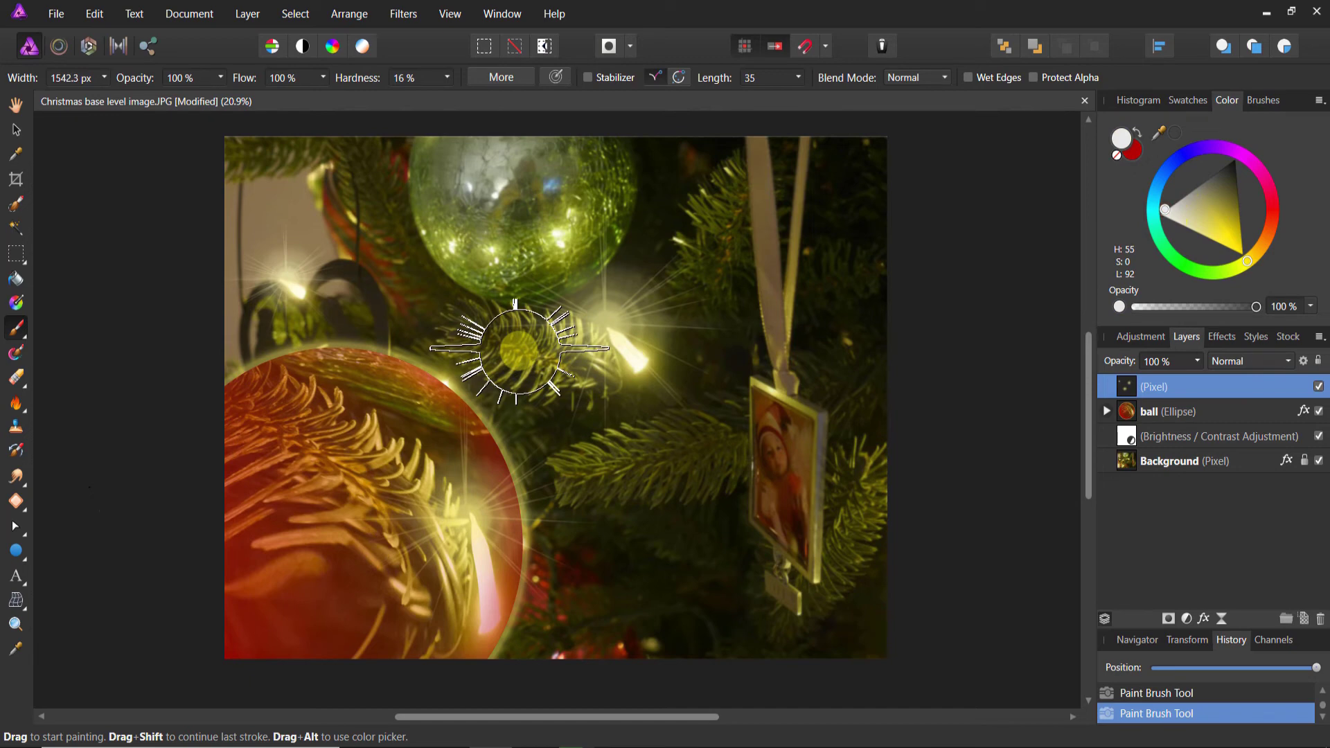
key("bracketright")
key("bracketright")
key("bracketright")
key("bracketright")
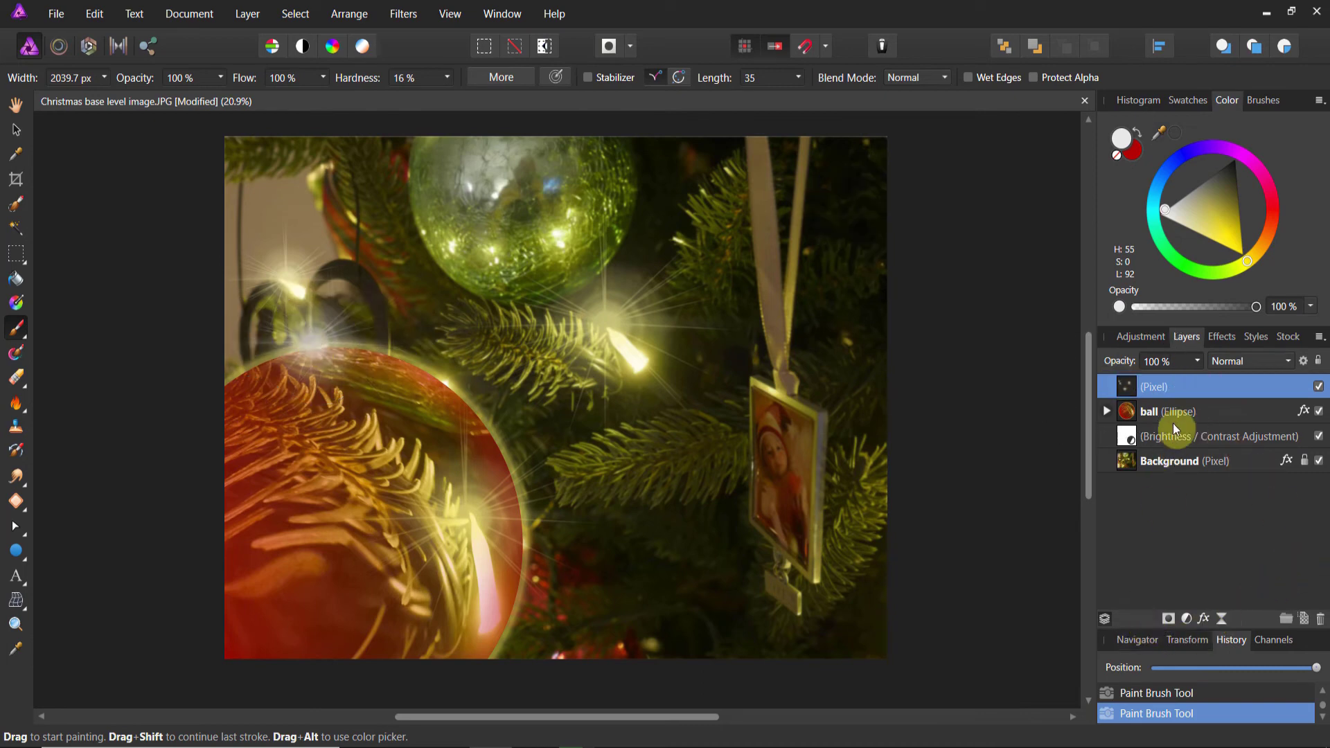
Step: Lower the flare pixel layer's opacity to 75% and select the ball layer
left_click(1198, 361)
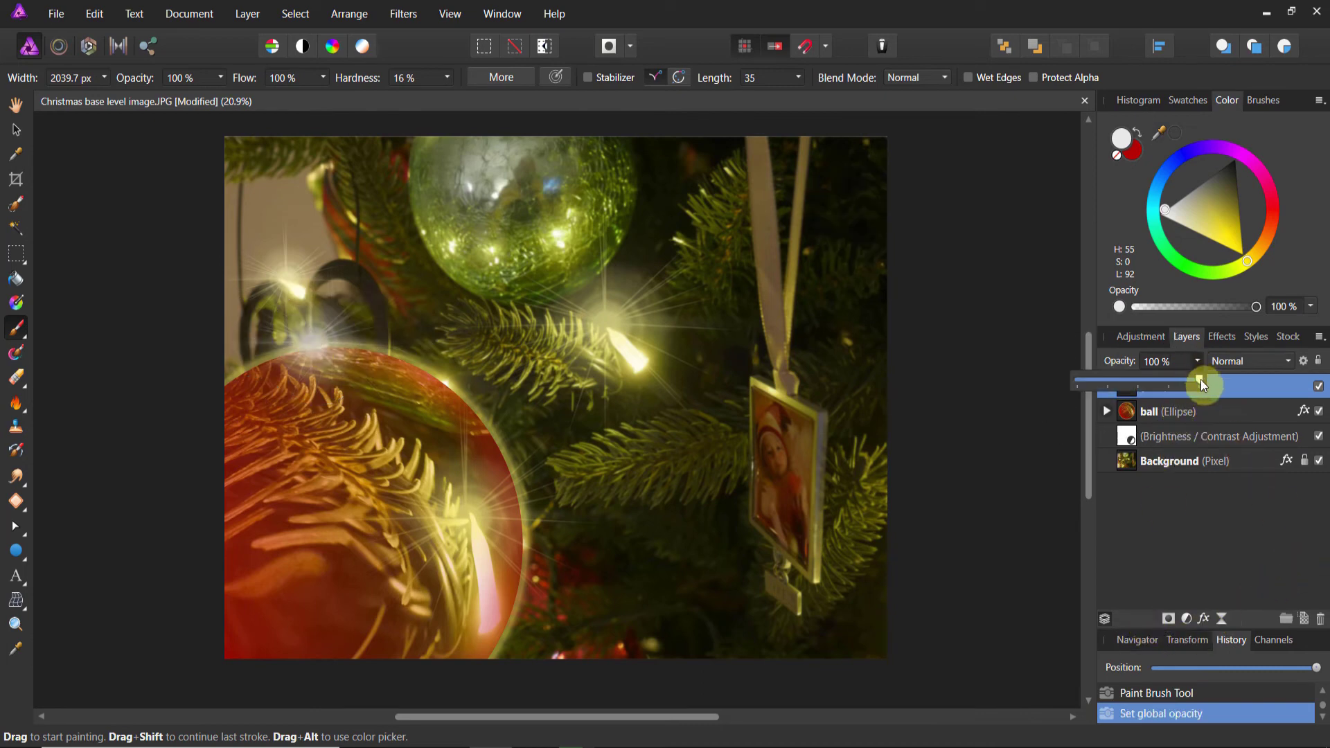
left_click_drag(1177, 380, 1168, 379)
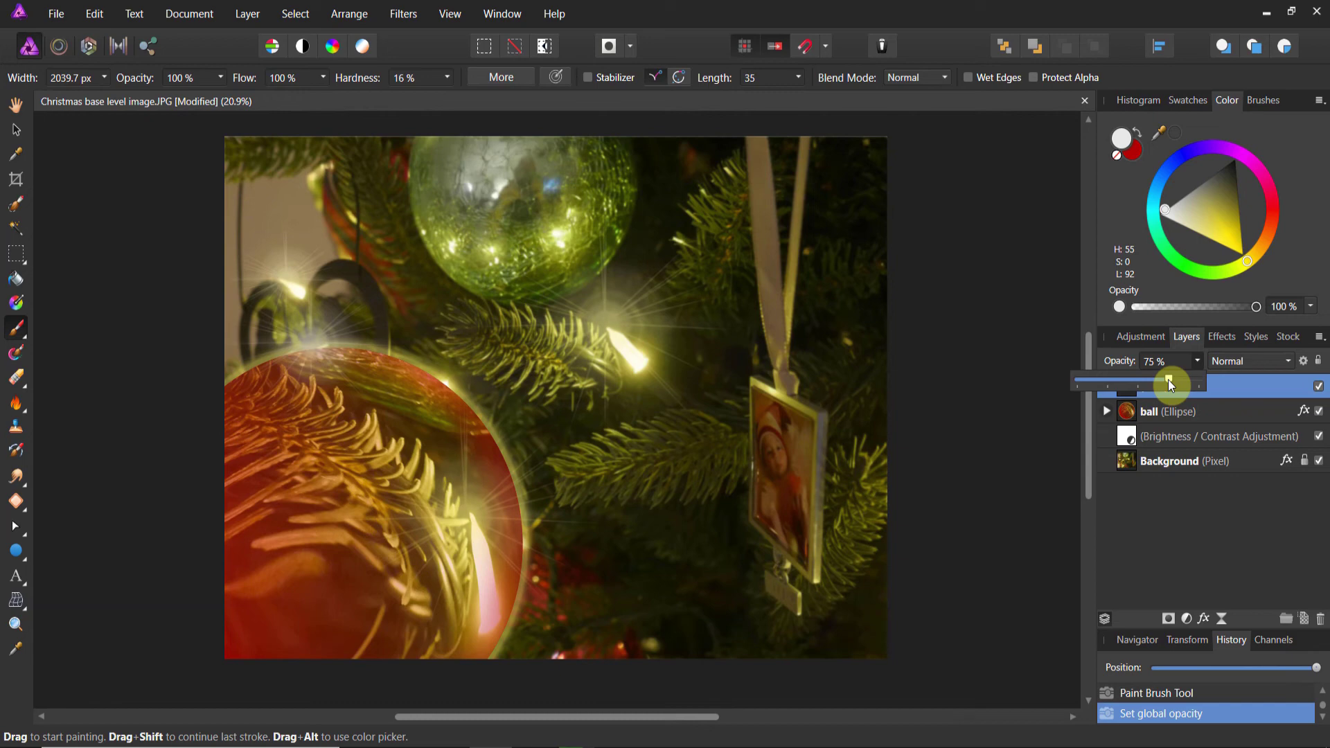
left_click(1066, 416)
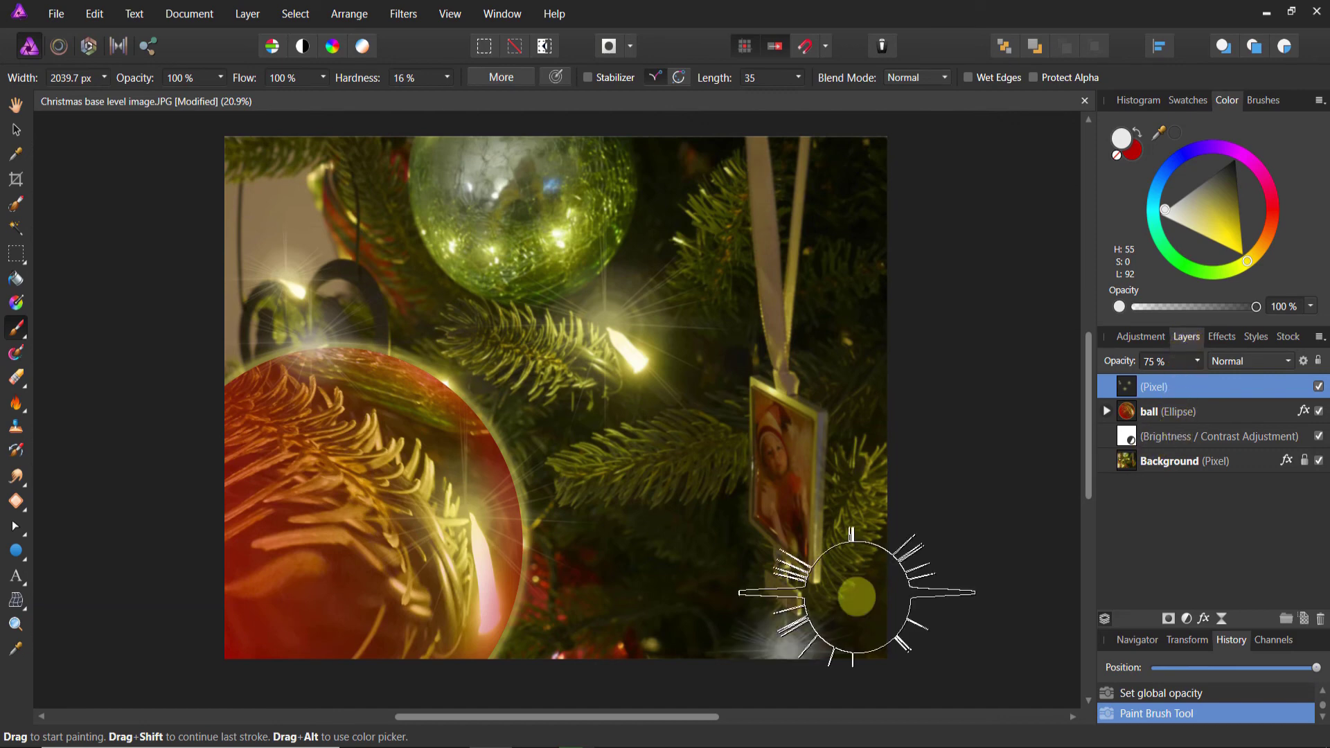
left_click_drag(659, 589, 516, 558)
left_click(1204, 413)
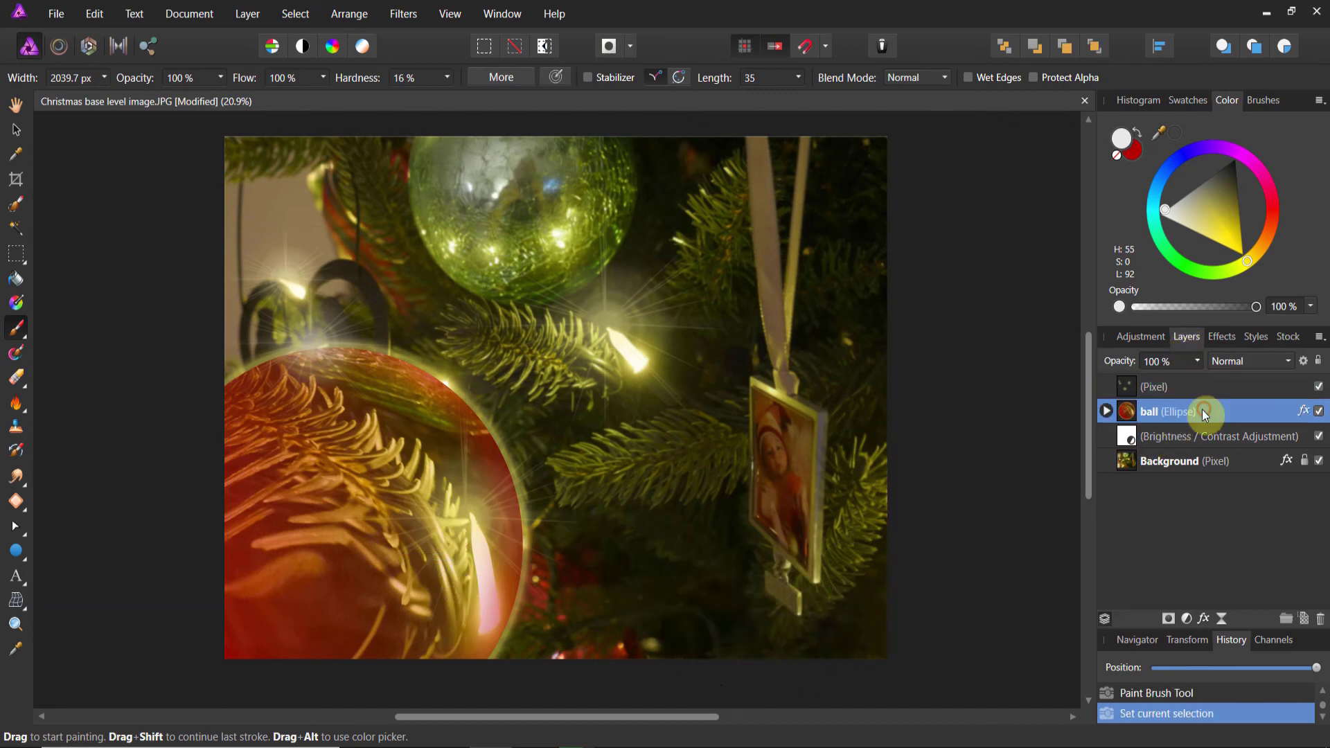
Step: Preview the available blend modes on the ball layer, comparing their effect on the red ball without applying one
left_click(1285, 365)
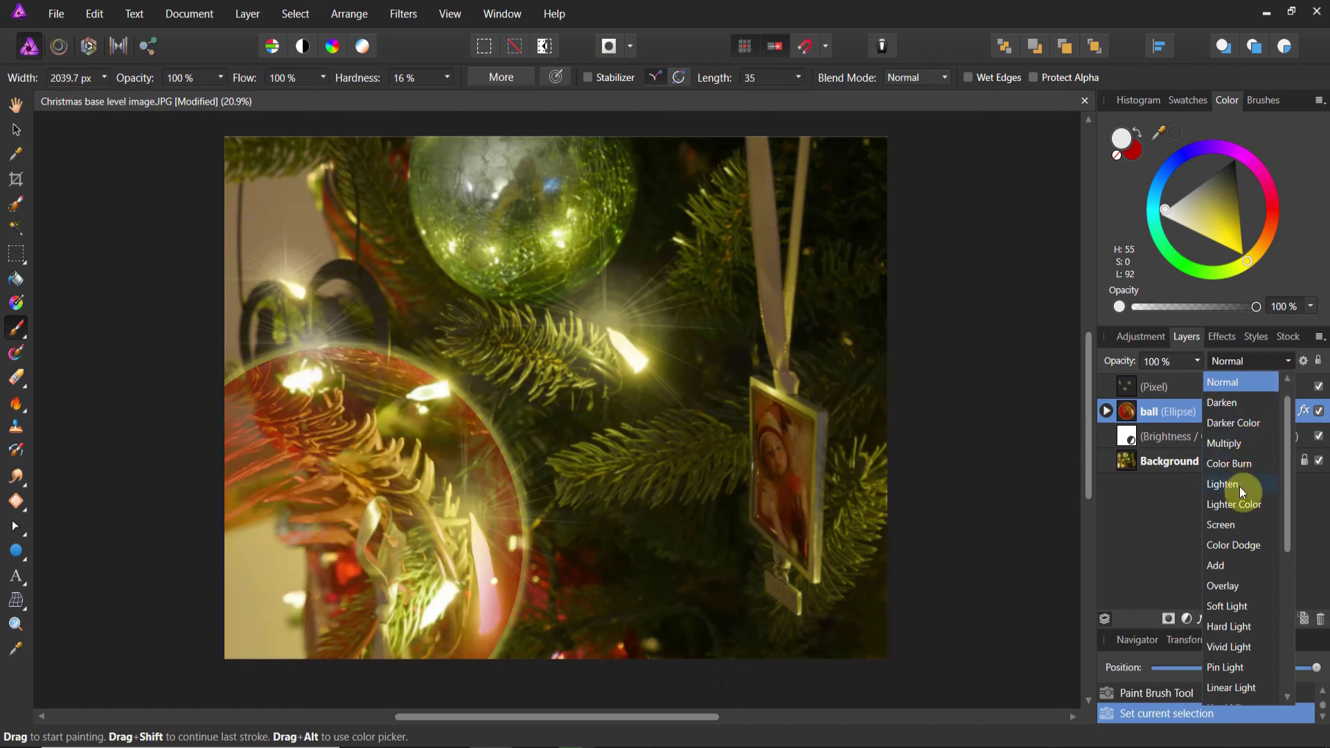
scroll(1240, 487, "down", 3)
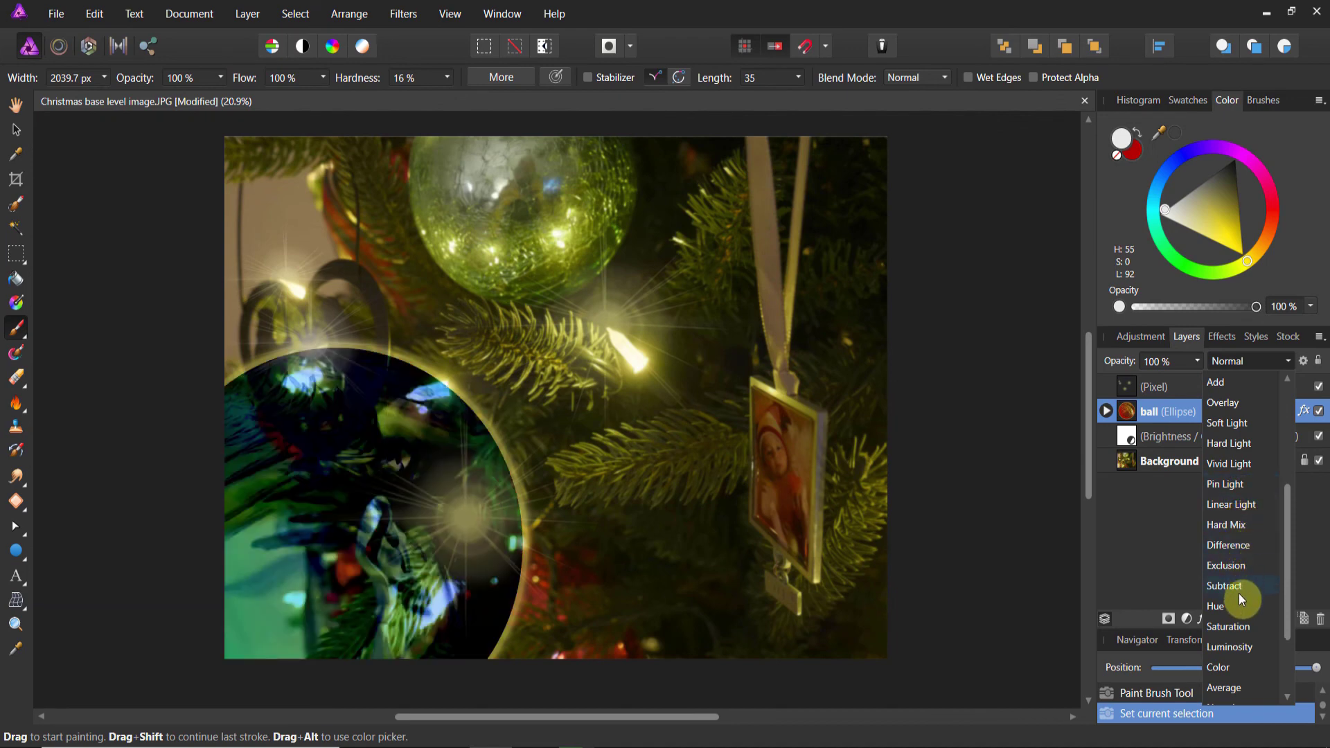
scroll(1237, 608, "down", 3)
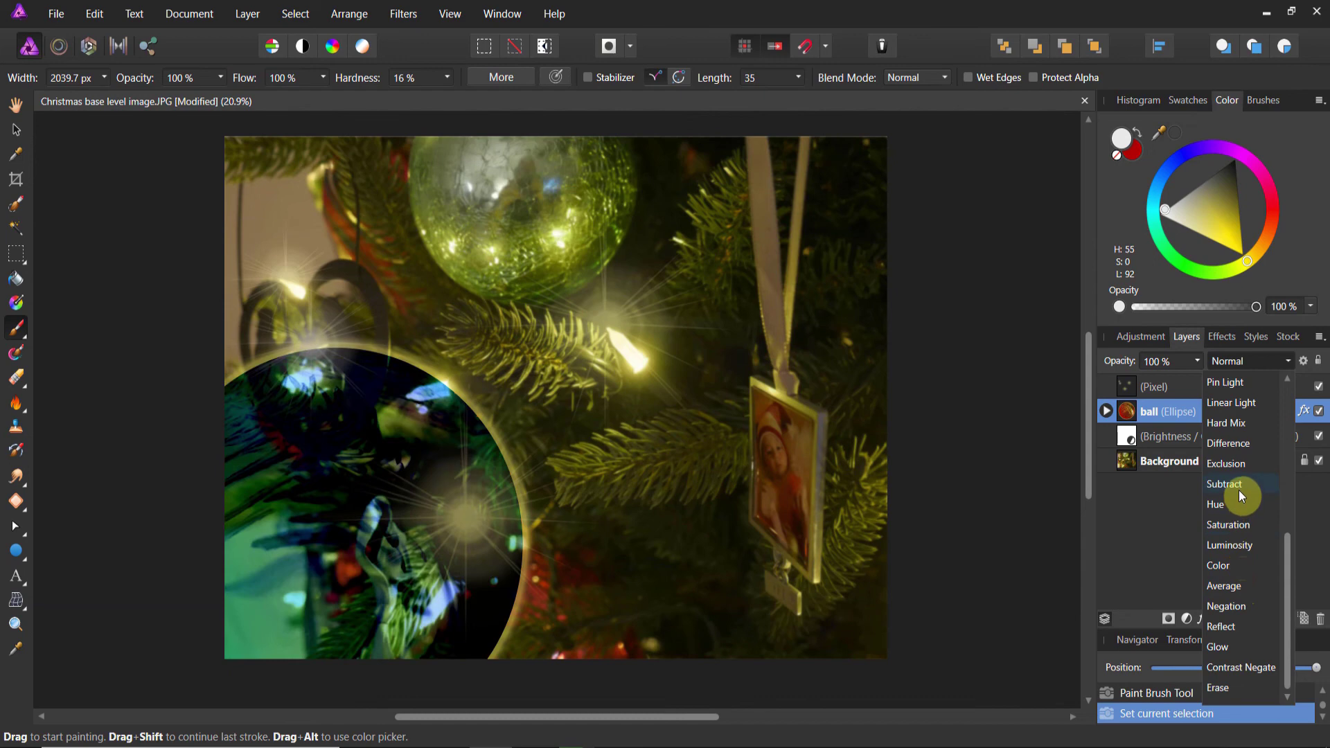
scroll(1239, 490, "up", 1)
scroll(1237, 489, "up", 1)
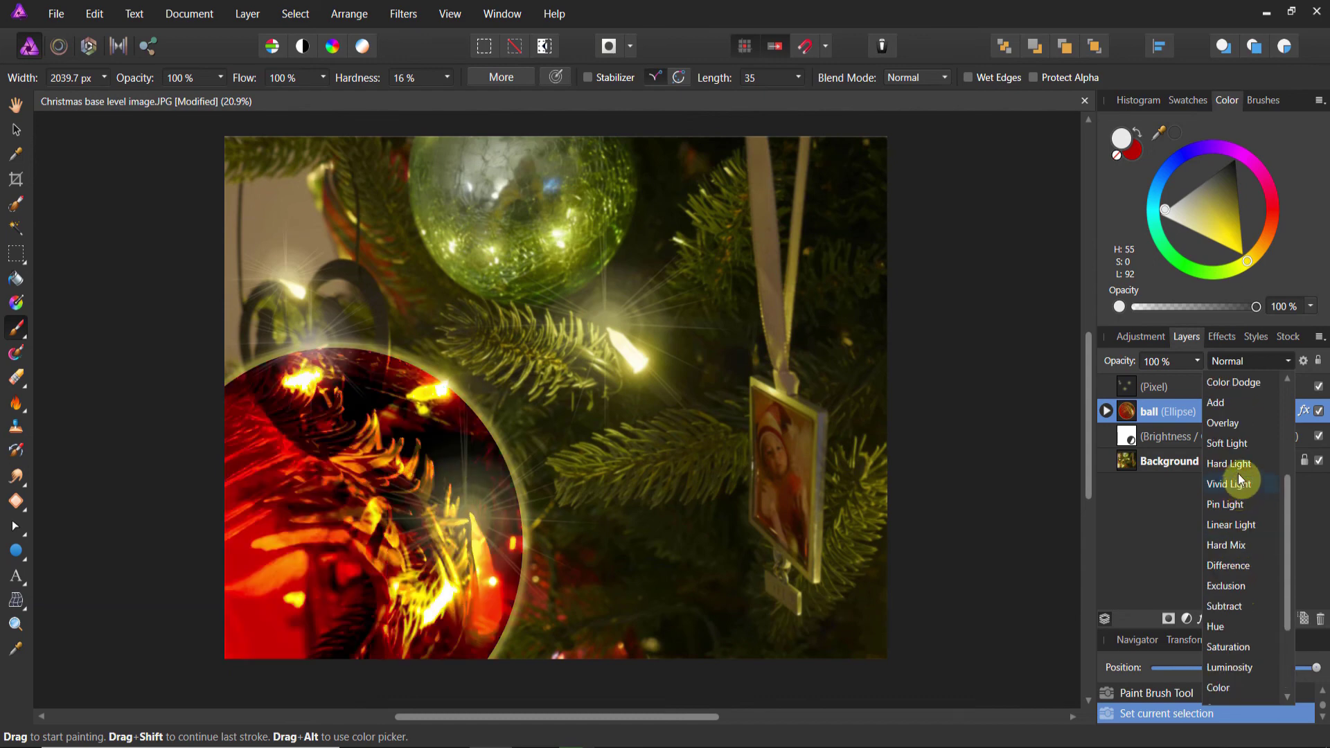
scroll(1240, 439, "up", 1)
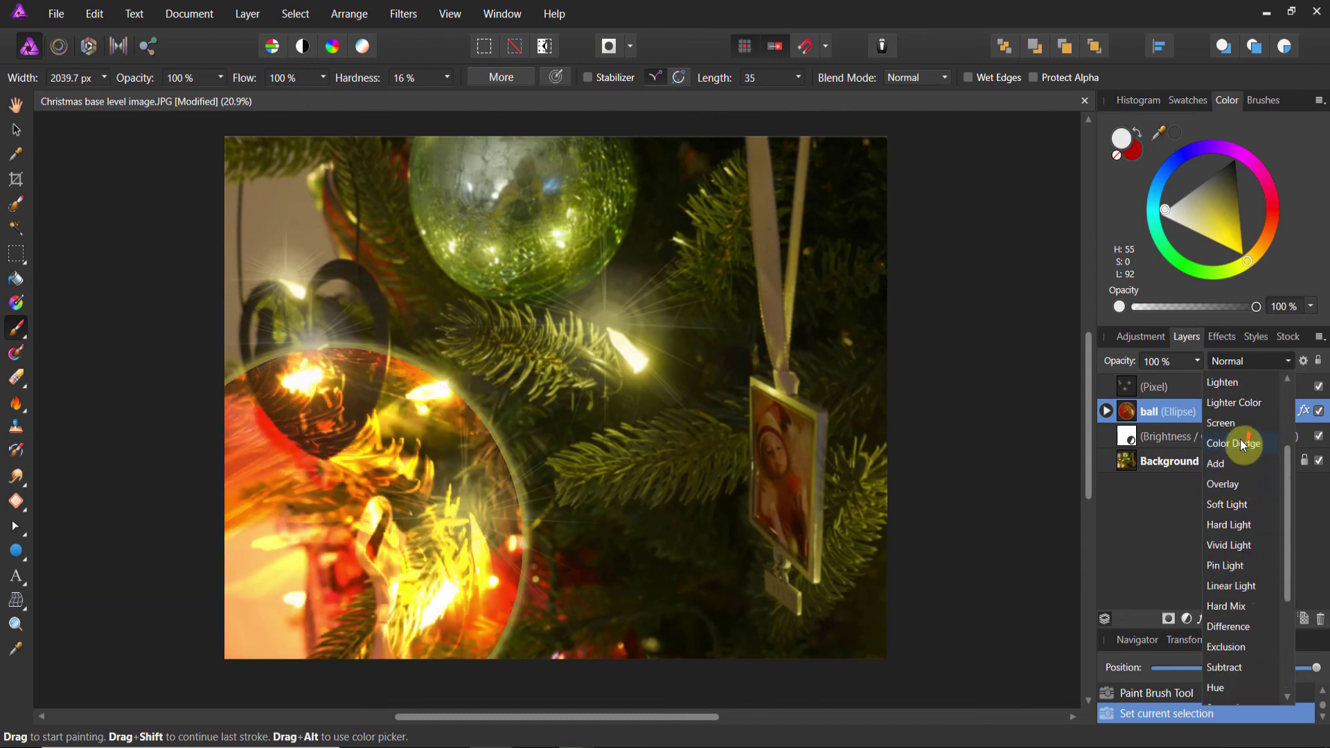
scroll(1245, 426, "up", 1)
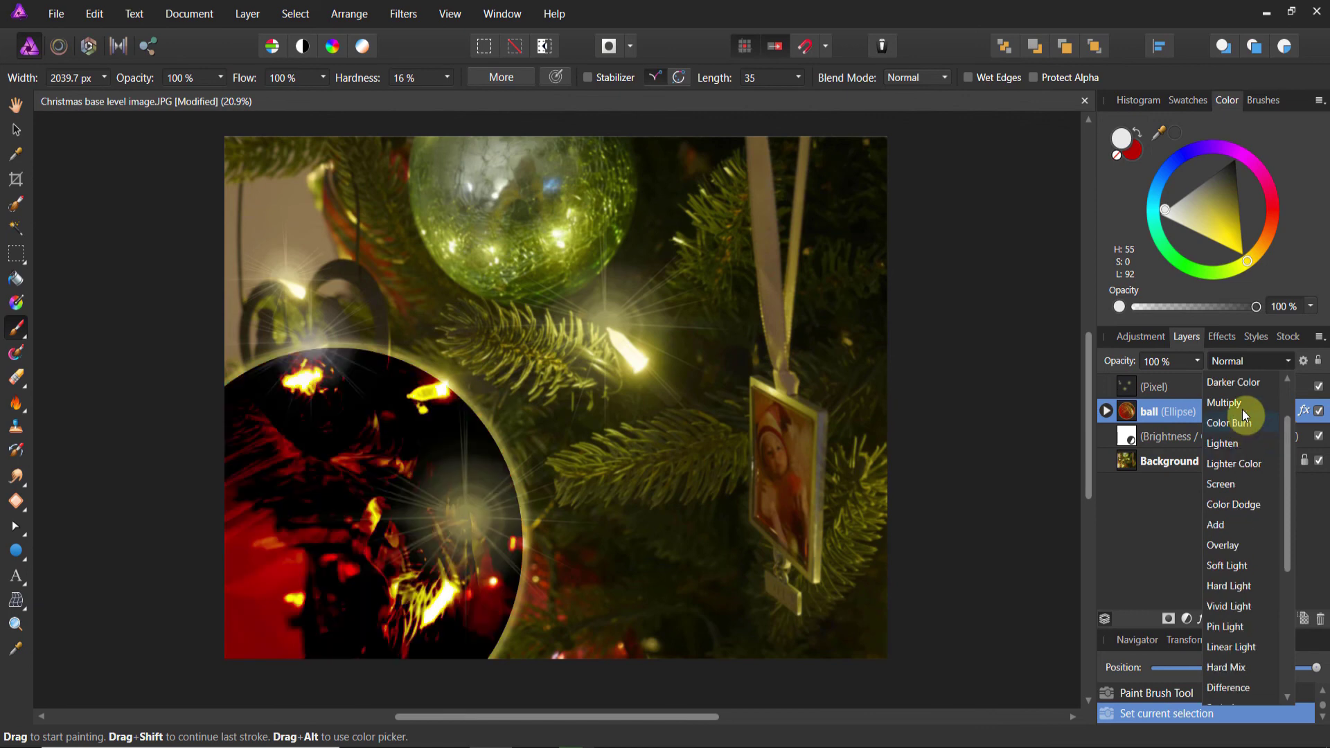
scroll(1245, 385, "up", 1)
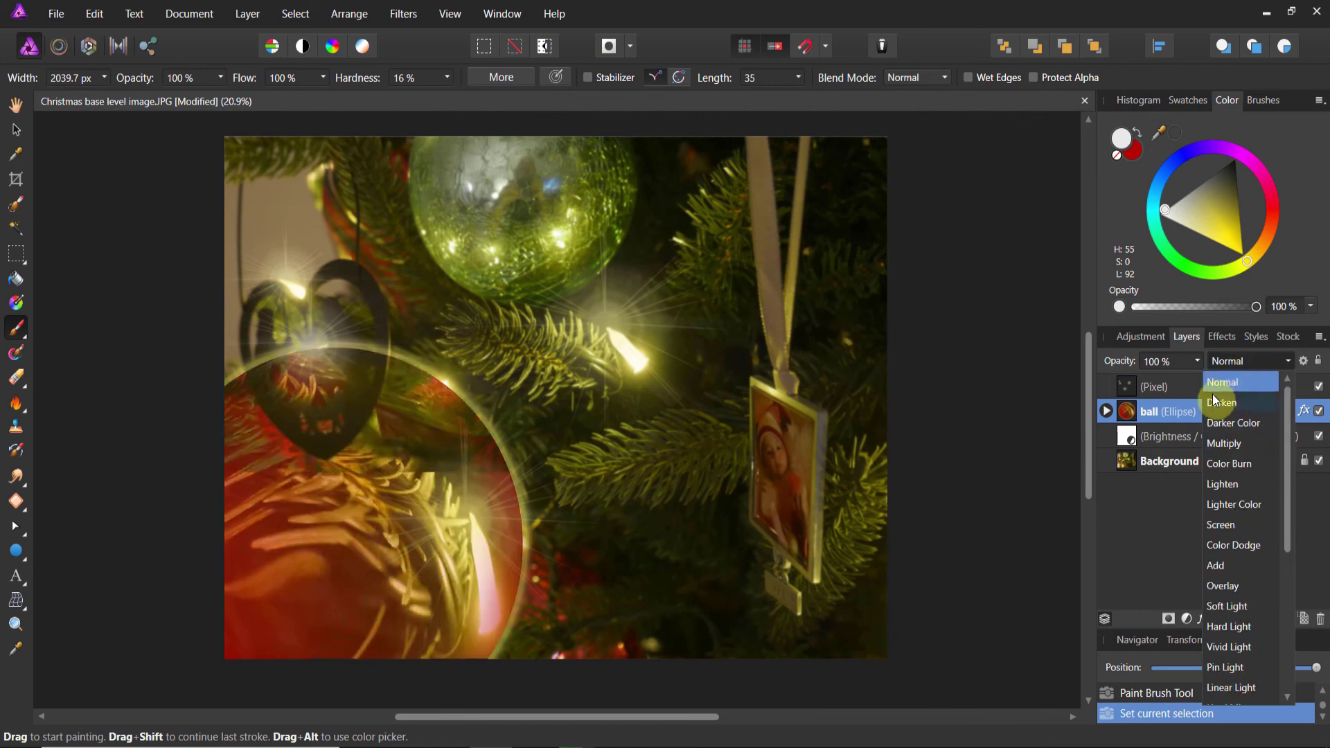
left_click(1067, 369)
left_click(1068, 372)
Step: Delete the stray empty pixel layer directly above the ball layer
left_click(1128, 385)
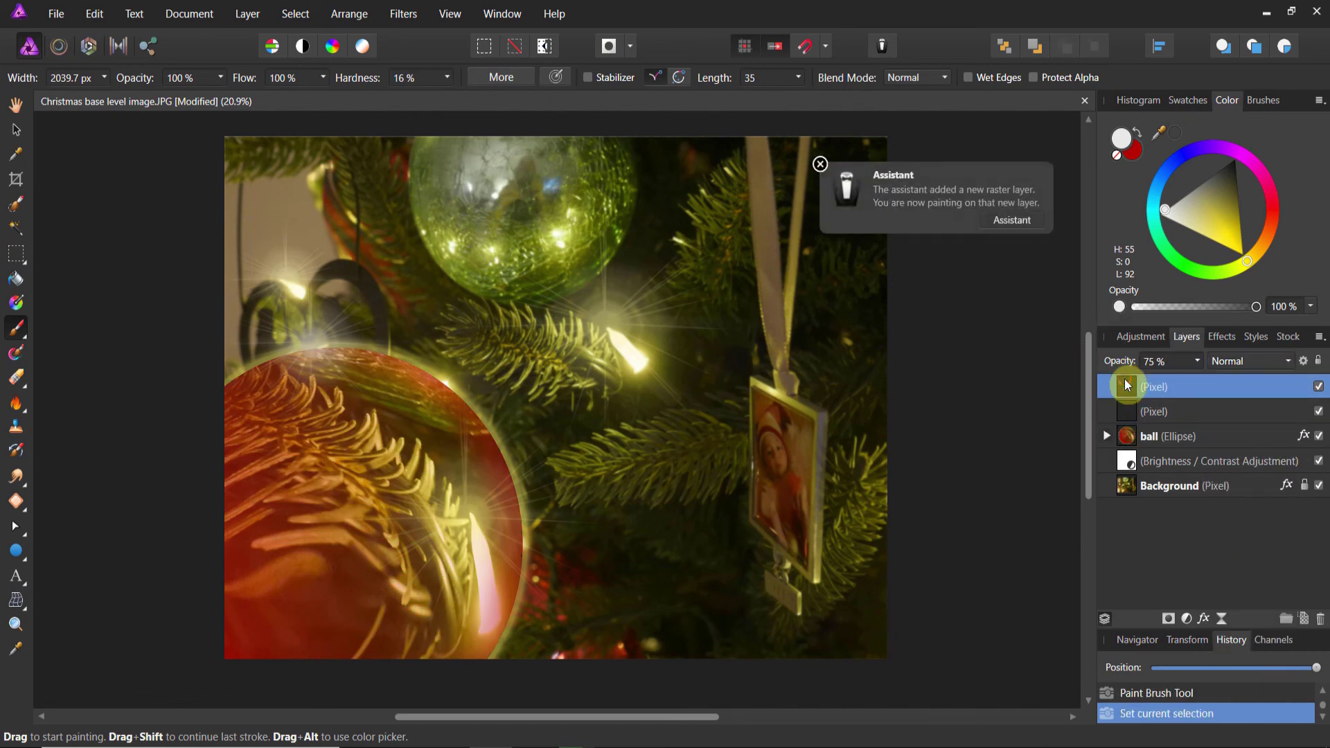
left_click(1135, 410)
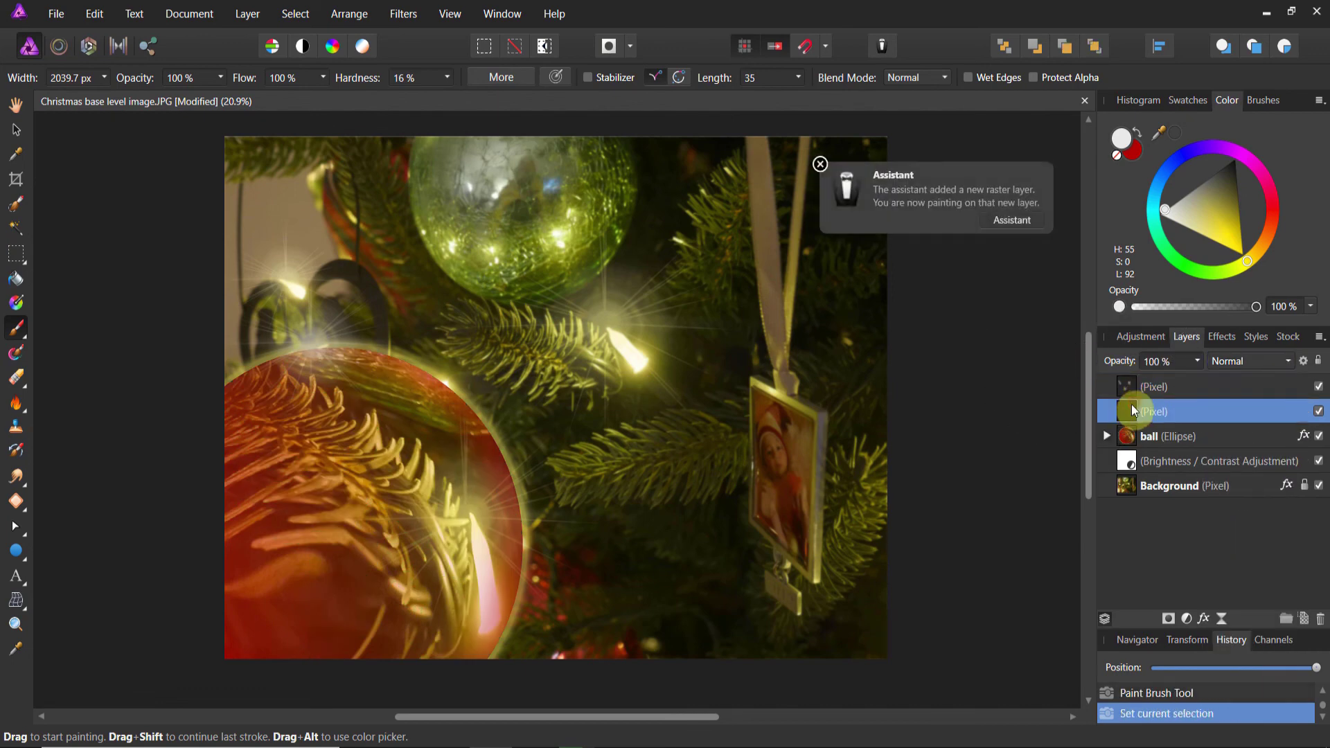
key("Delete")
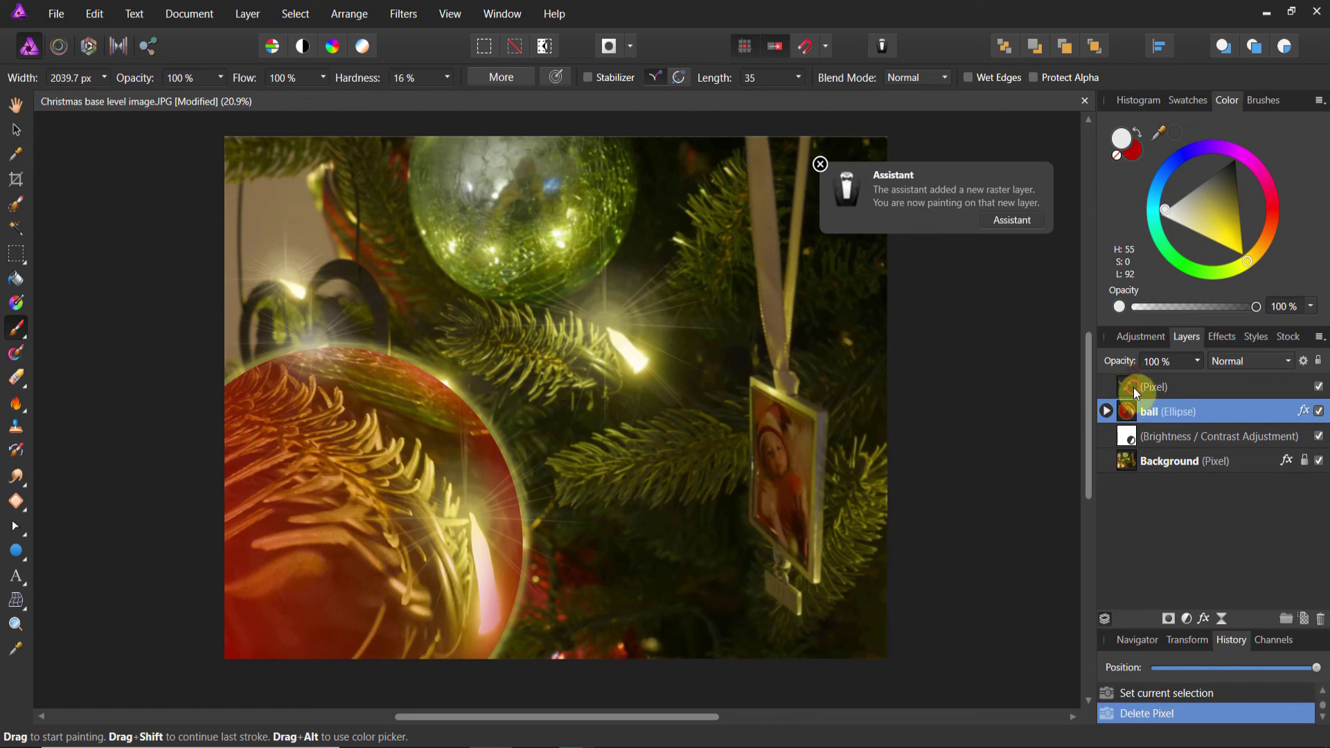
Step: Set the flare pixel layer's blend mode to Color Dodge
left_click(1133, 387)
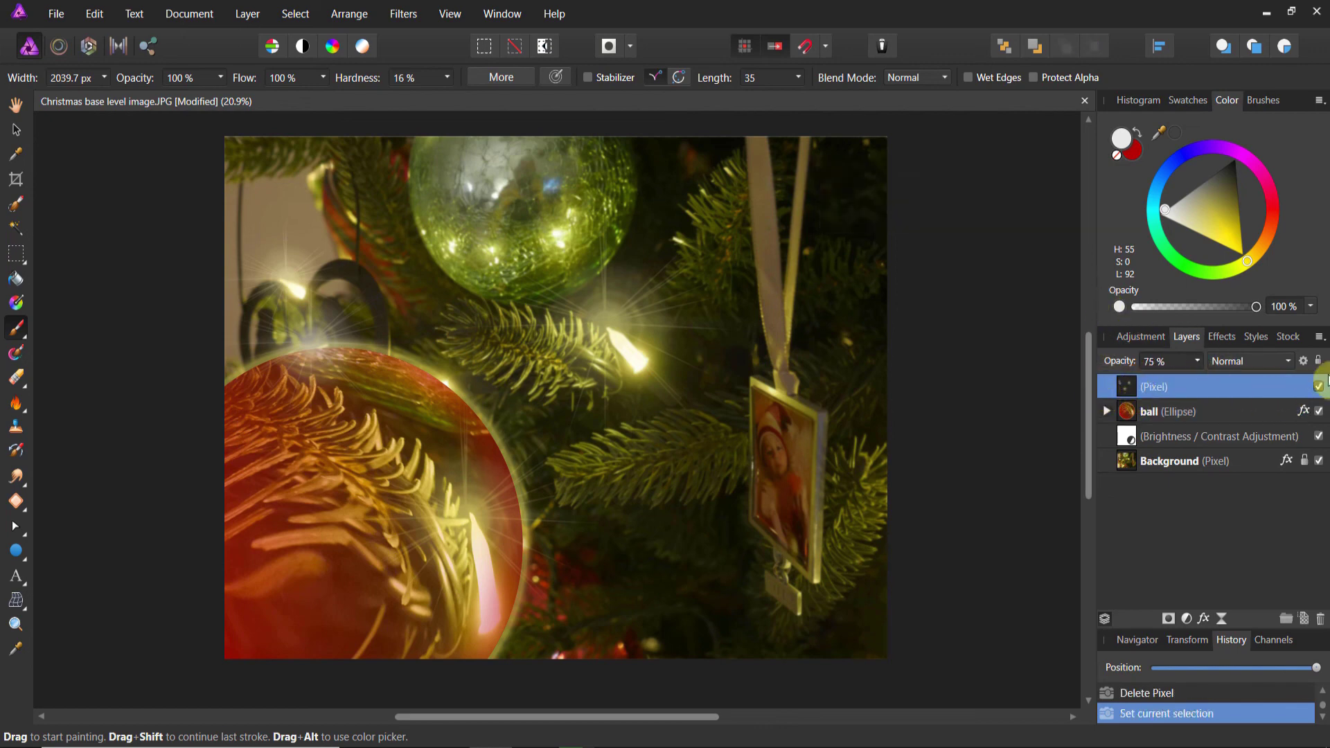
left_click(1286, 366)
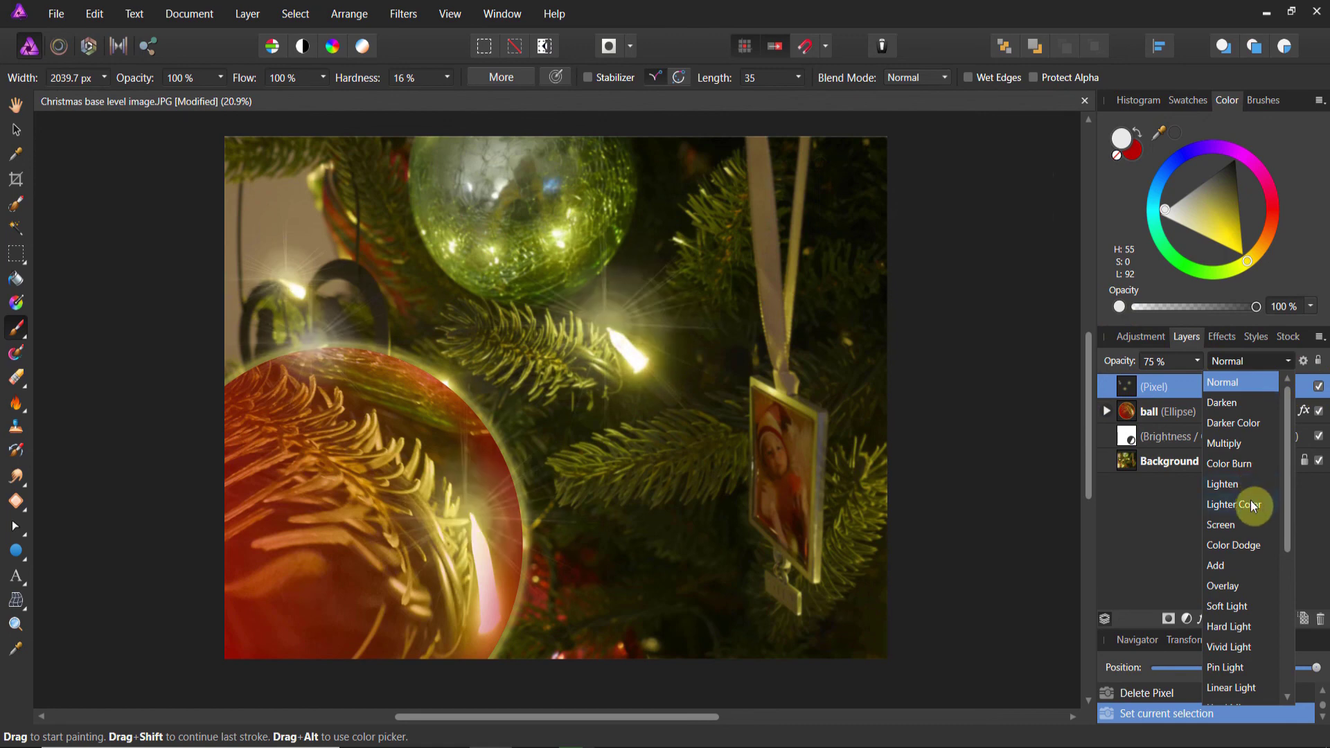
left_click(1244, 547)
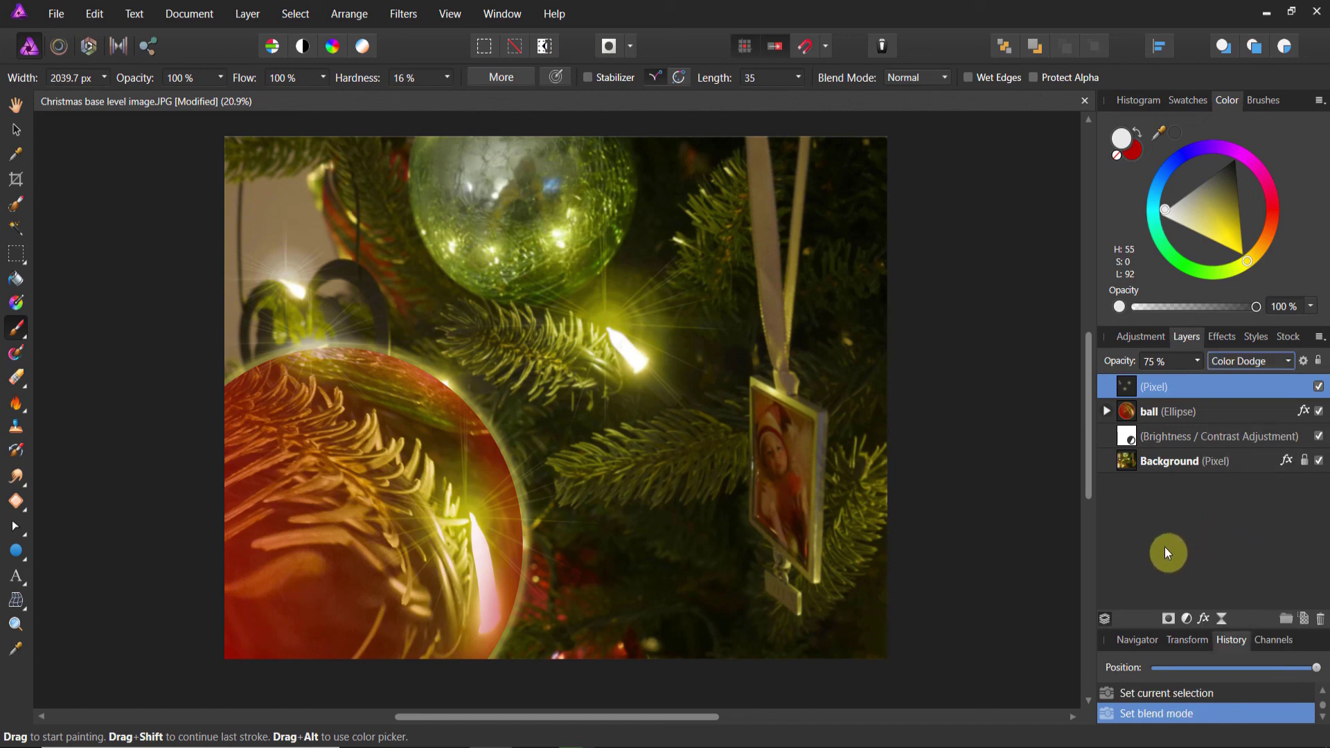